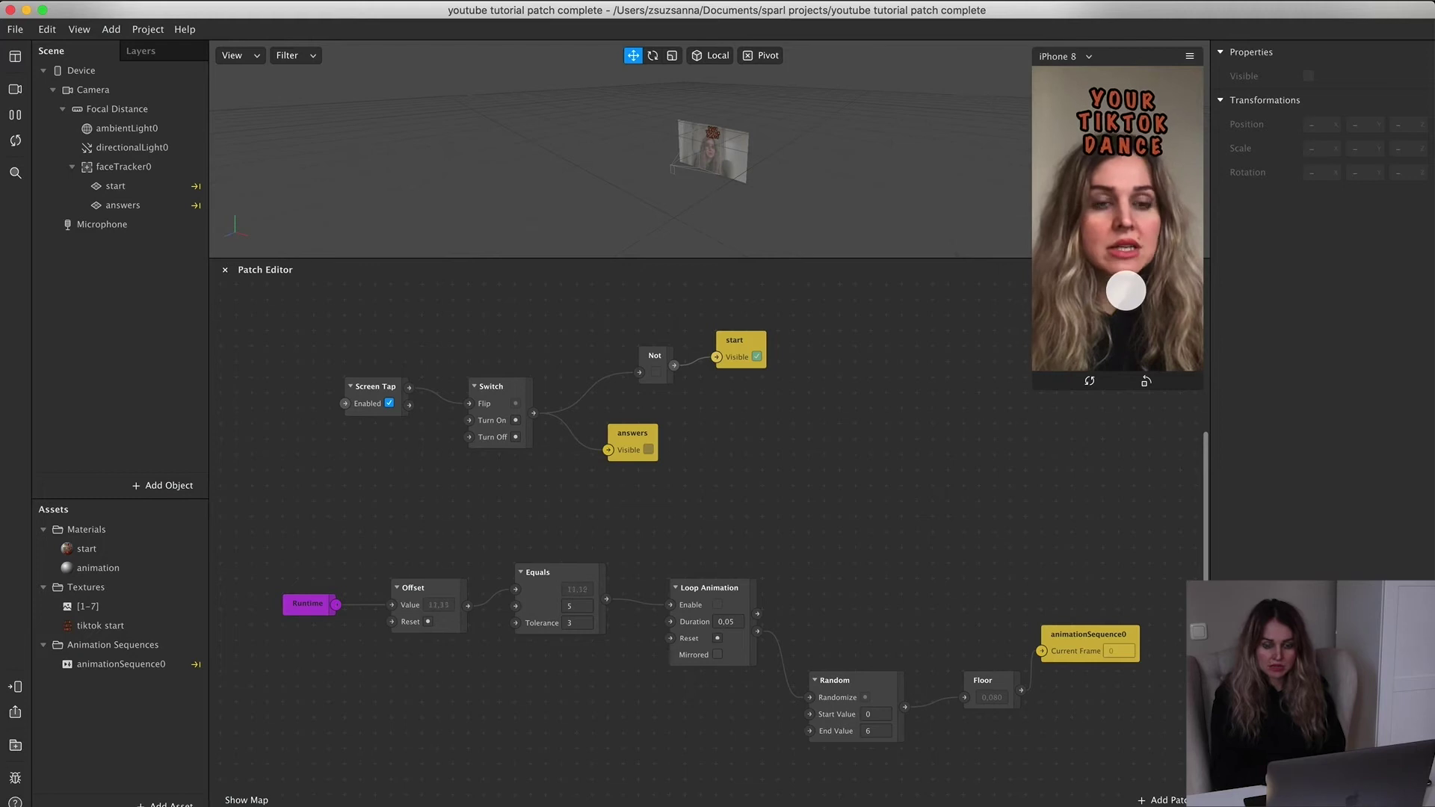
# Test the finished dance effect in the simulator by triggering its screen tap, pausing and resuming the preview
pyautogui.click(1126, 290)
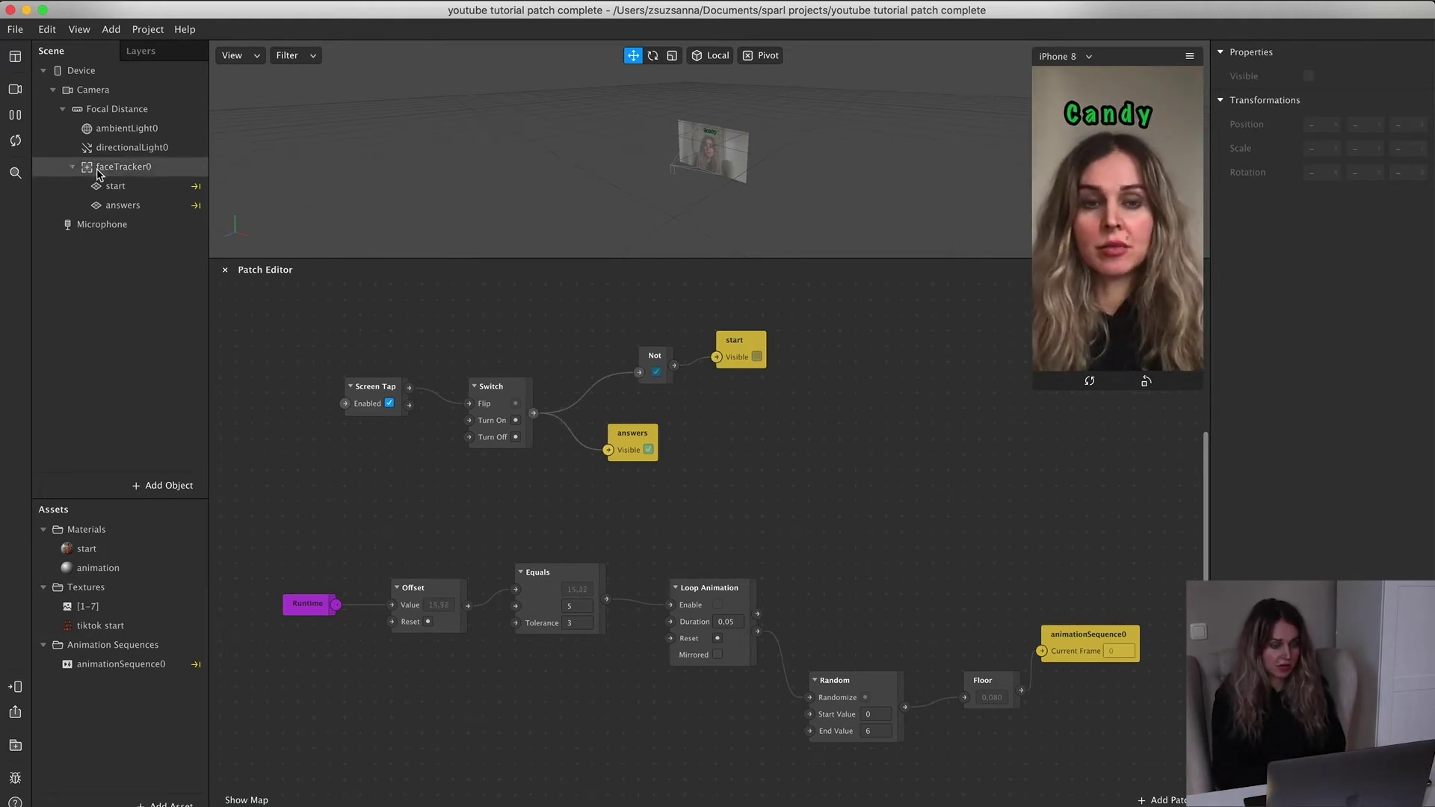
pyautogui.click(14, 116)
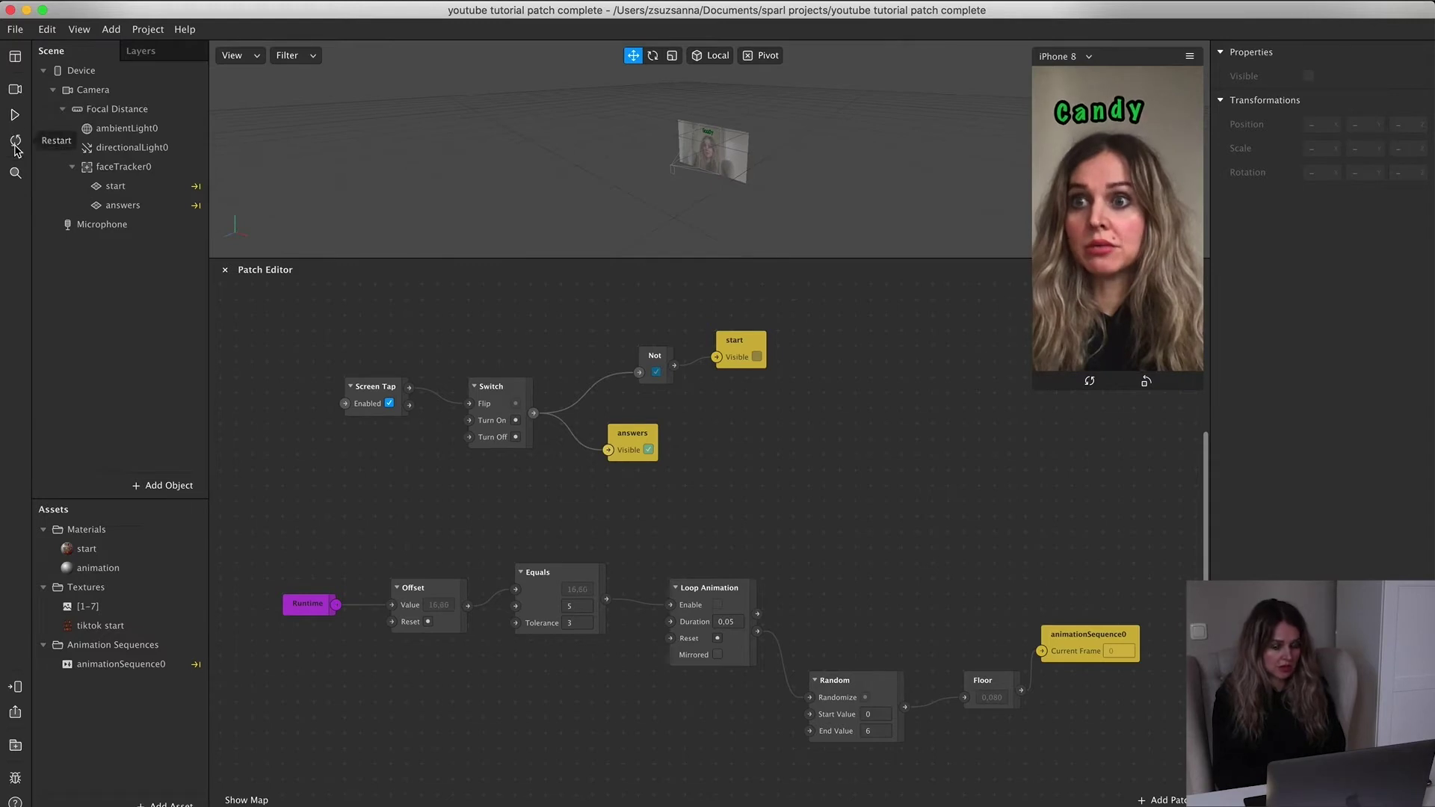
pyautogui.click(15, 116)
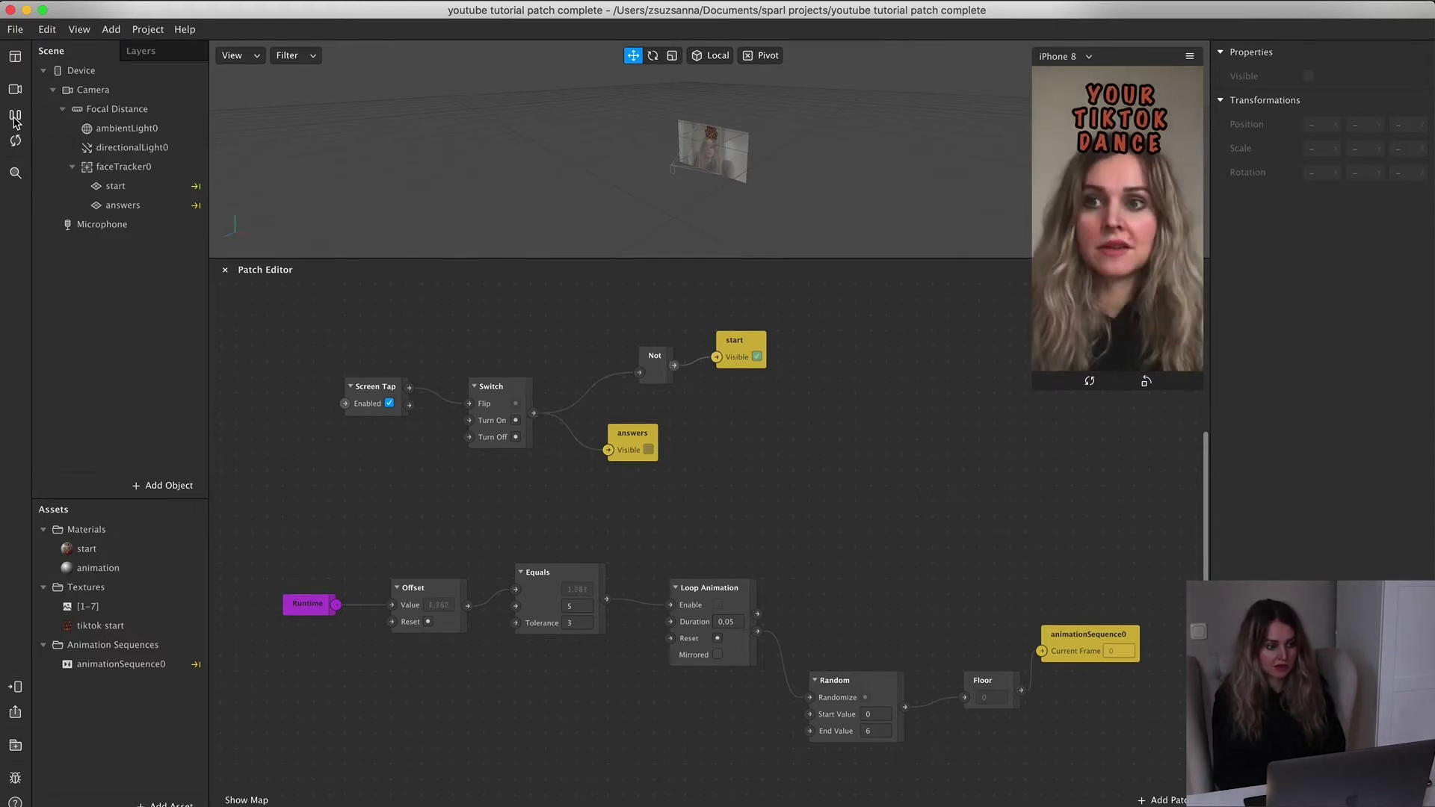
pyautogui.click(1118, 271)
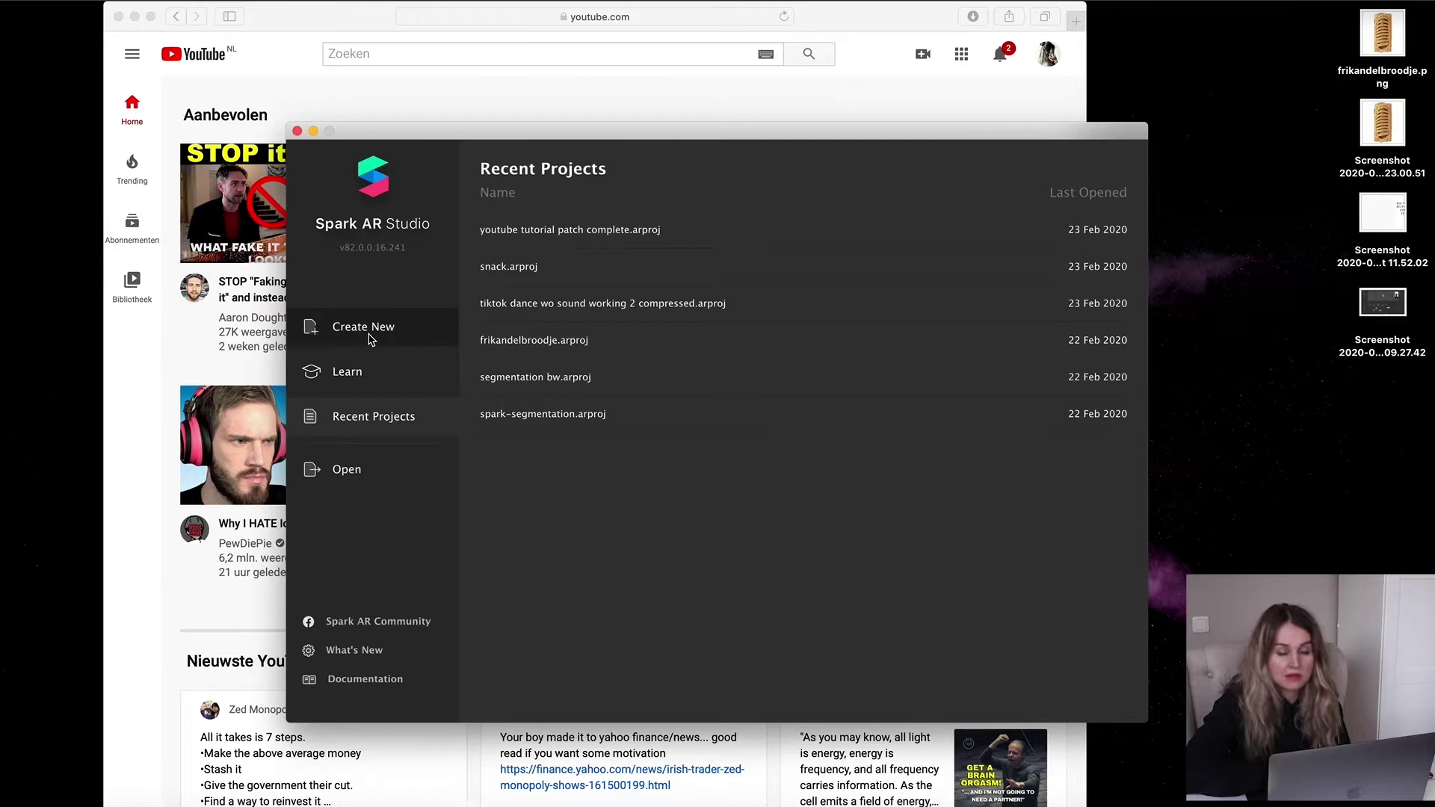
# Create a new blank project and expand its window to fill the screen
pyautogui.click(367, 329)
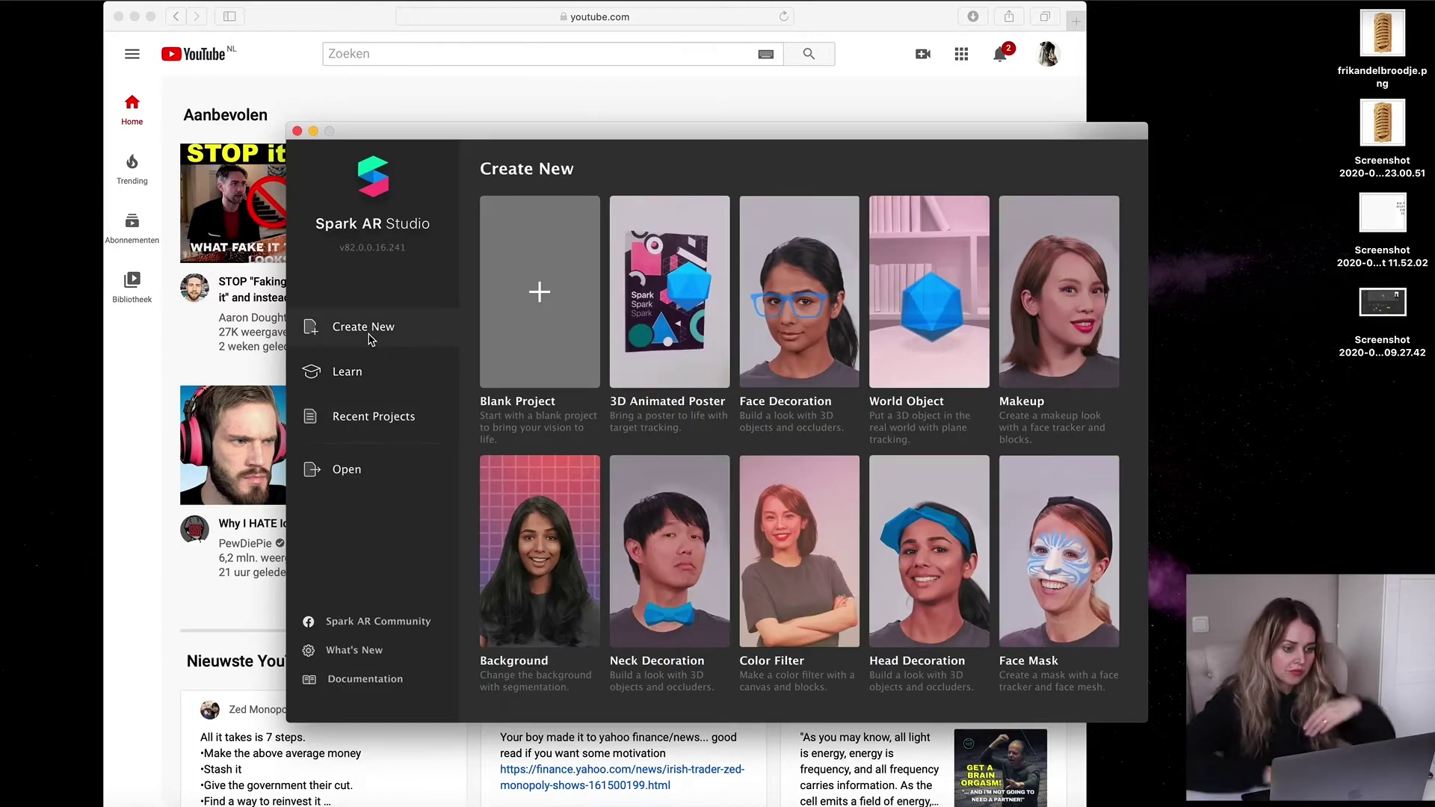
pyautogui.click(518, 299)
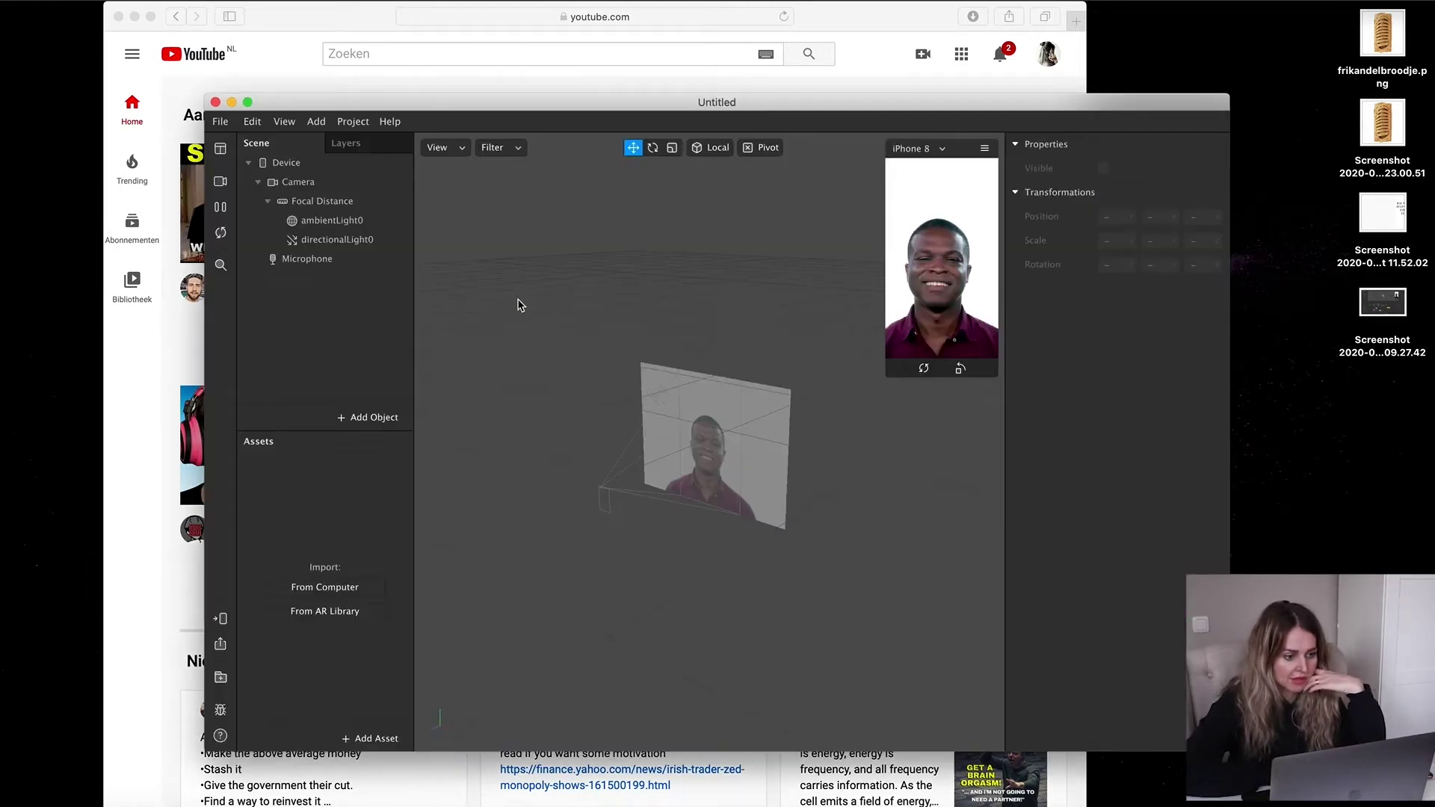
pyautogui.click(247, 101)
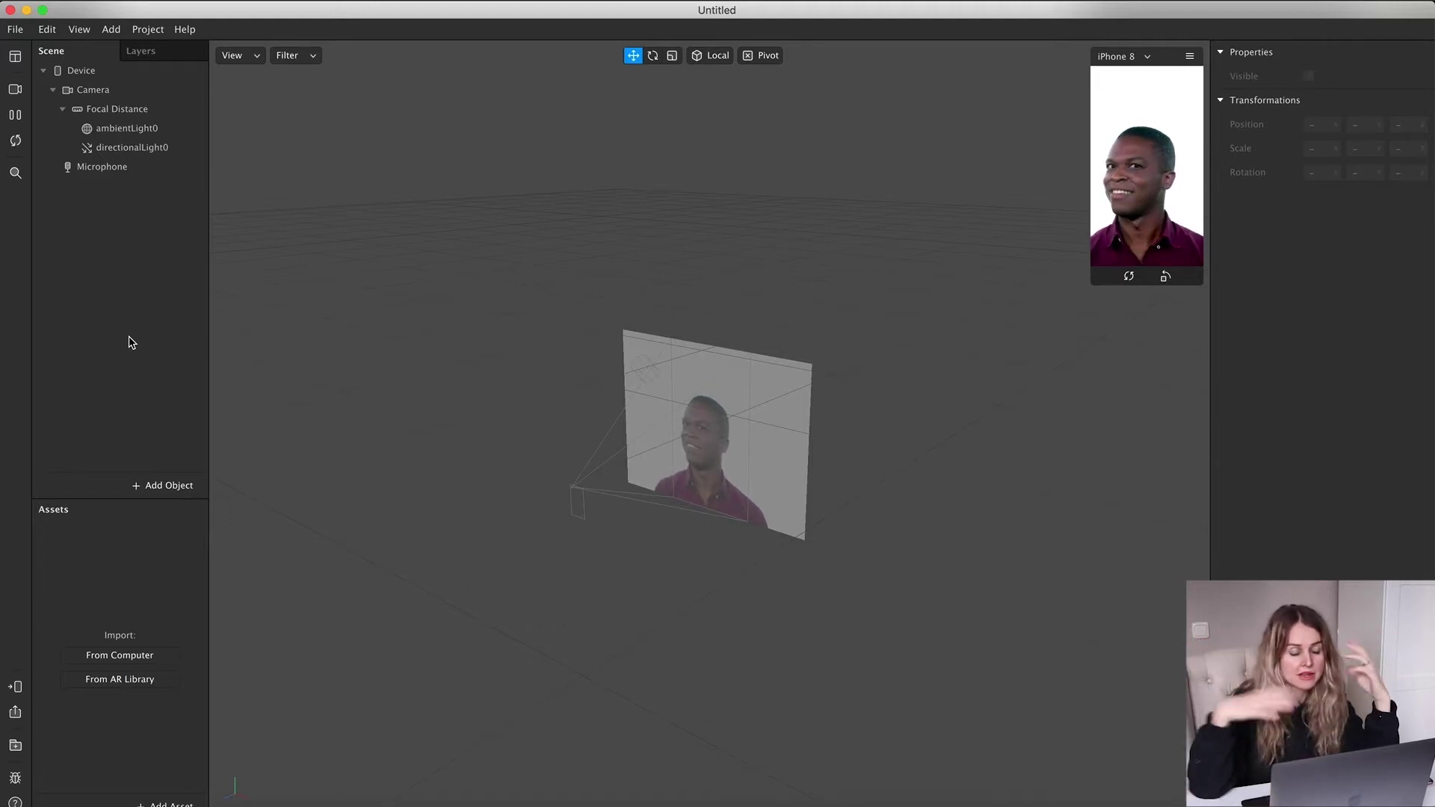
# Add a face tracker to the scene and insert a plane as its child
pyautogui.click(167, 487)
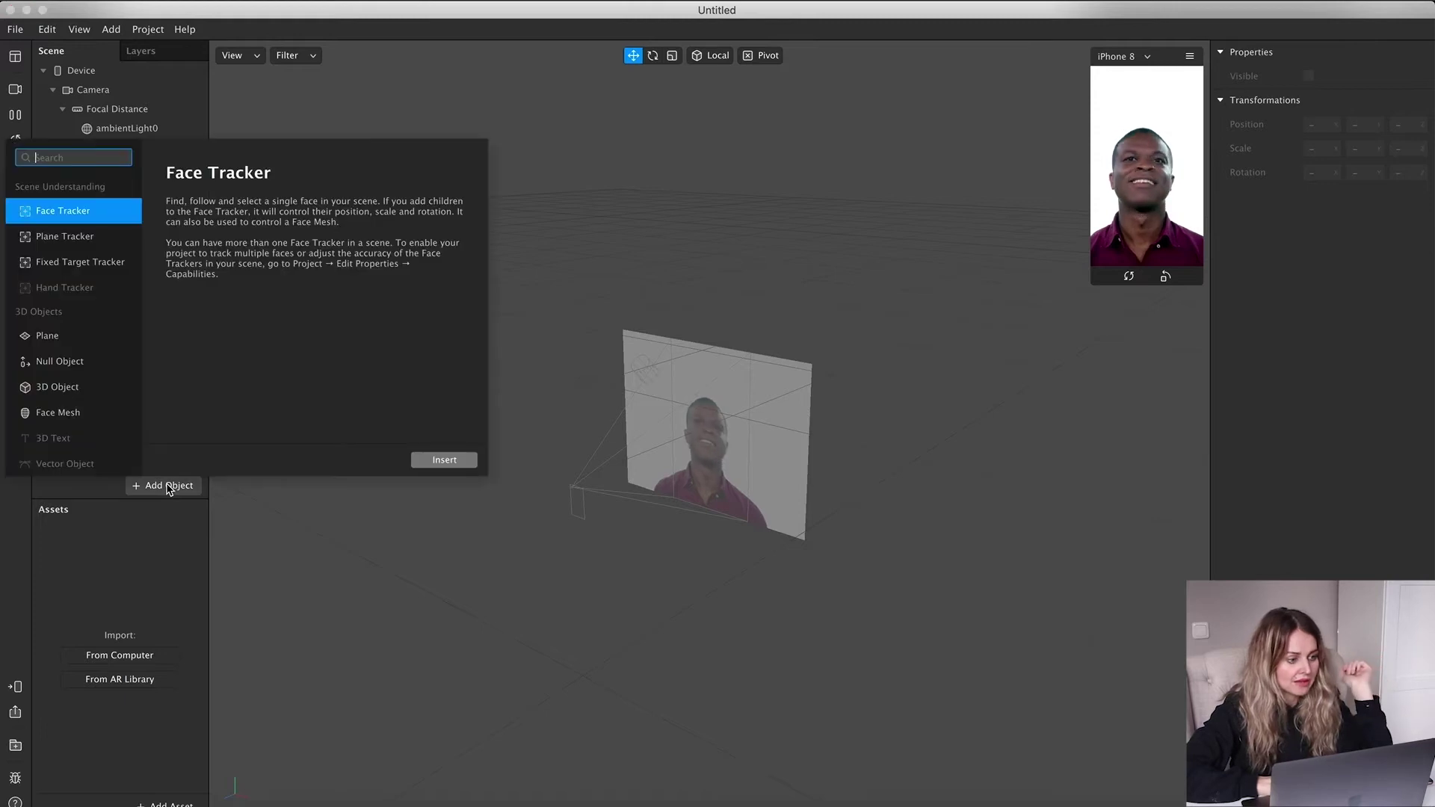
pyautogui.click(452, 462)
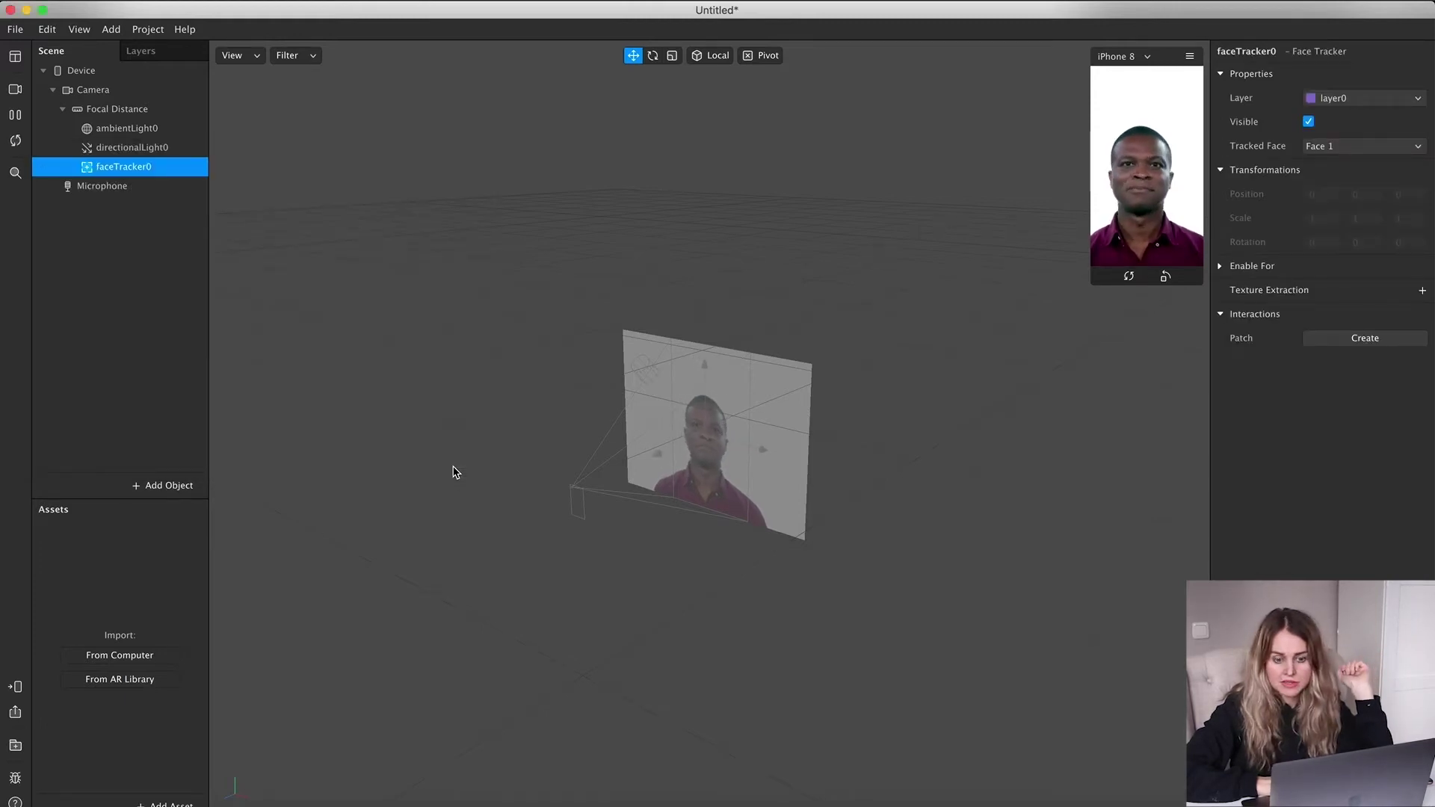
pyautogui.rightClick(129, 174)
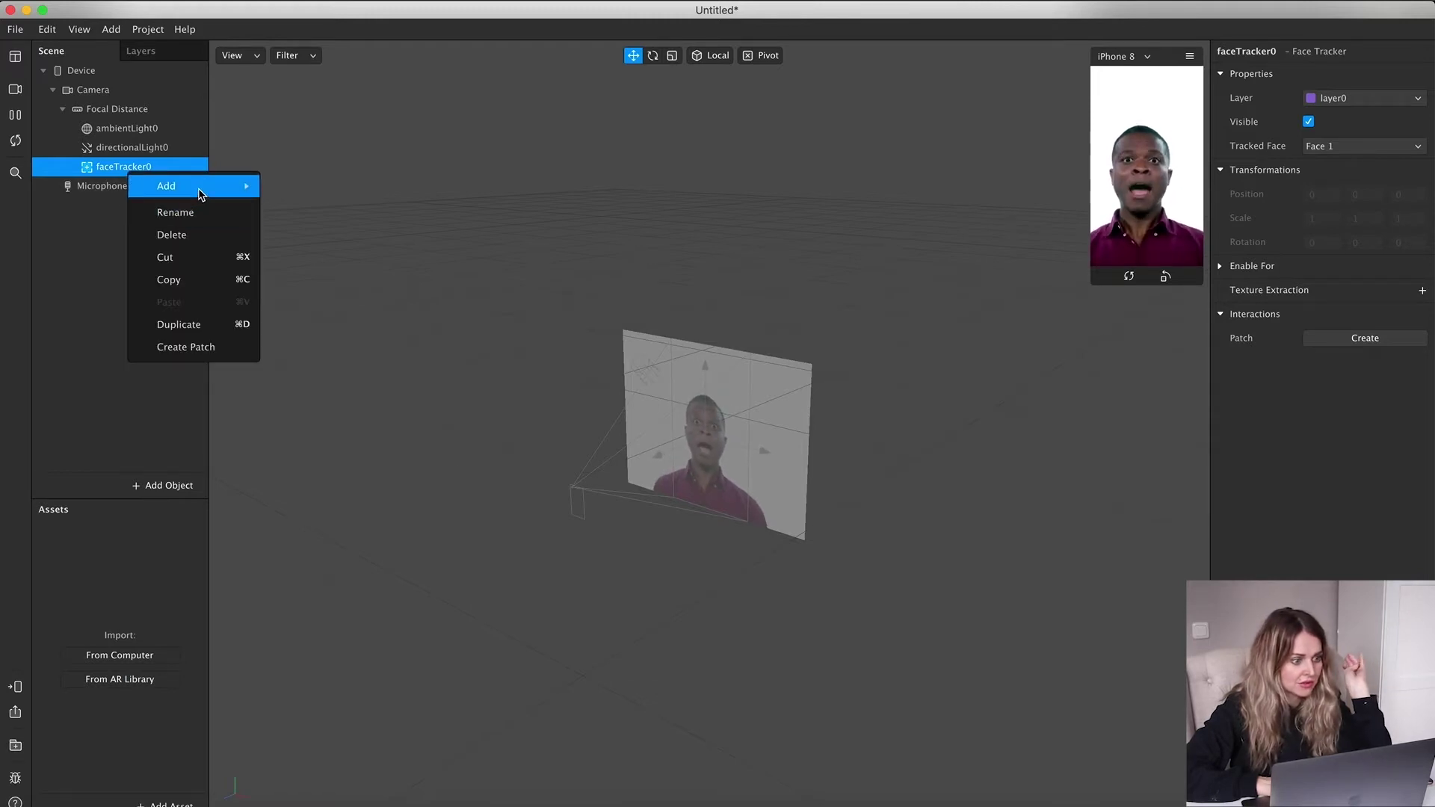
pyautogui.moveTo(240, 186)
pyautogui.click(314, 281)
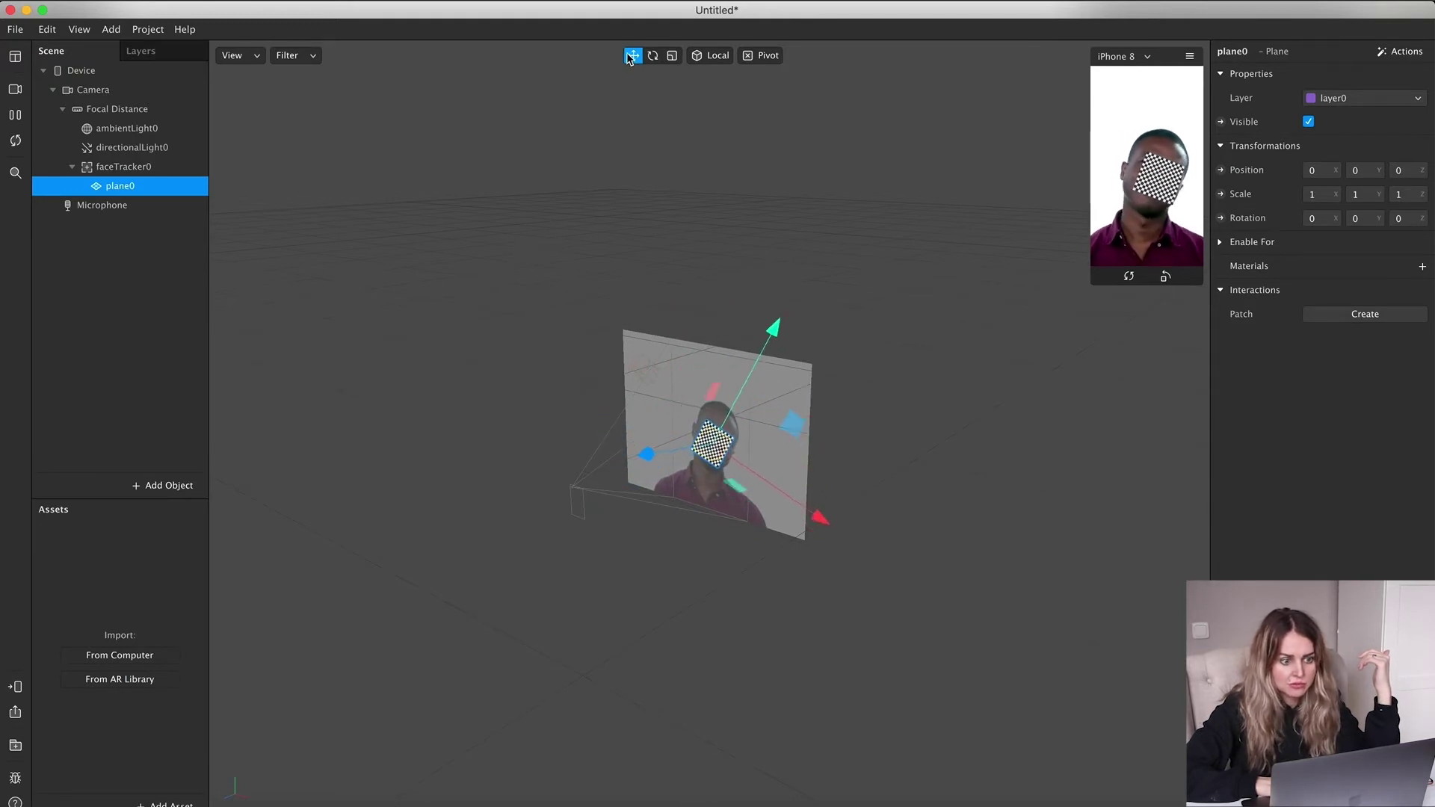
# Move the plane above the head to about 0.16 in Y and pause the preview video
pyautogui.moveTo(730, 297); pyautogui.dragTo(736, 251)
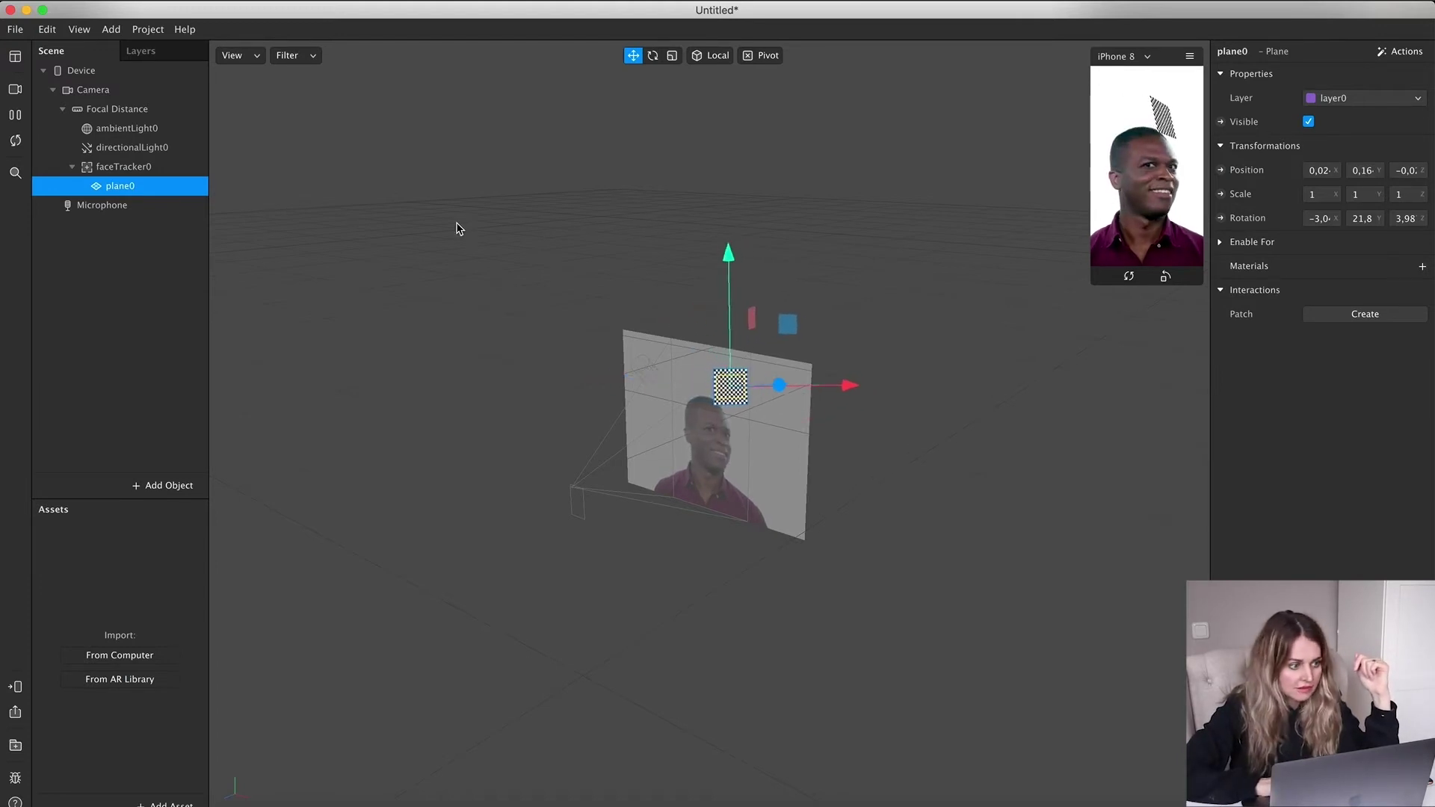
pyautogui.click(16, 116)
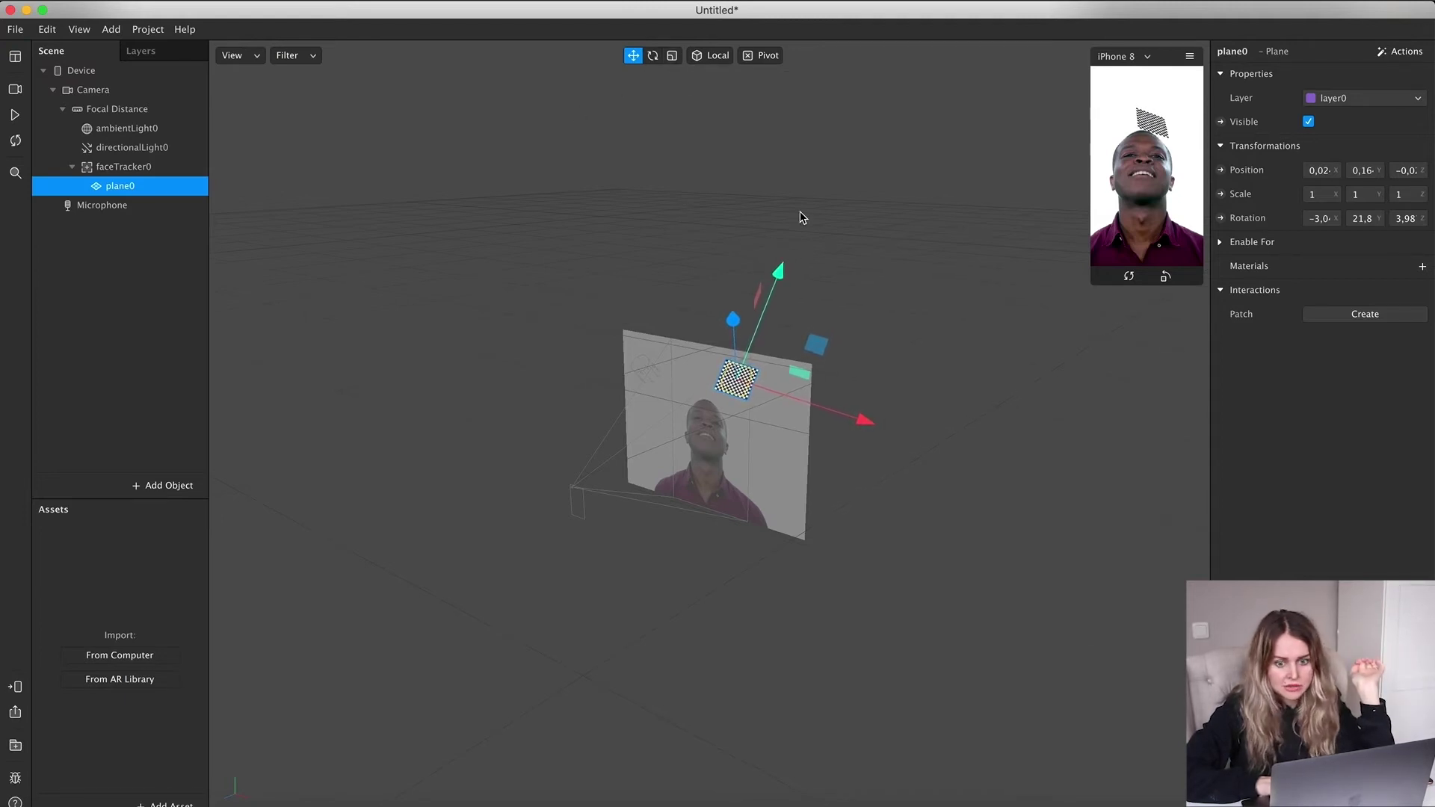
# Scale the plane to about 2.30 in X and 1.52 in Y, and raise it to about 0.19 in Y
pyautogui.click(672, 58)
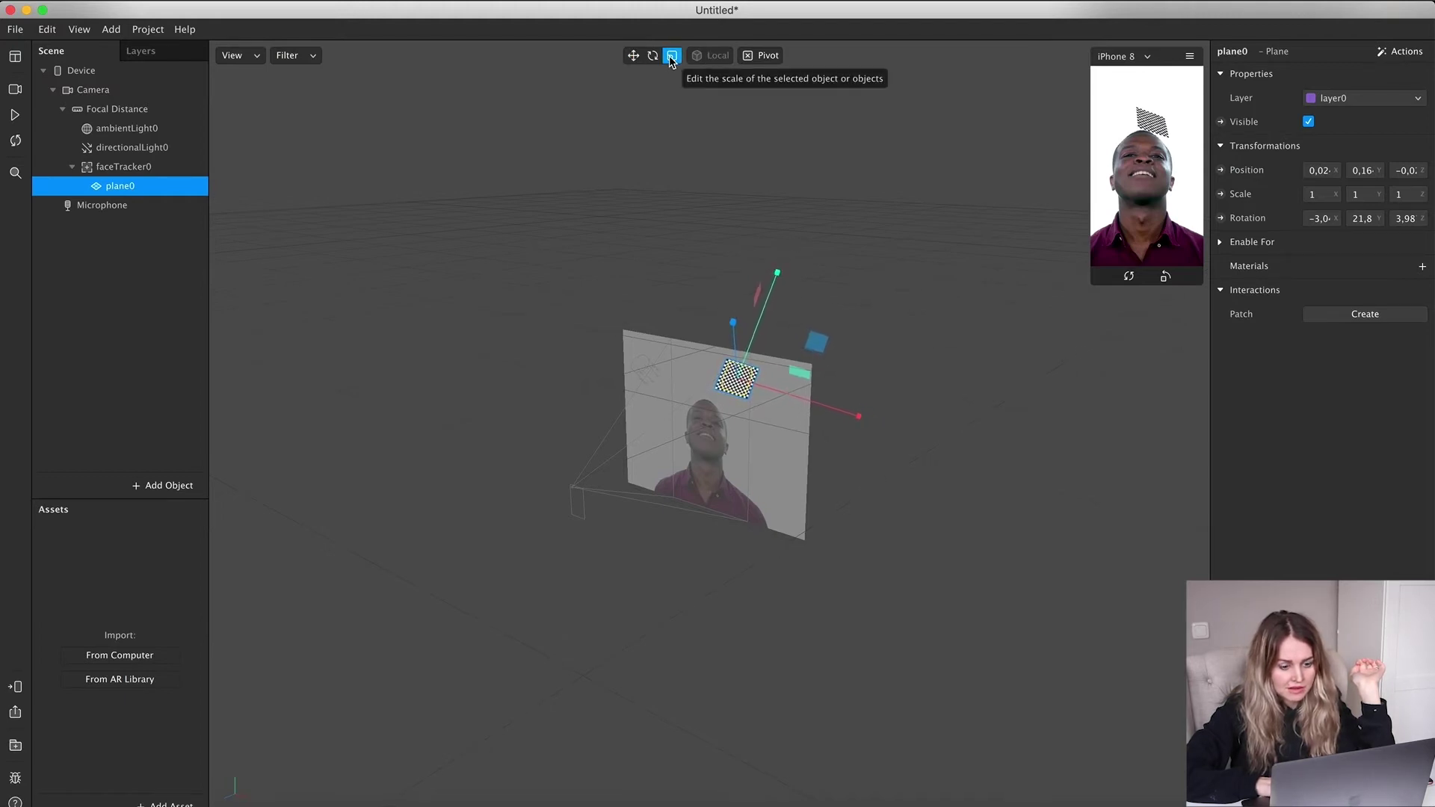
pyautogui.moveTo(774, 277); pyautogui.dragTo(805, 232)
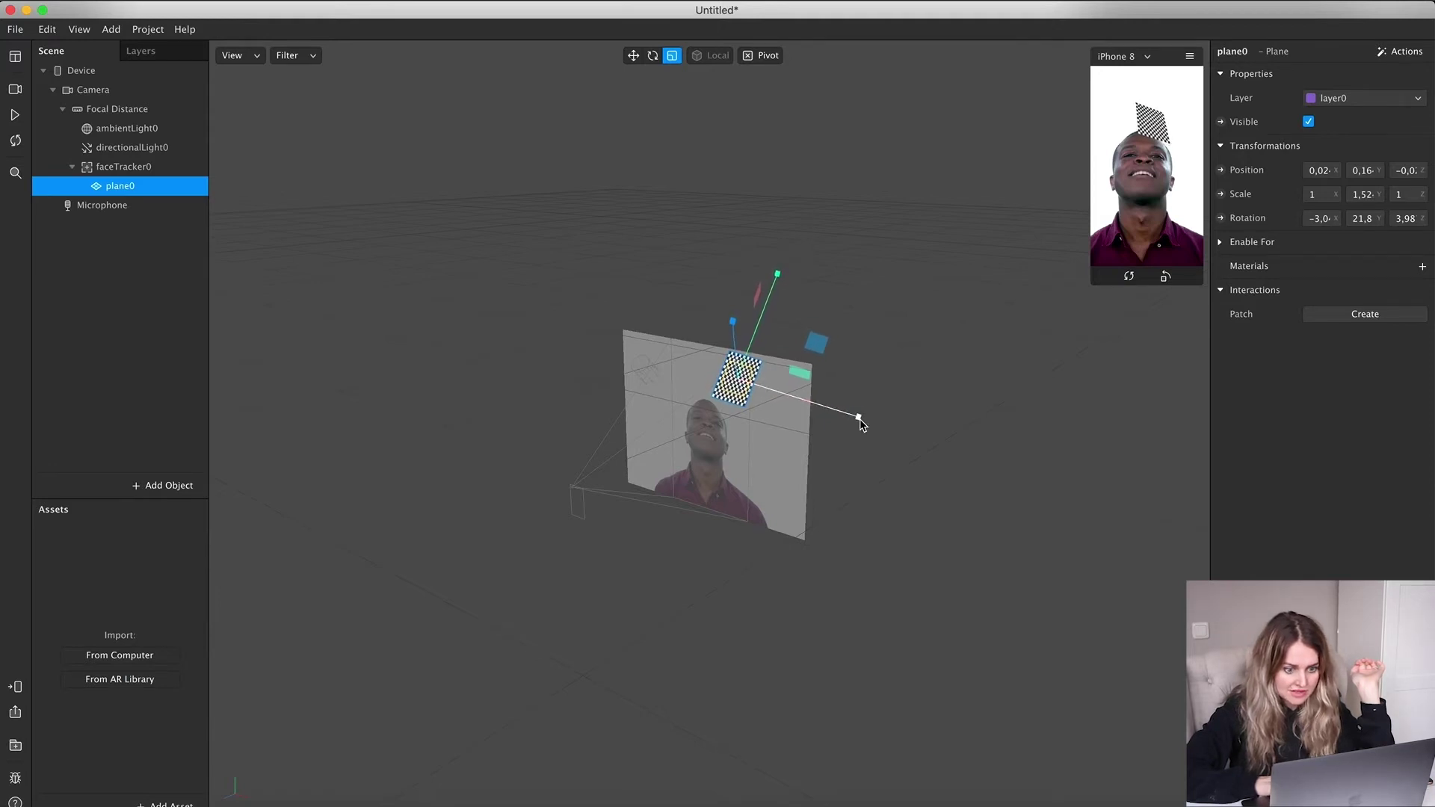
pyautogui.moveTo(859, 419); pyautogui.dragTo(986, 476)
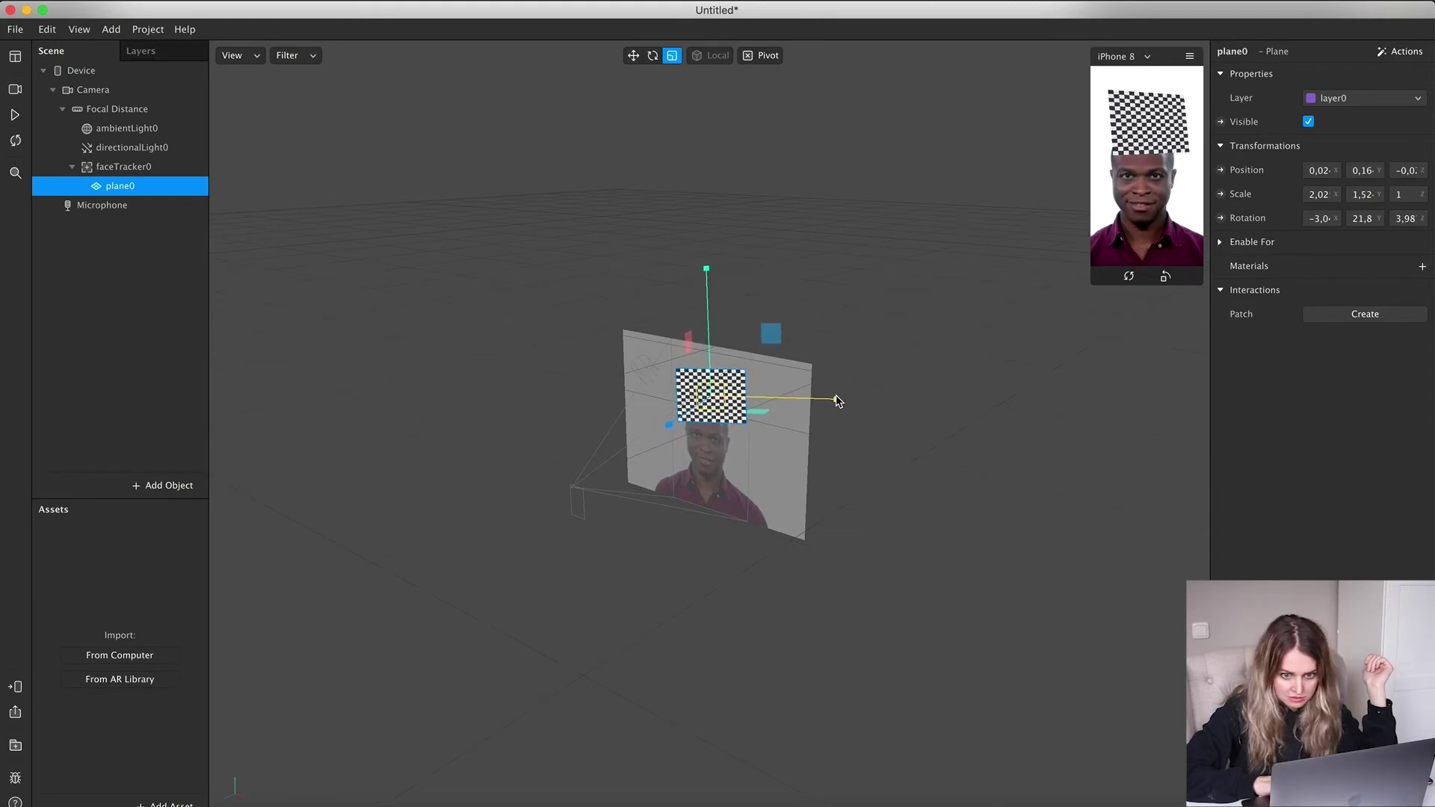
pyautogui.moveTo(838, 401); pyautogui.dragTo(858, 398)
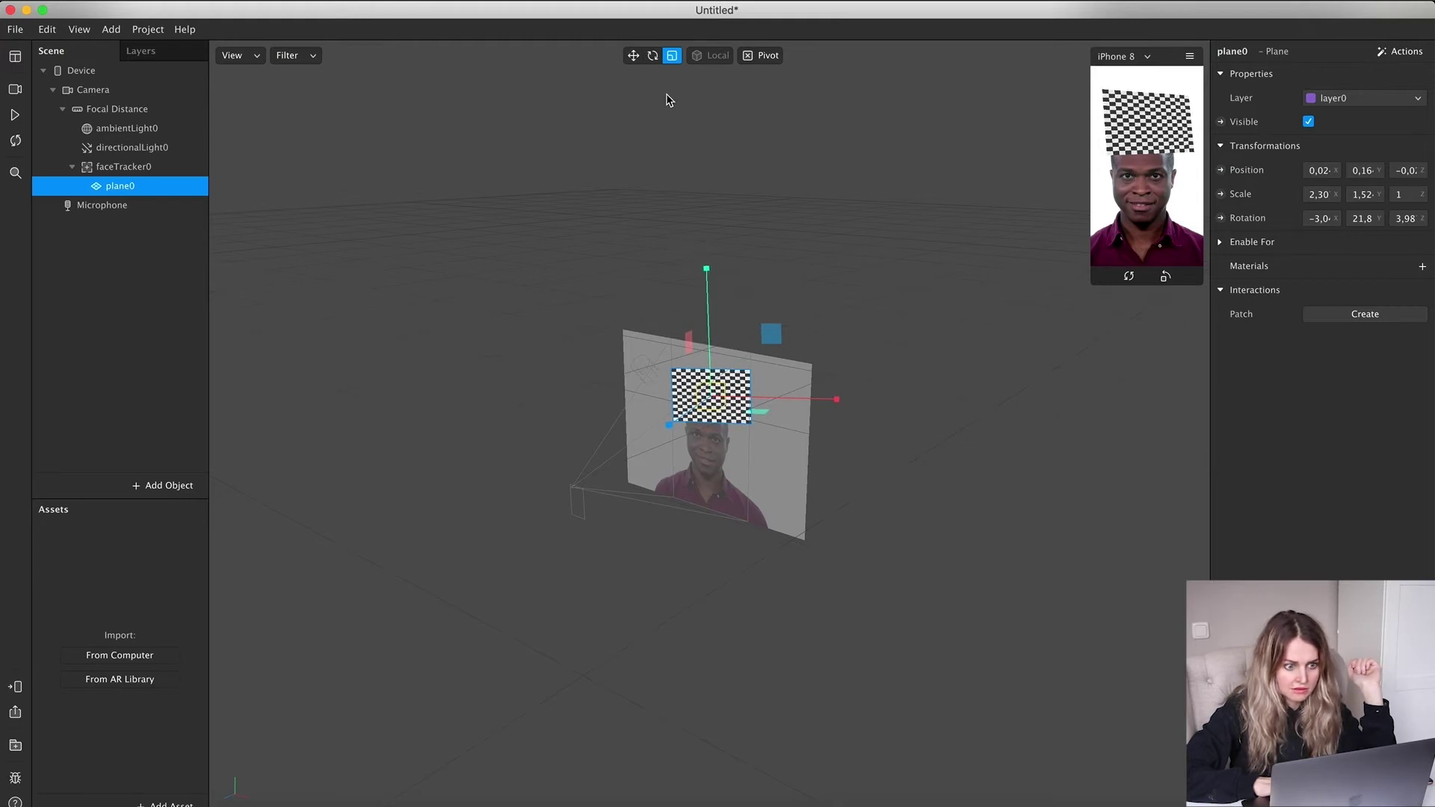
pyautogui.click(633, 56)
pyautogui.moveTo(706, 259)
pyautogui.mouseDown()
pyautogui.moveTo(706, 236)
pyautogui.moveTo(705, 249)
pyautogui.mouseUp()
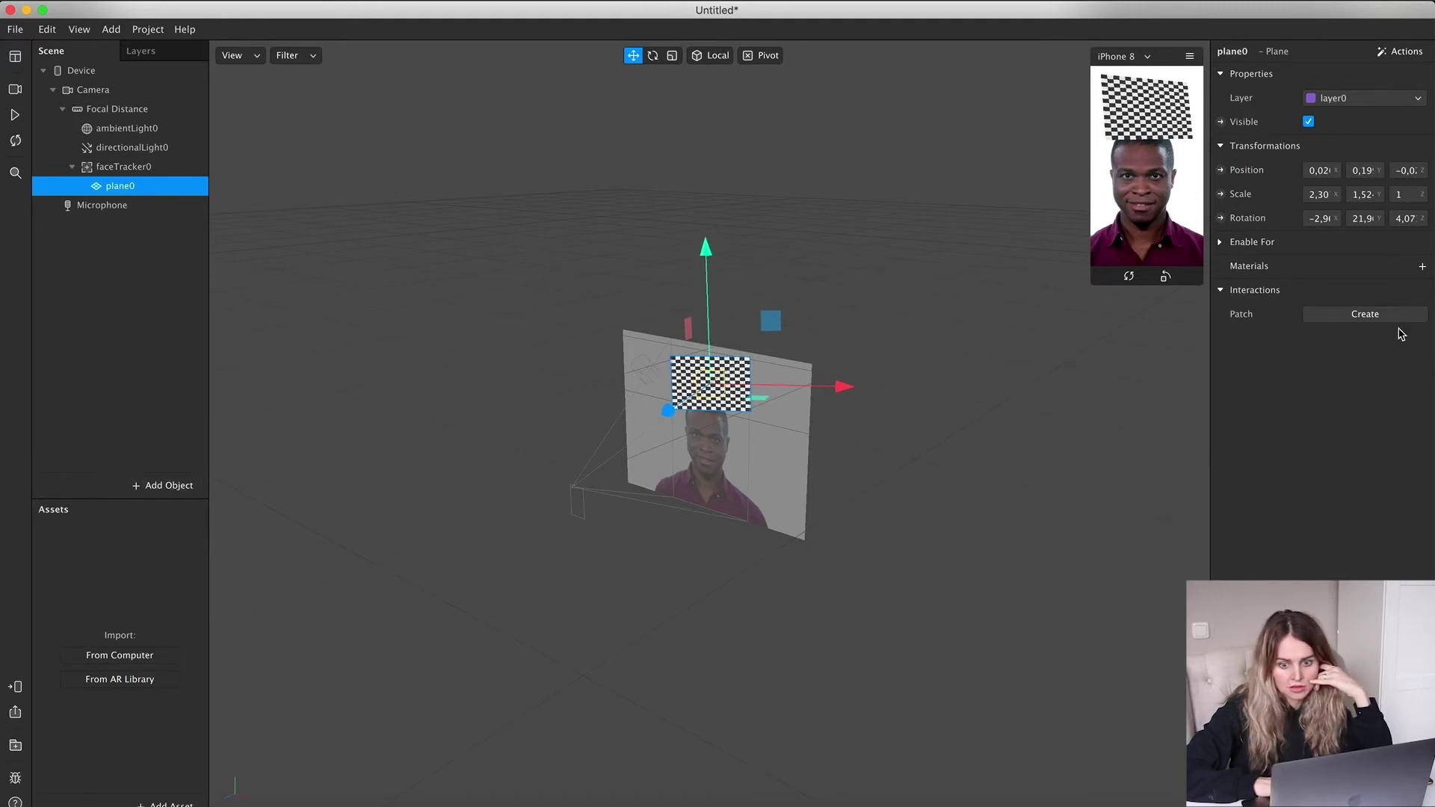
# Create a new material on the plane and rename the material start
pyautogui.click(1423, 269)
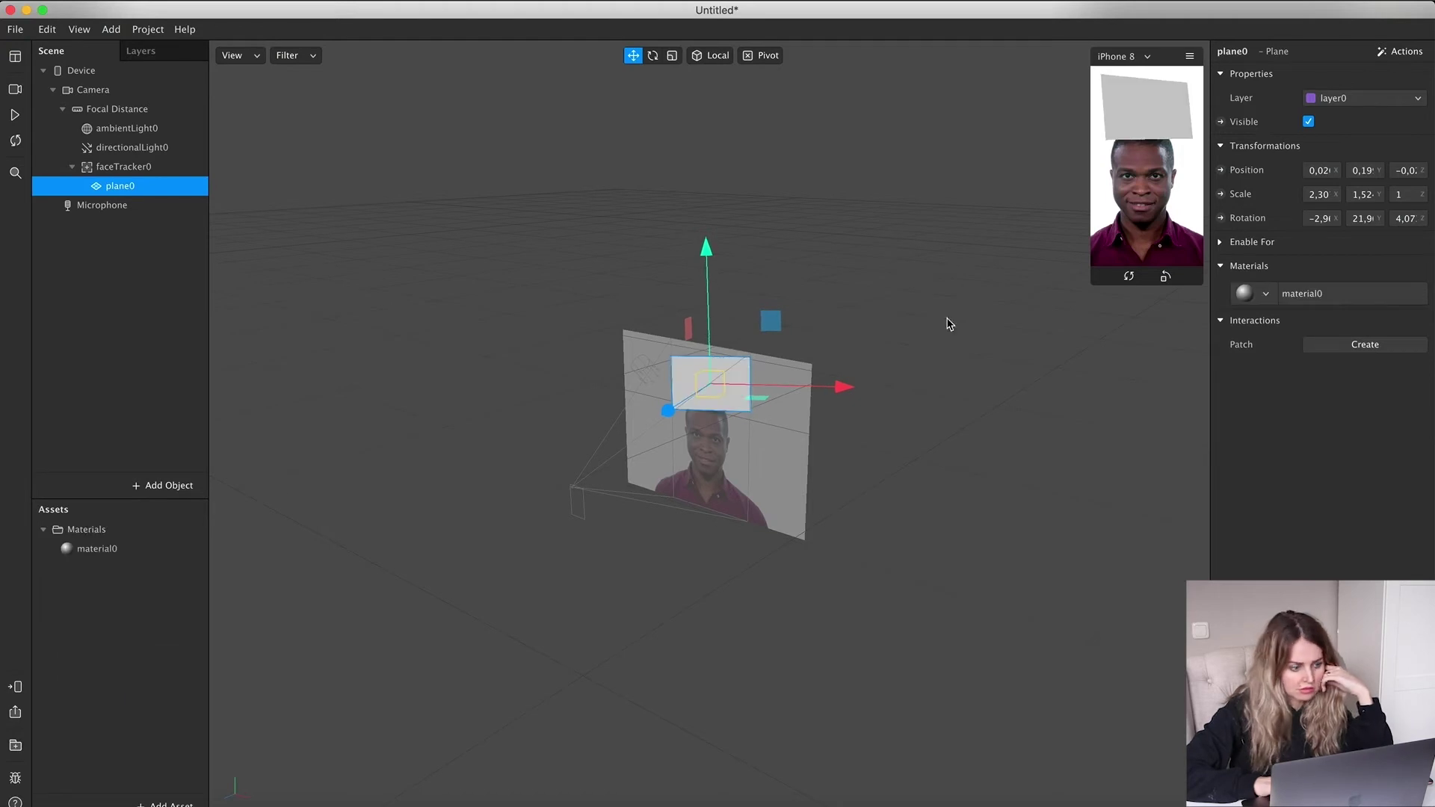
pyautogui.rightClick(106, 561)
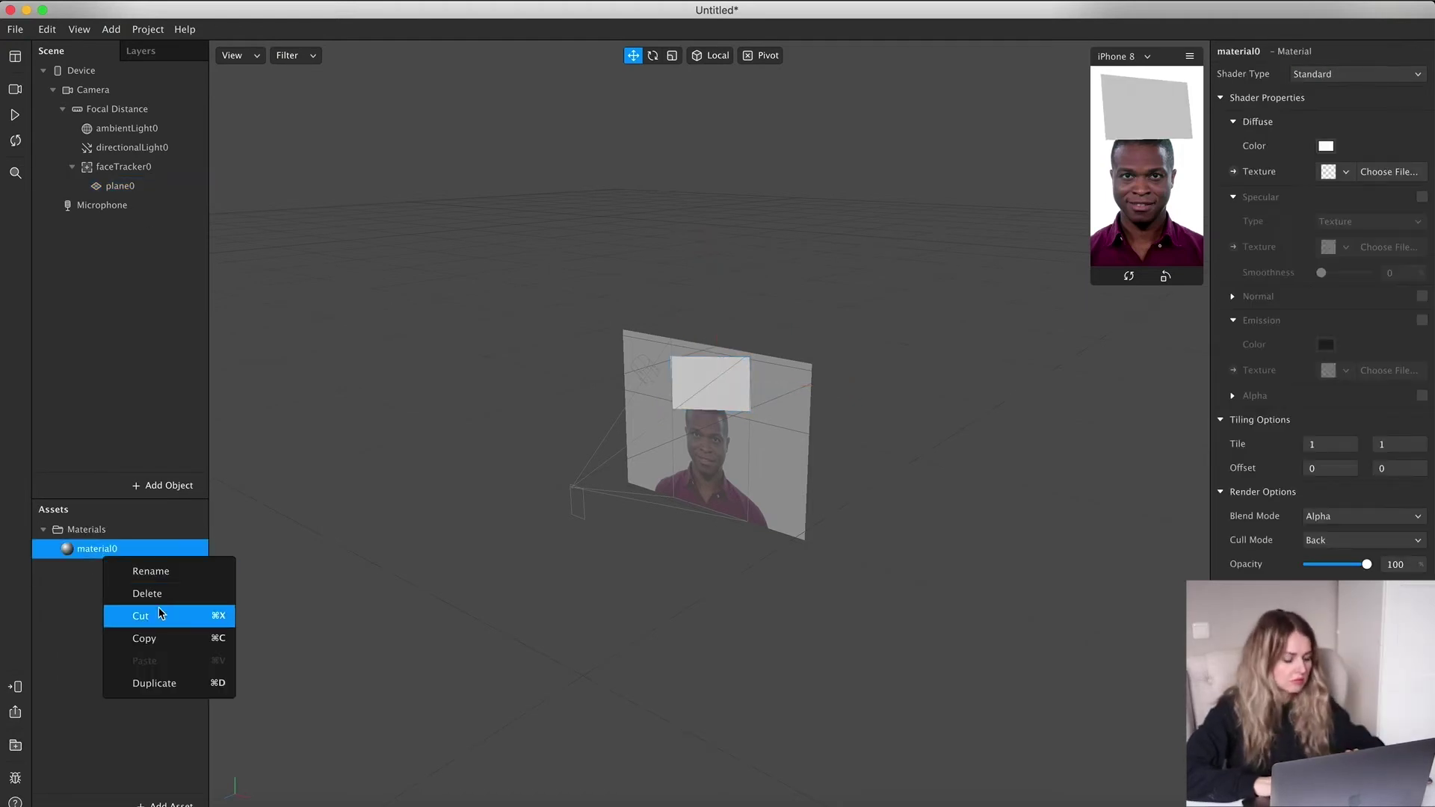
pyautogui.click(153, 571)
pyautogui.write('start')
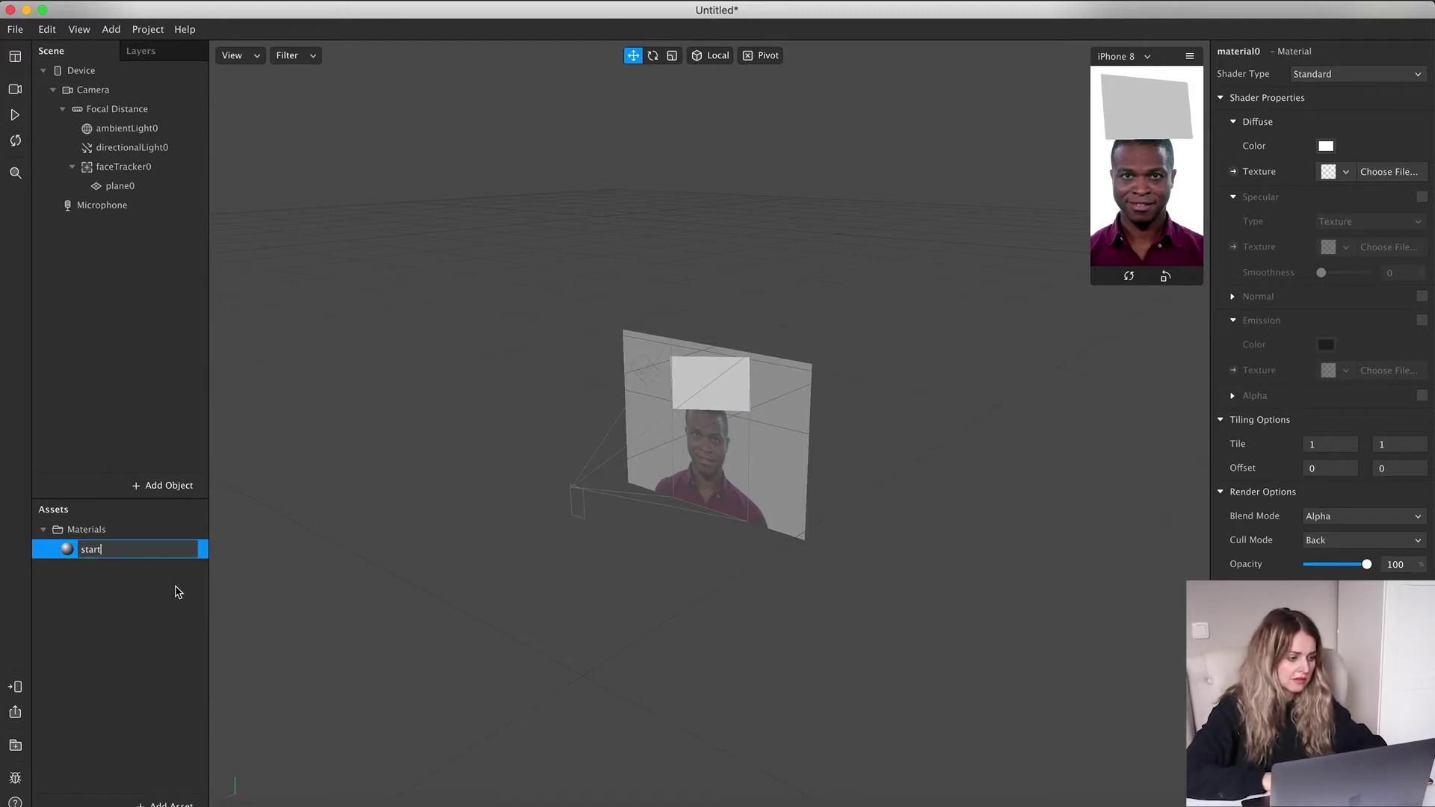
pyautogui.press('Return')
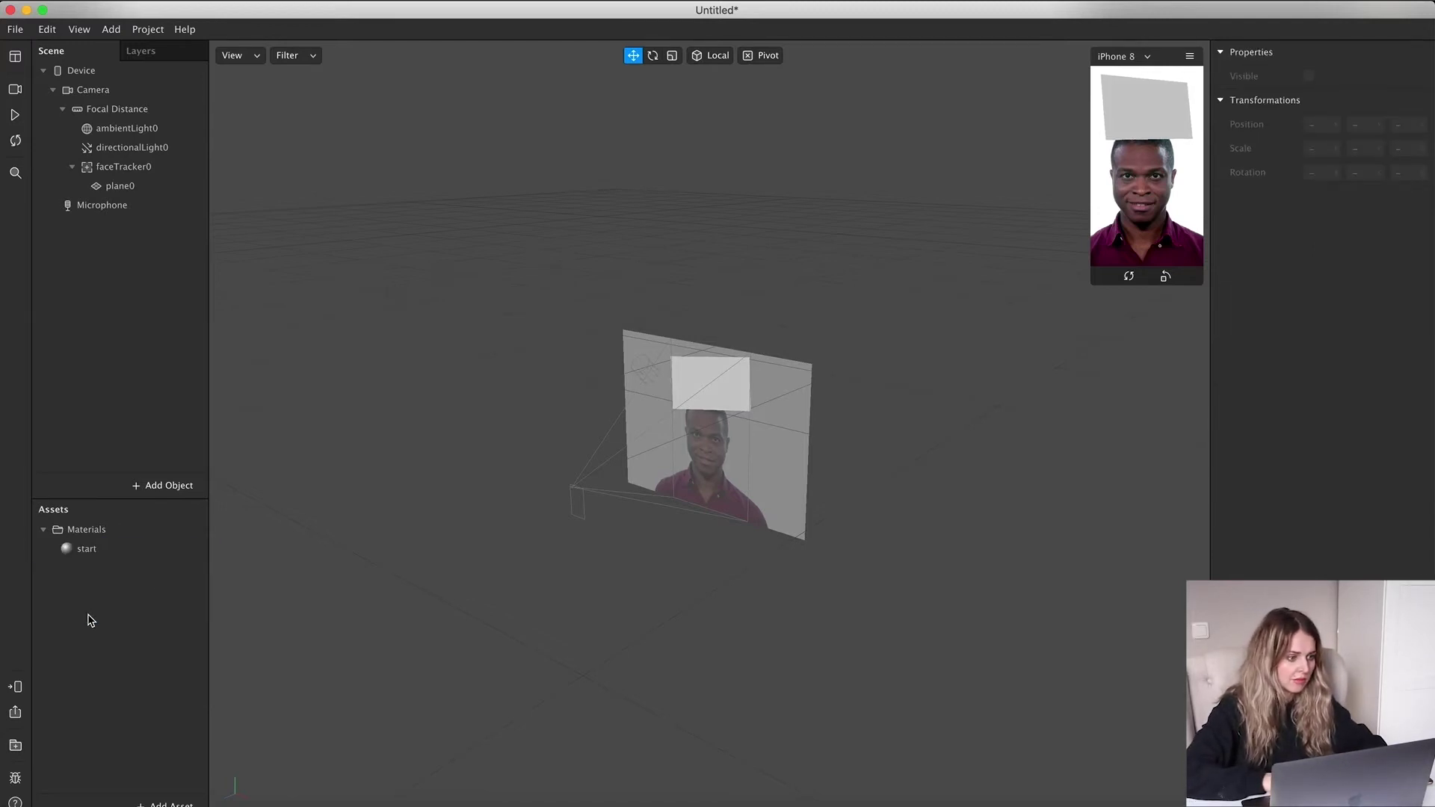
# Rename the plane under the face tracker as first frame
pyautogui.rightClick(128, 191)
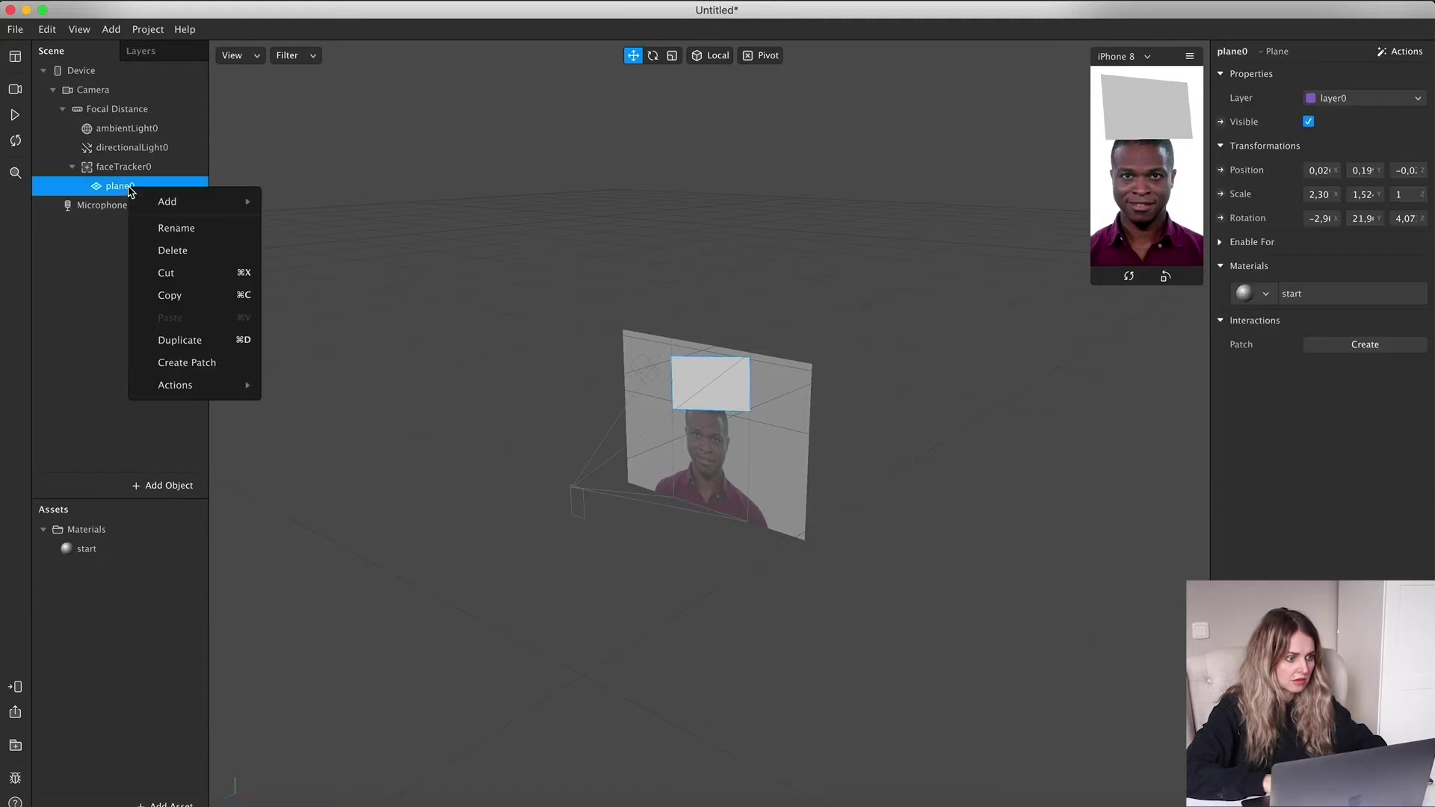
pyautogui.click(190, 229)
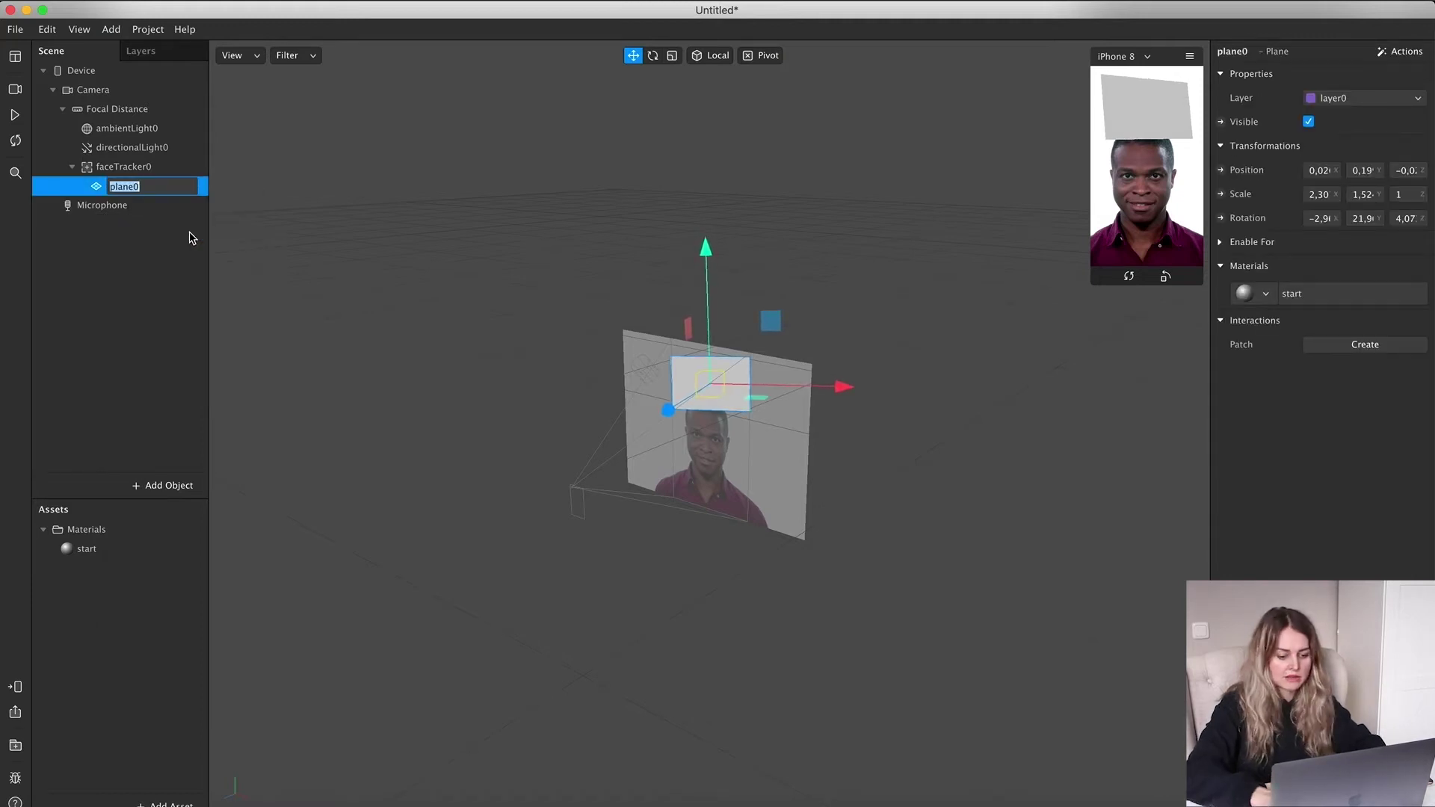
pyautogui.write('st frame')
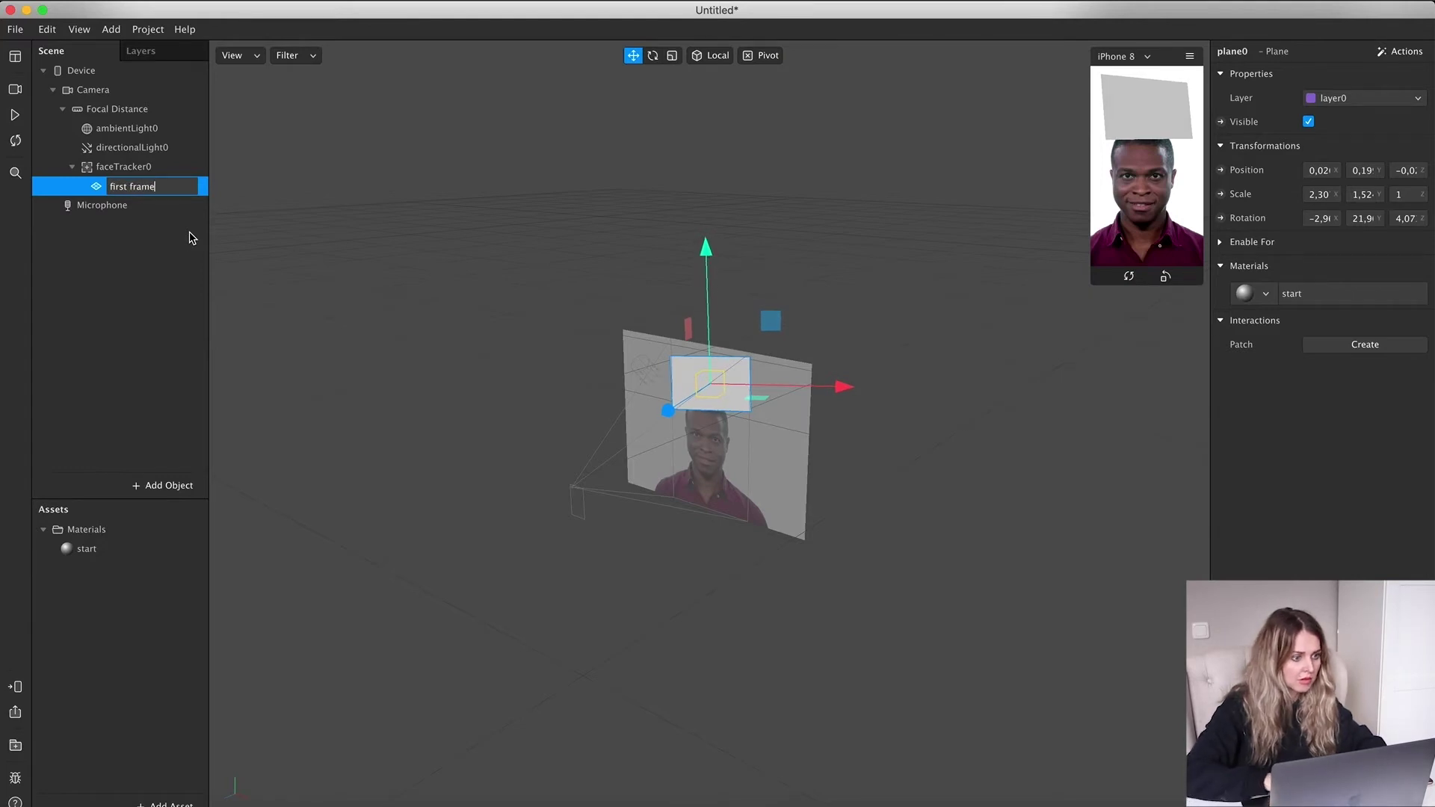
pyautogui.click(87, 318)
pyautogui.click(142, 191)
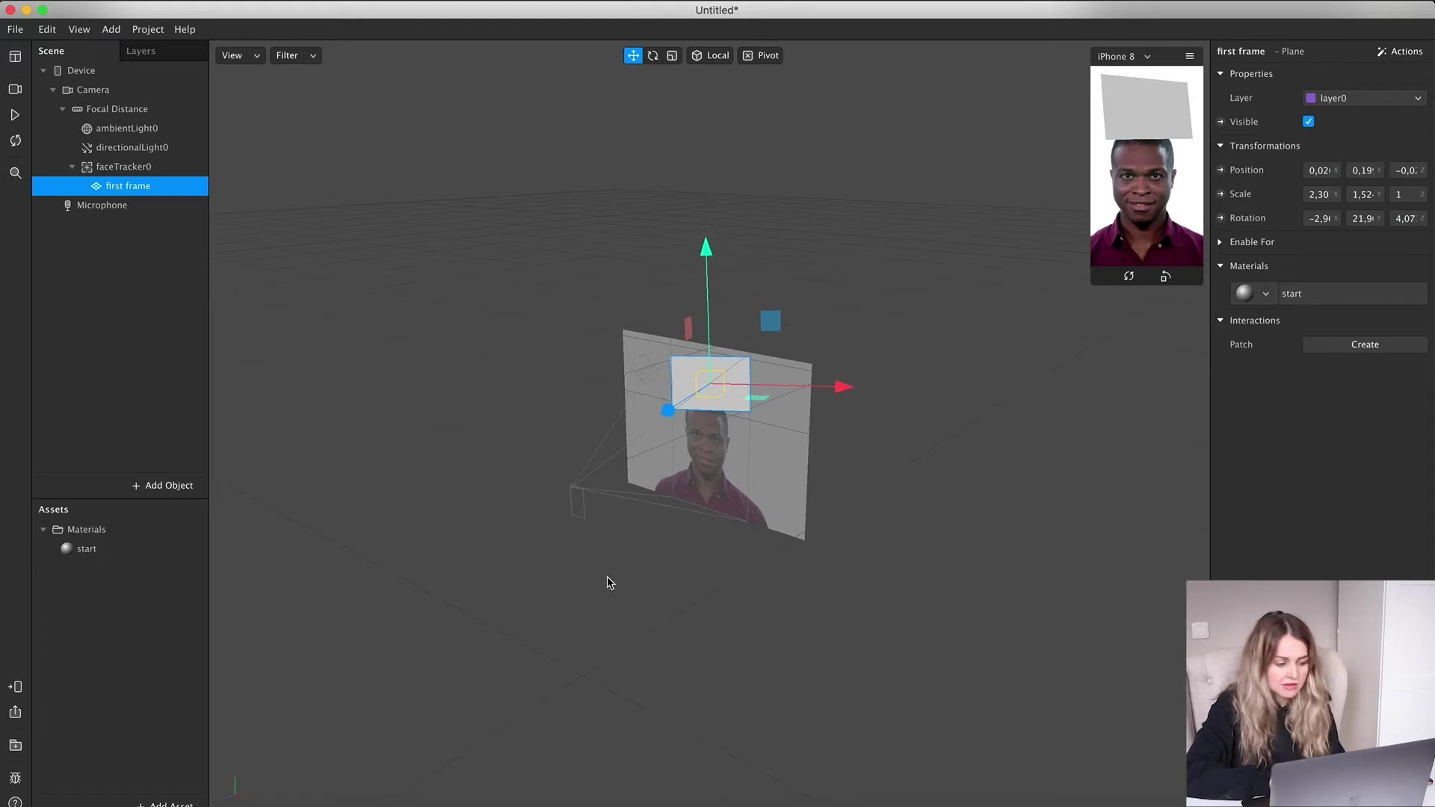
# Assign the image tiktok start.png as the diffuse texture of the start material
pyautogui.click(84, 551)
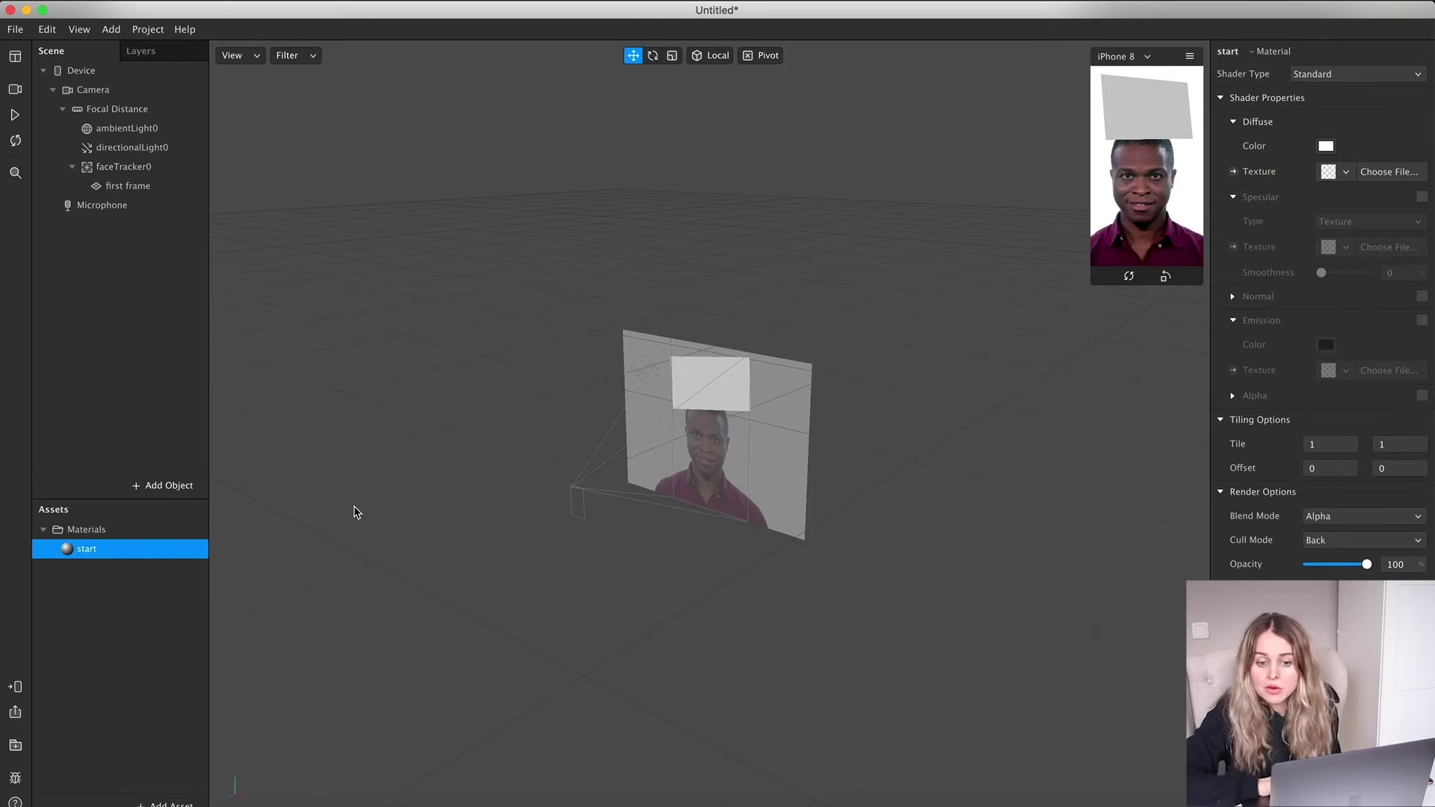
pyautogui.click(1346, 173)
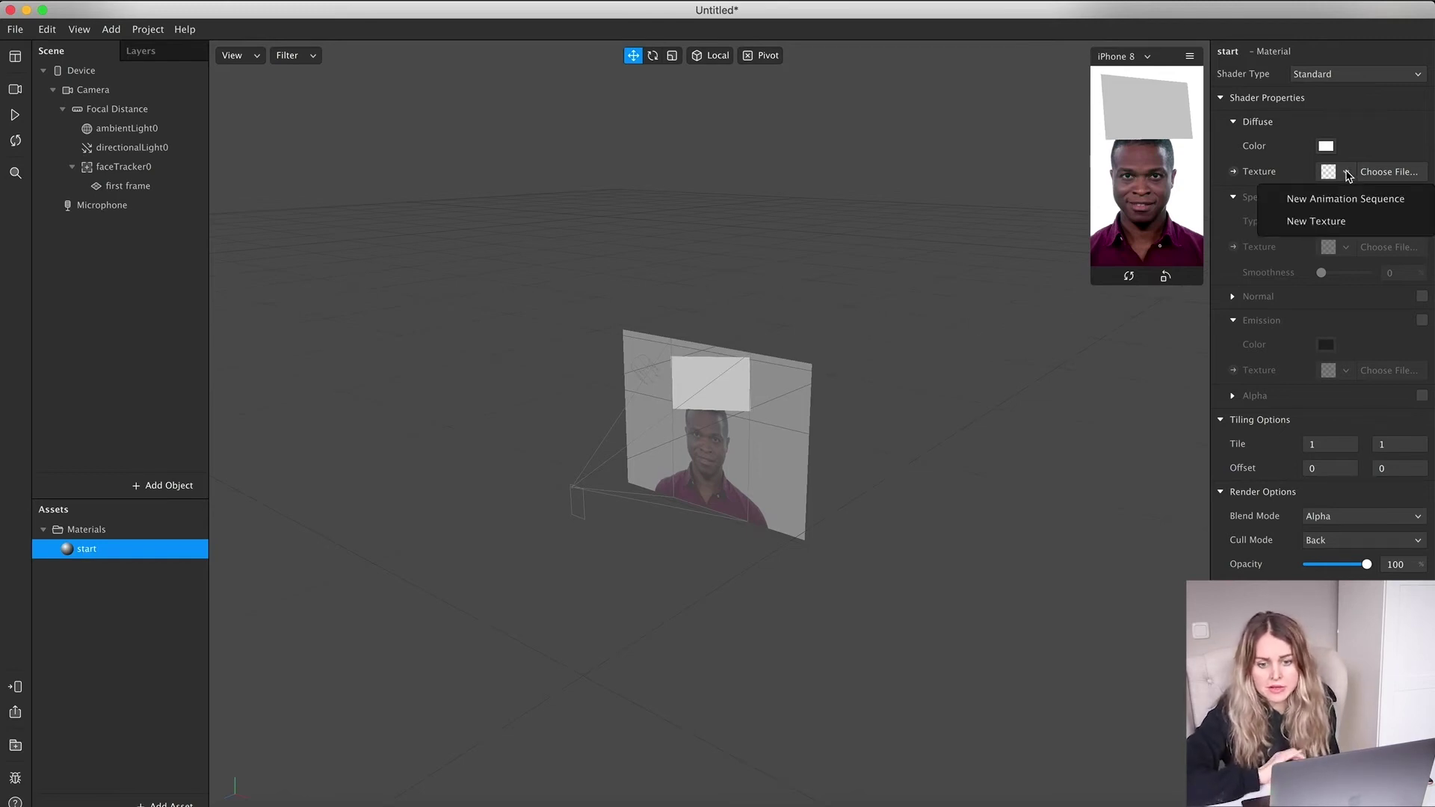
pyautogui.click(1384, 172)
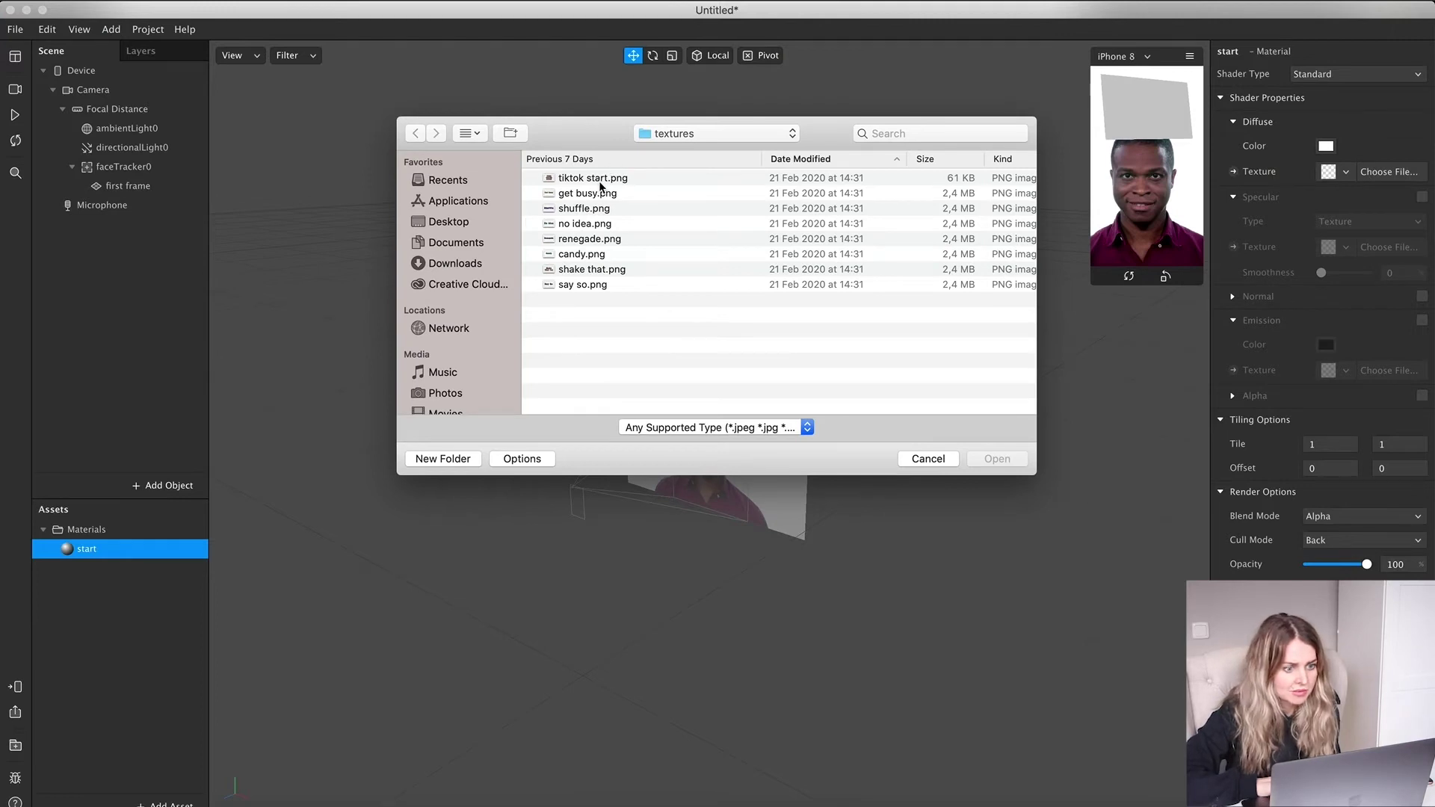
pyautogui.click(600, 182)
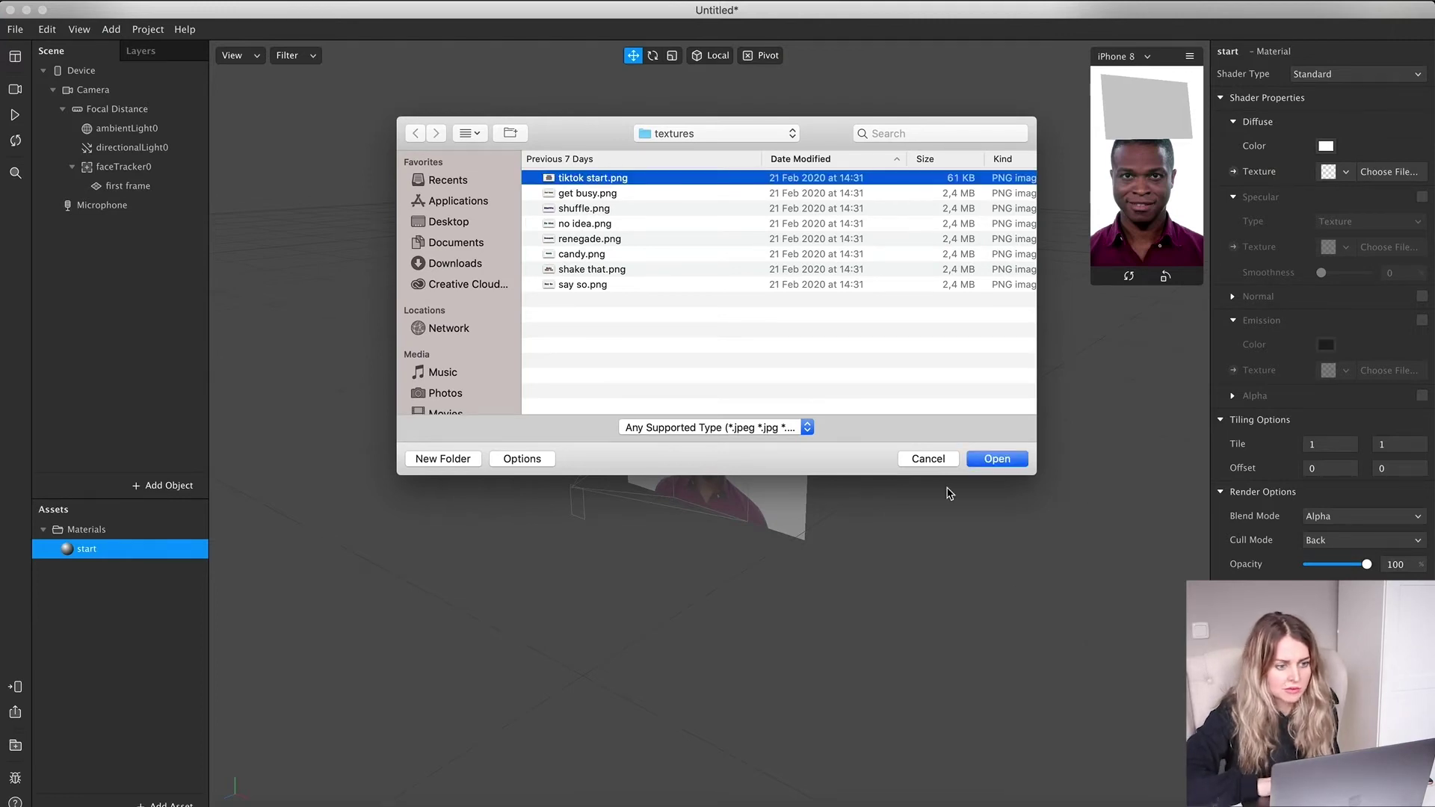
pyautogui.click(996, 459)
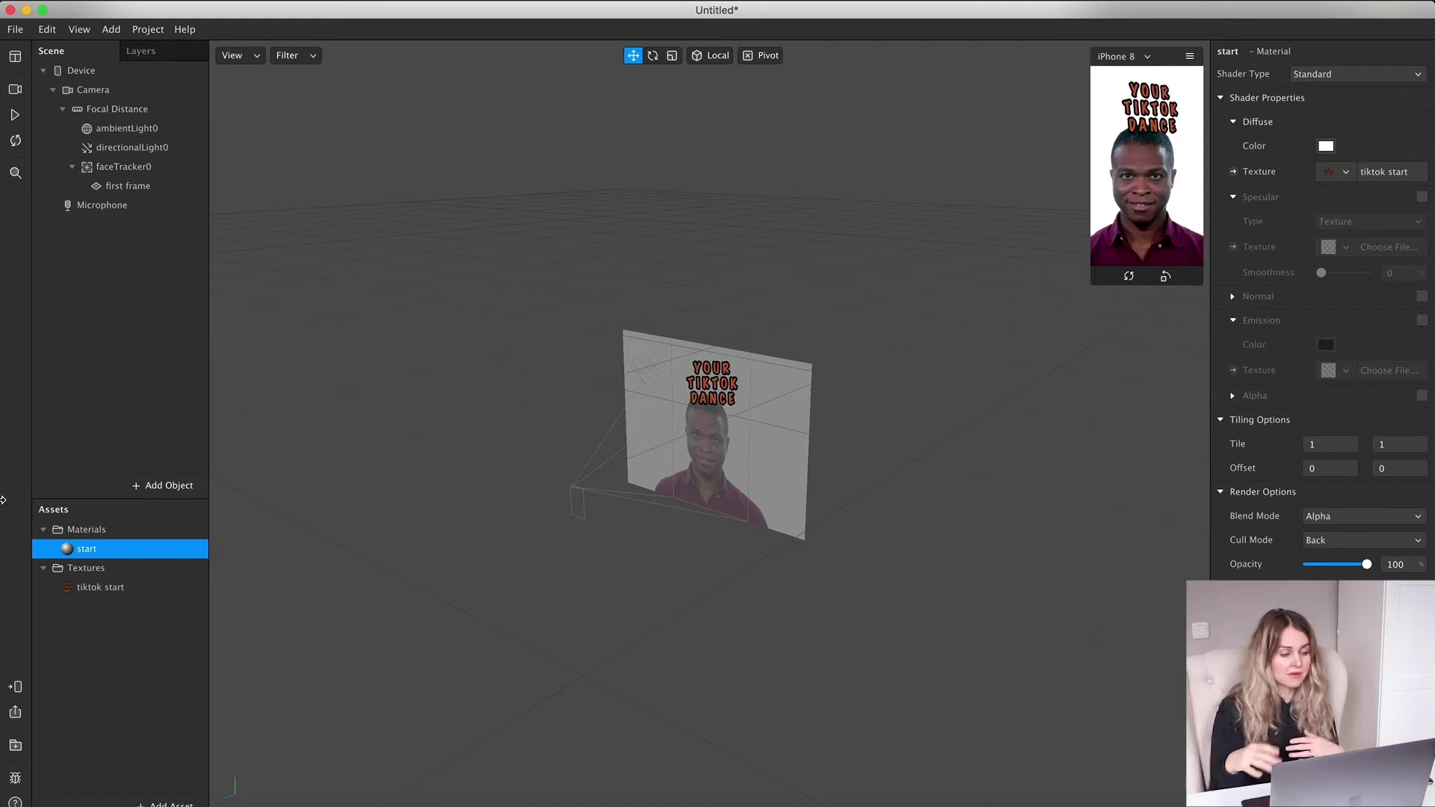
# Add an animation sequence to the assets and name it results
pyautogui.click(135, 663)
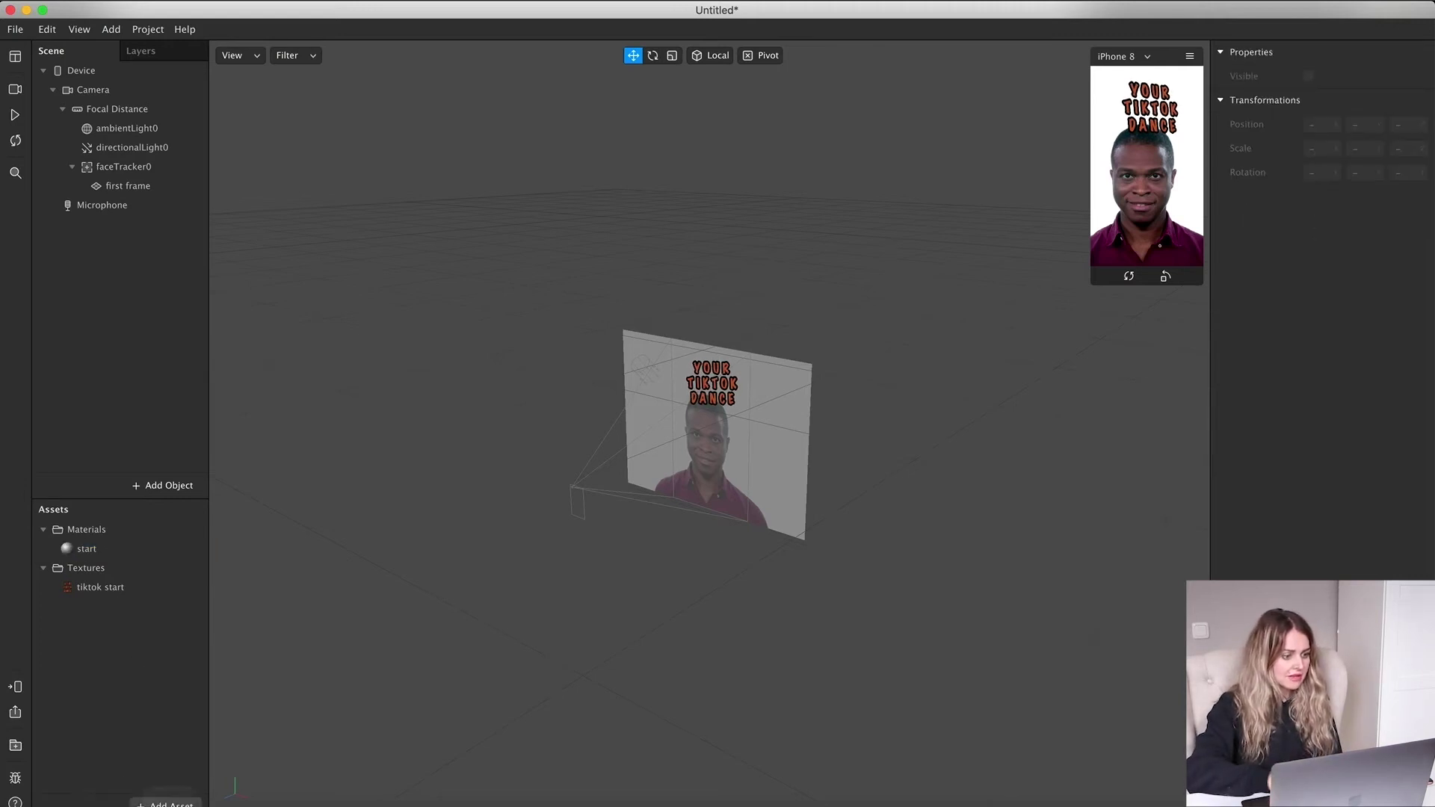
pyautogui.click(166, 803)
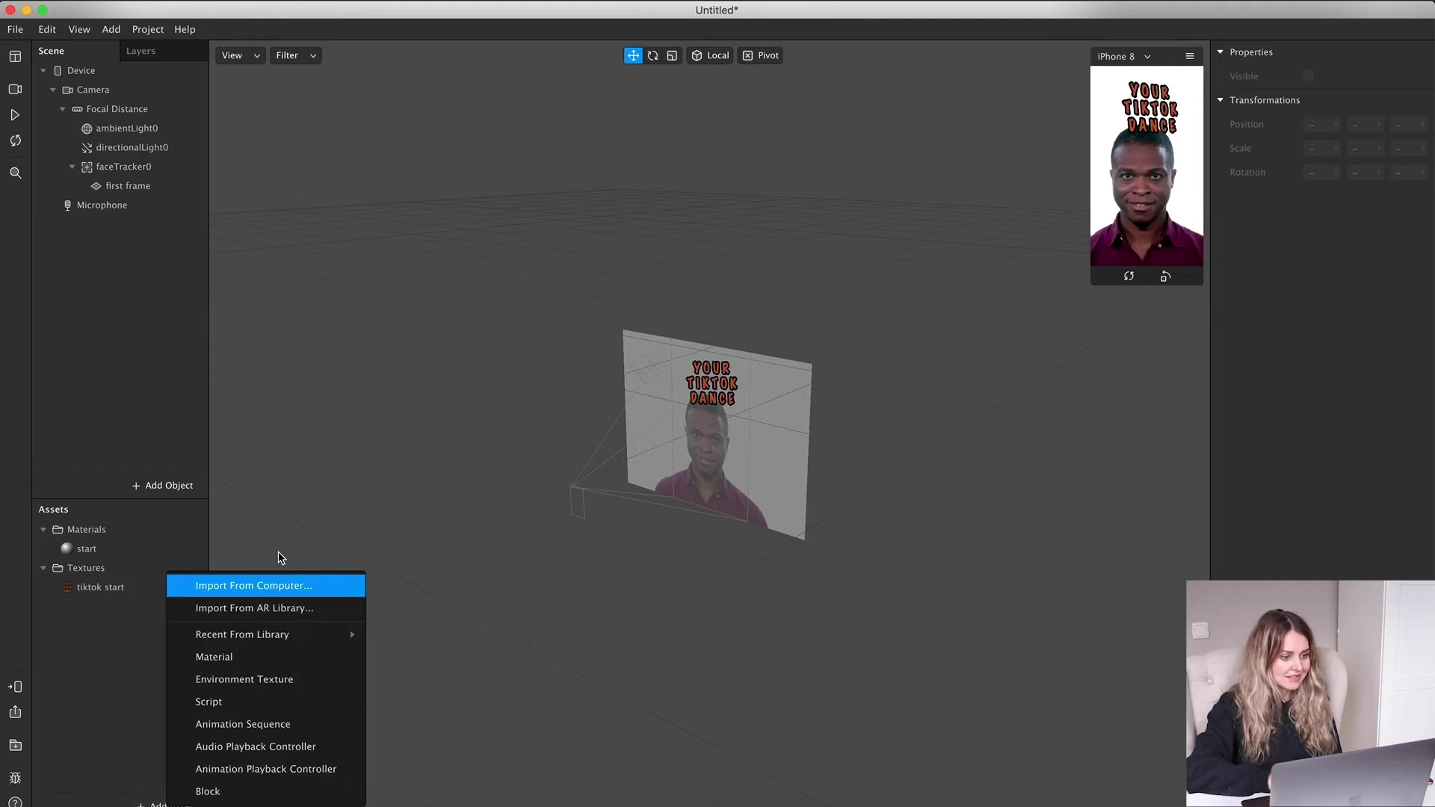
pyautogui.click(251, 724)
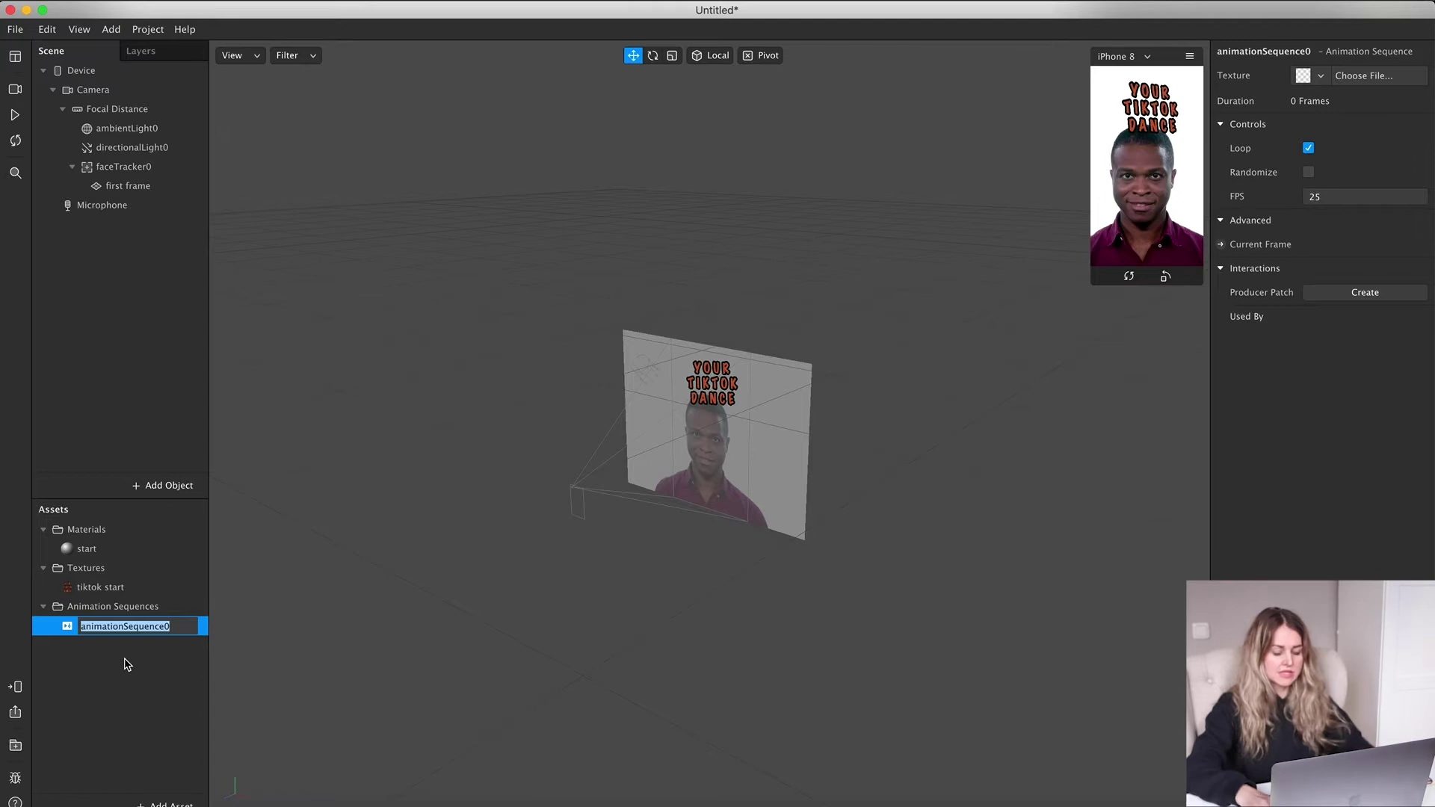
pyautogui.press('BackSpace')
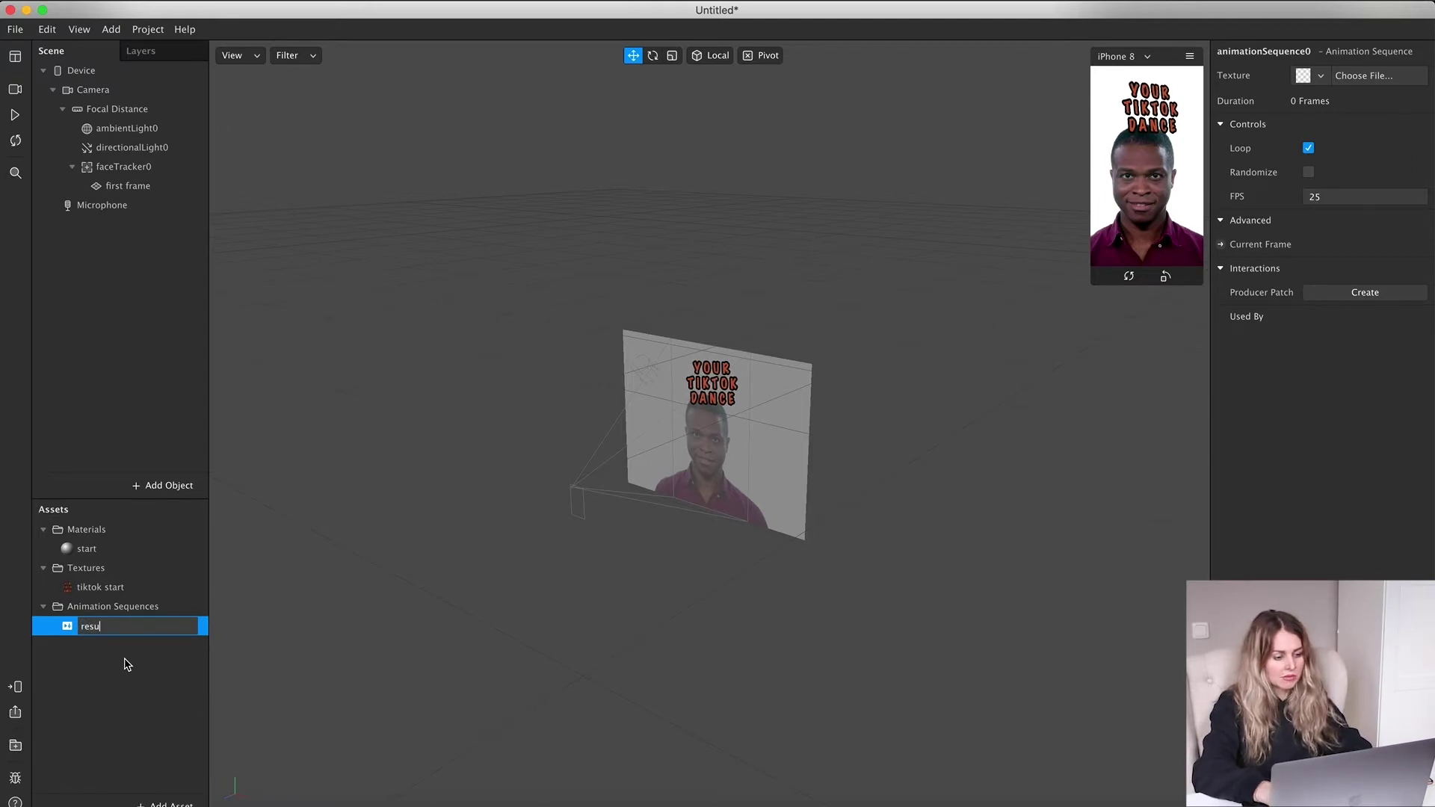
pyautogui.write('results')
pyautogui.click(100, 706)
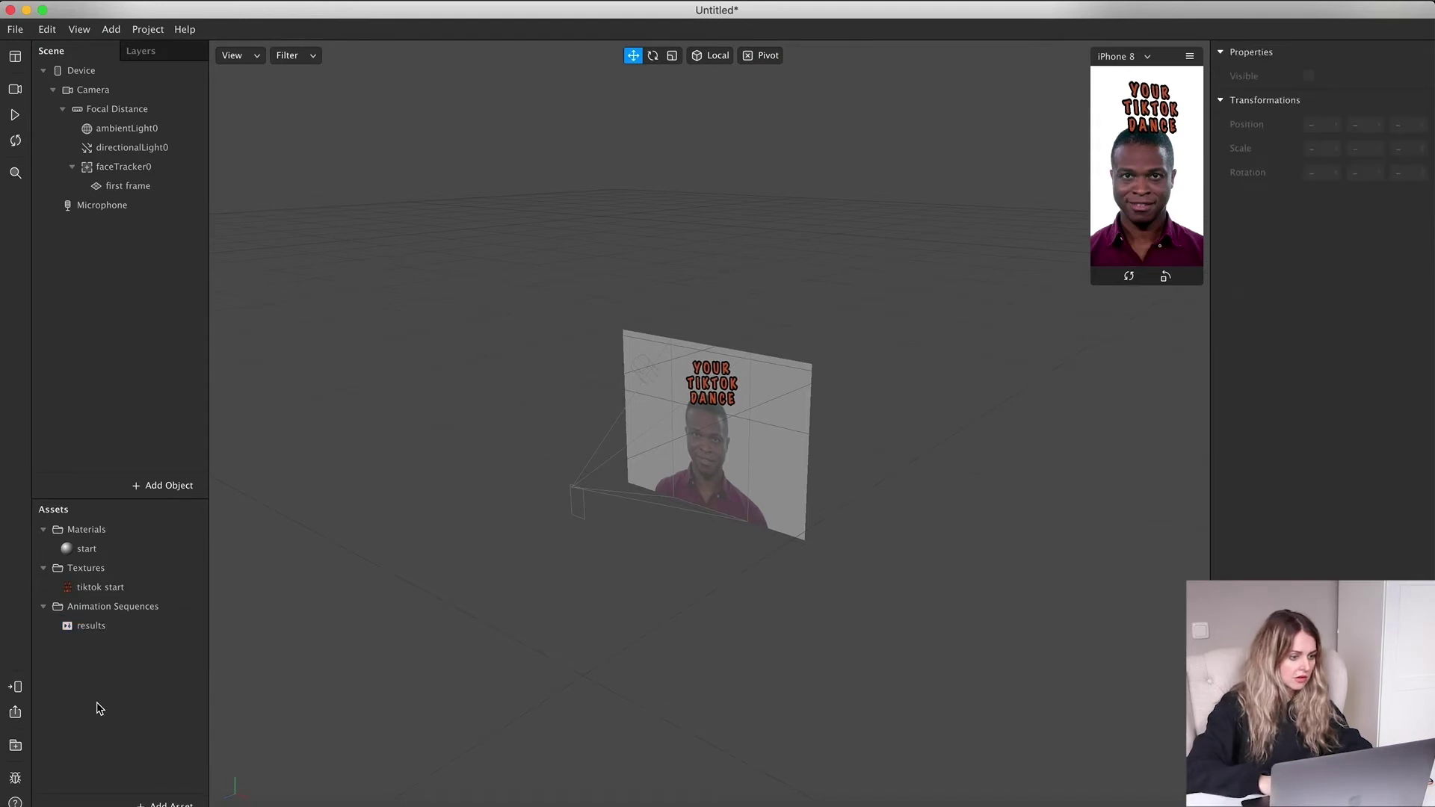
# Load the seven dance images from get busy.png through say so.png as the texture of the results animation sequence
pyautogui.click(77, 633)
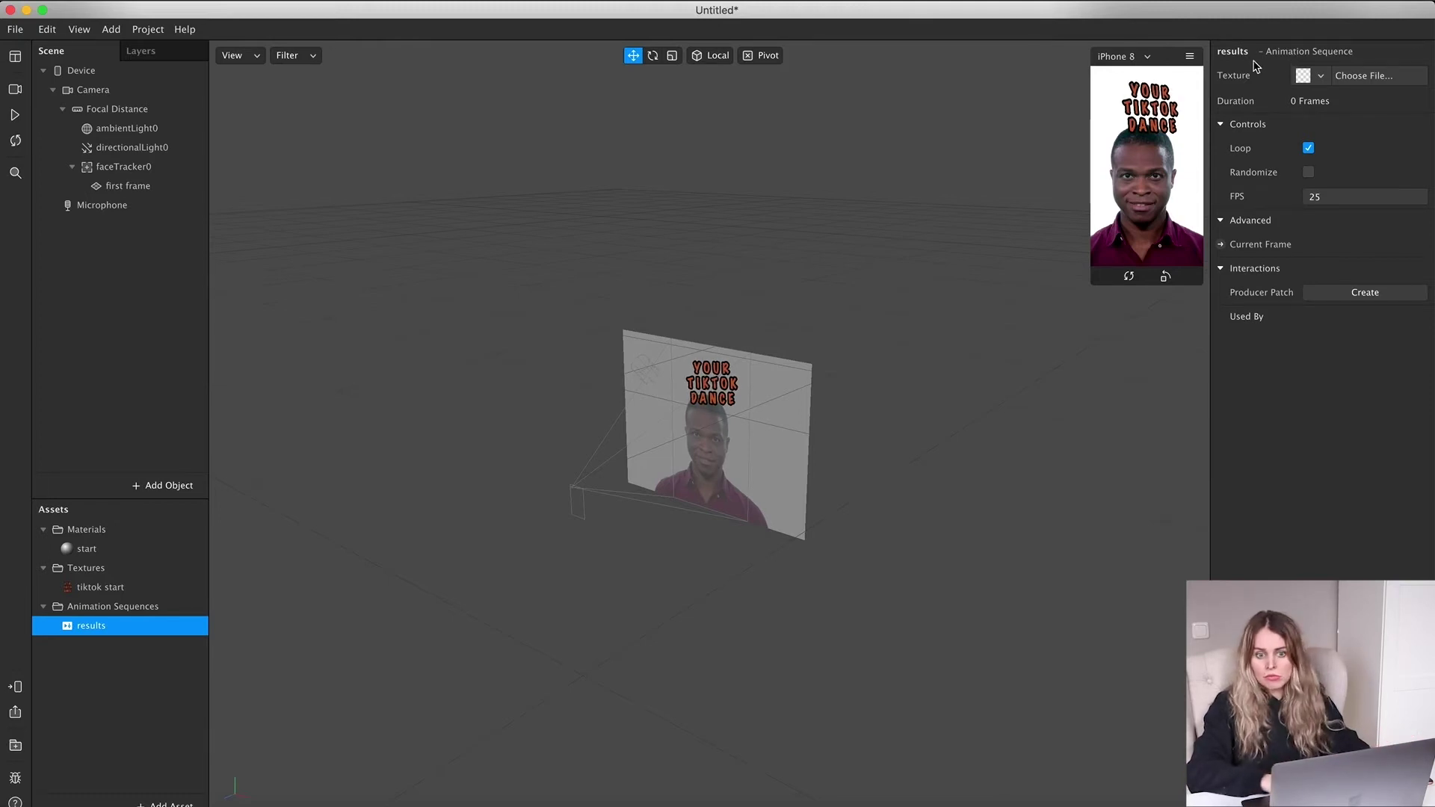
pyautogui.click(1319, 77)
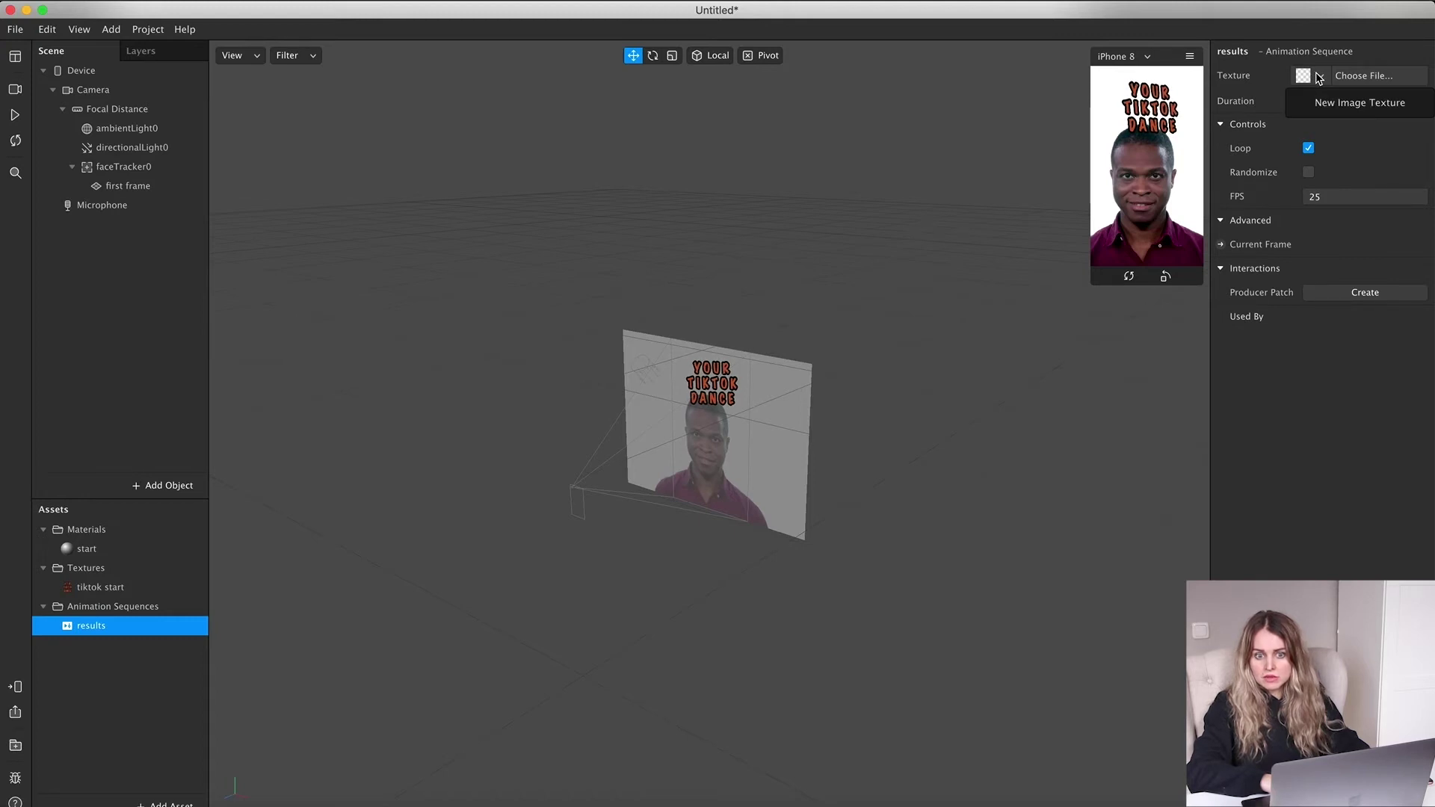
pyautogui.click(1360, 79)
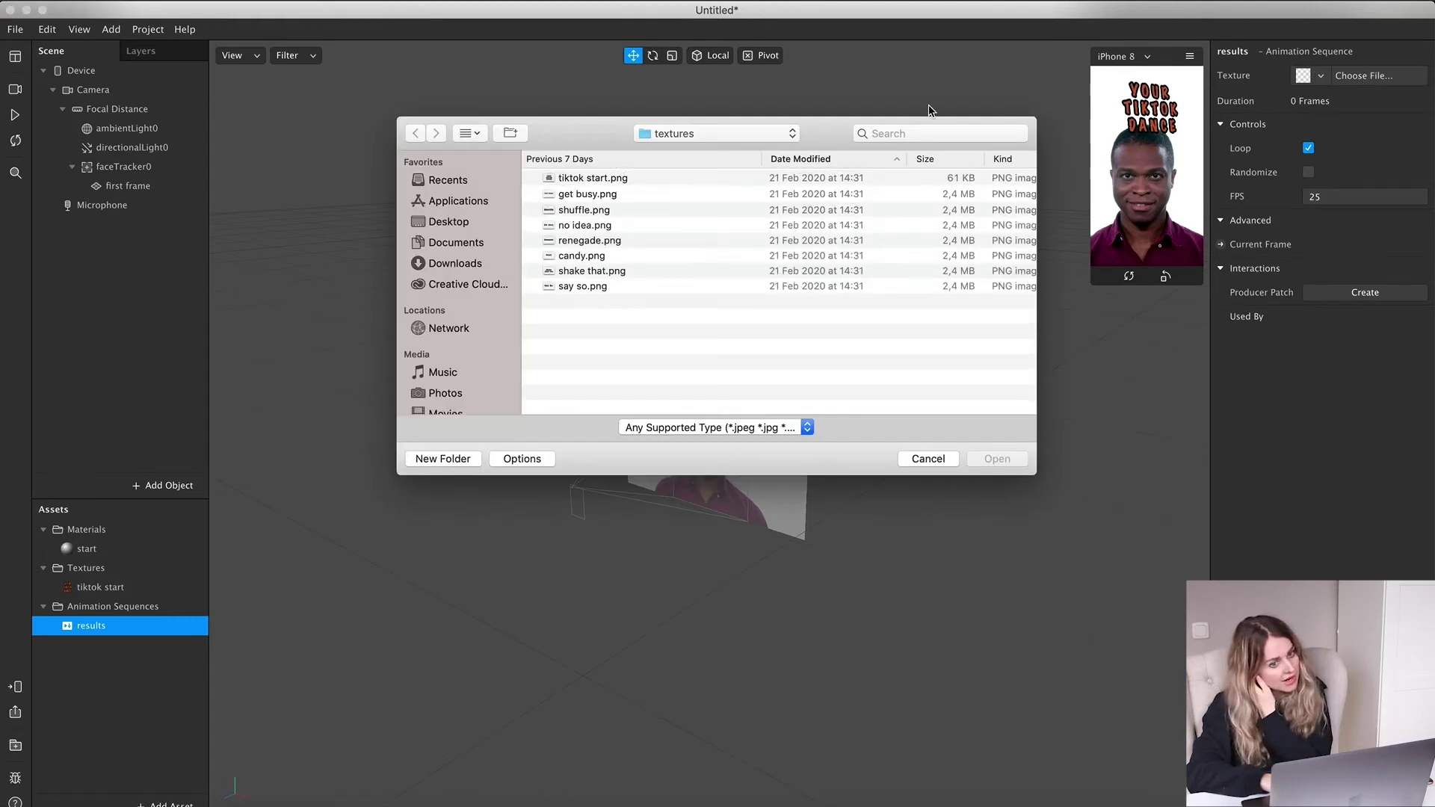
pyautogui.click(563, 194)
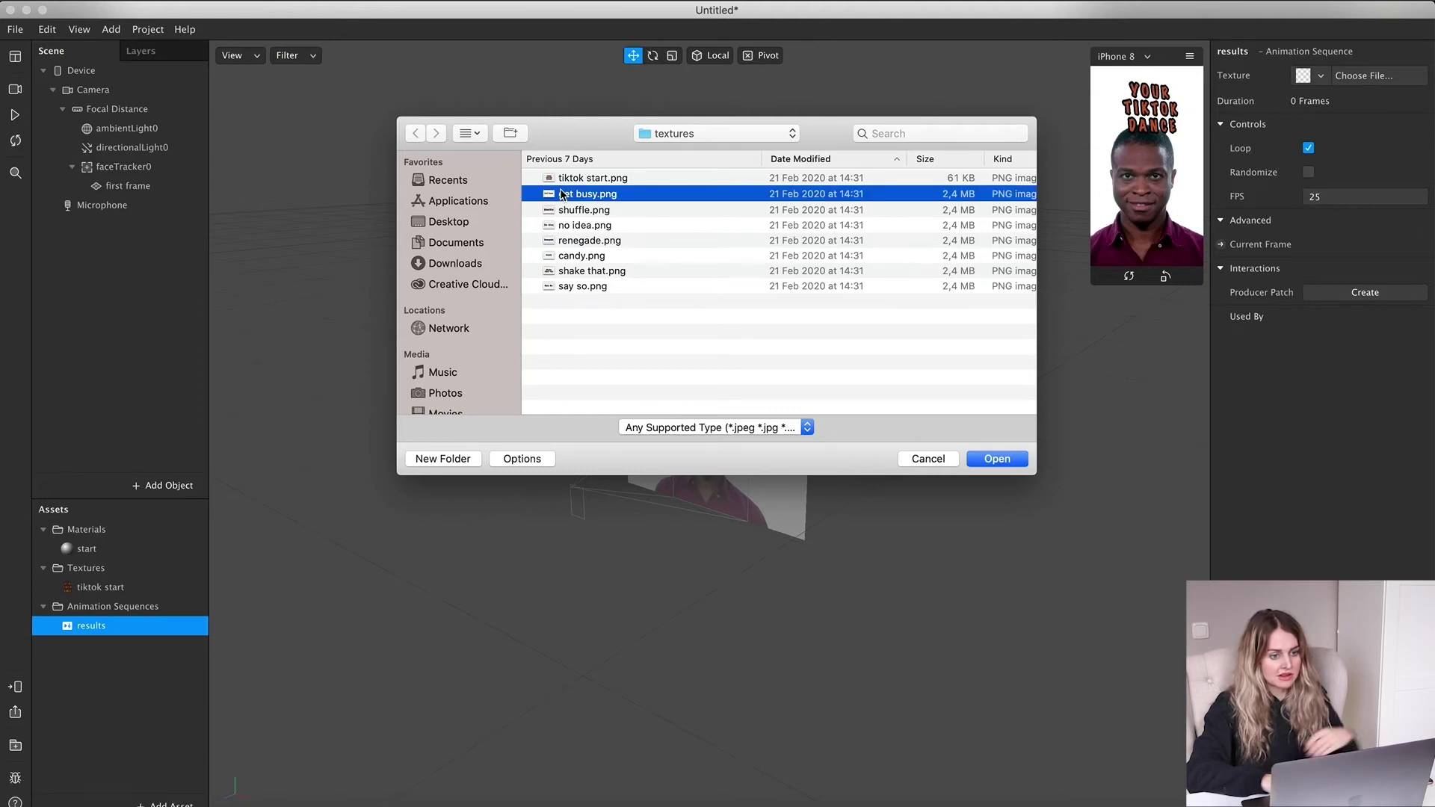
pyautogui.keyDown('shift'); pyautogui.click(582, 287); pyautogui.keyUp('shift')
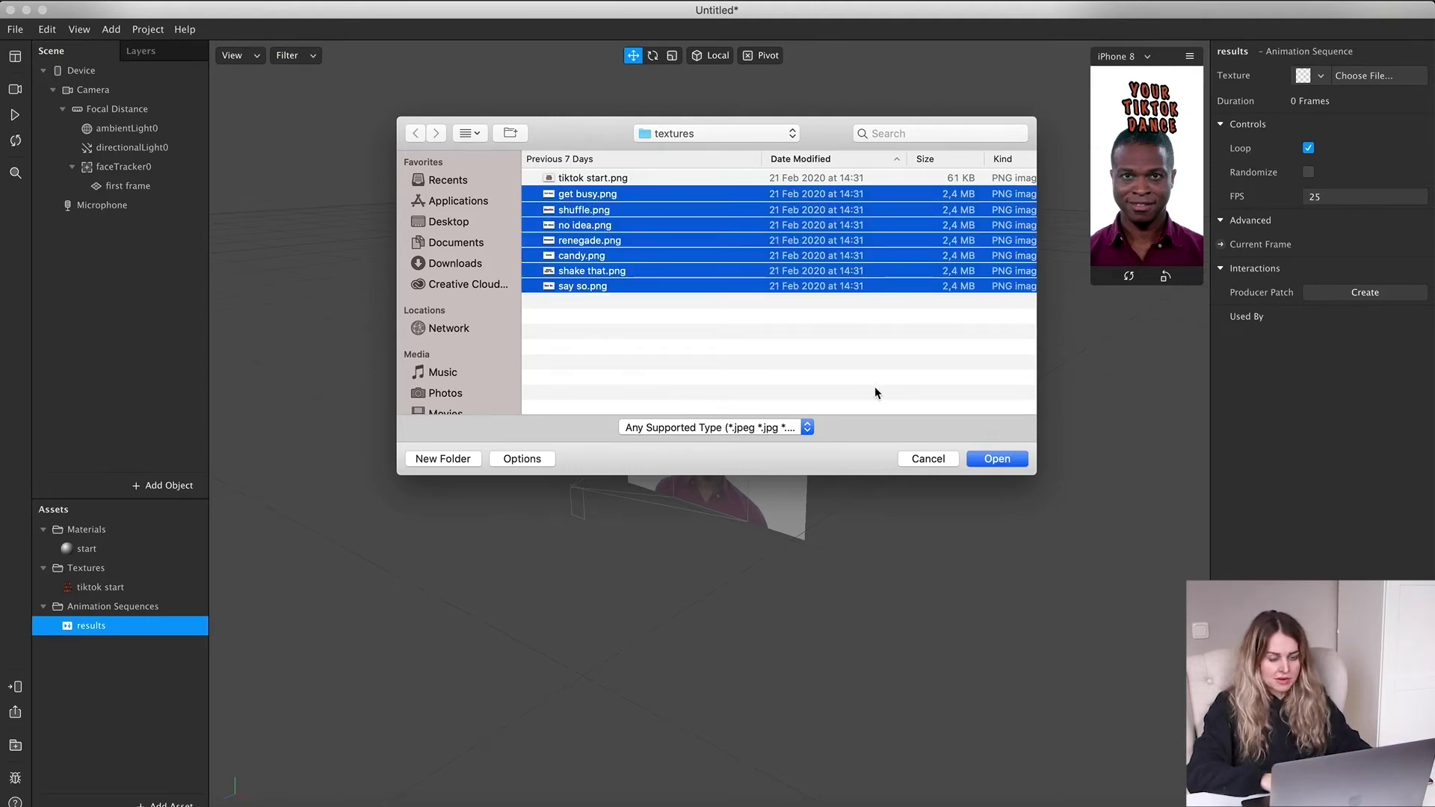
pyautogui.click(988, 460)
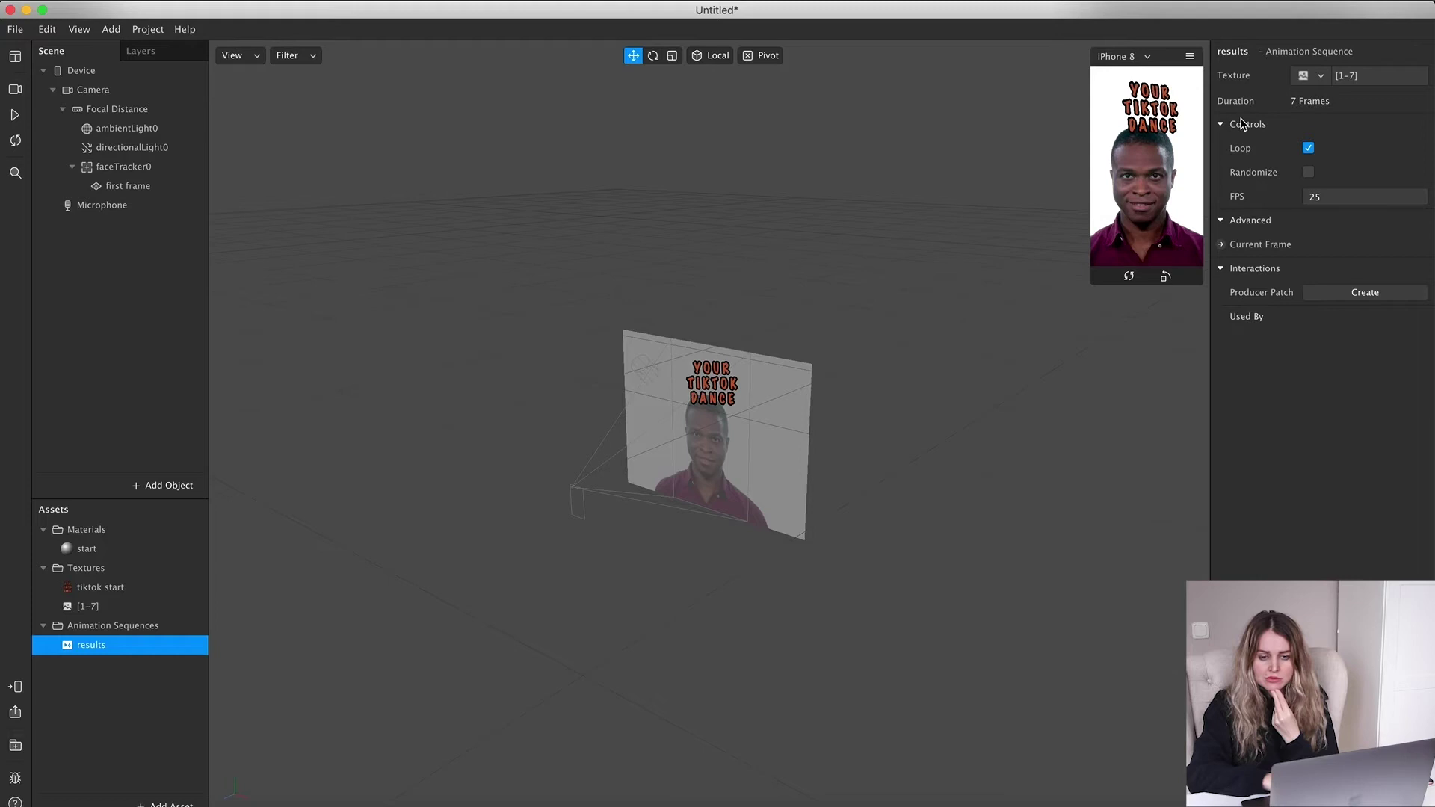
# Turn on the Randomize option for the results animation sequence
pyautogui.click(1308, 173)
pyautogui.click(1342, 196)
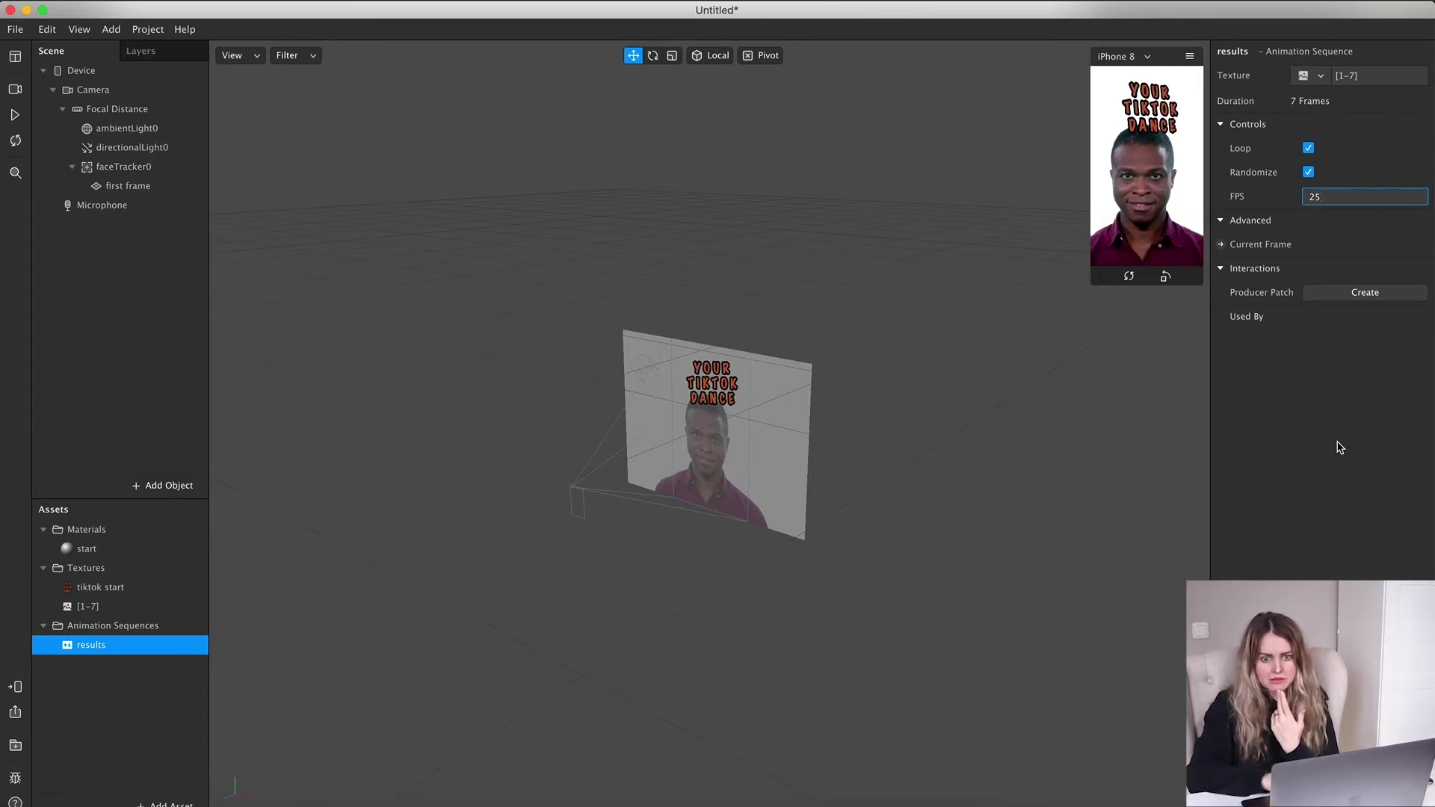
pyautogui.click(119, 304)
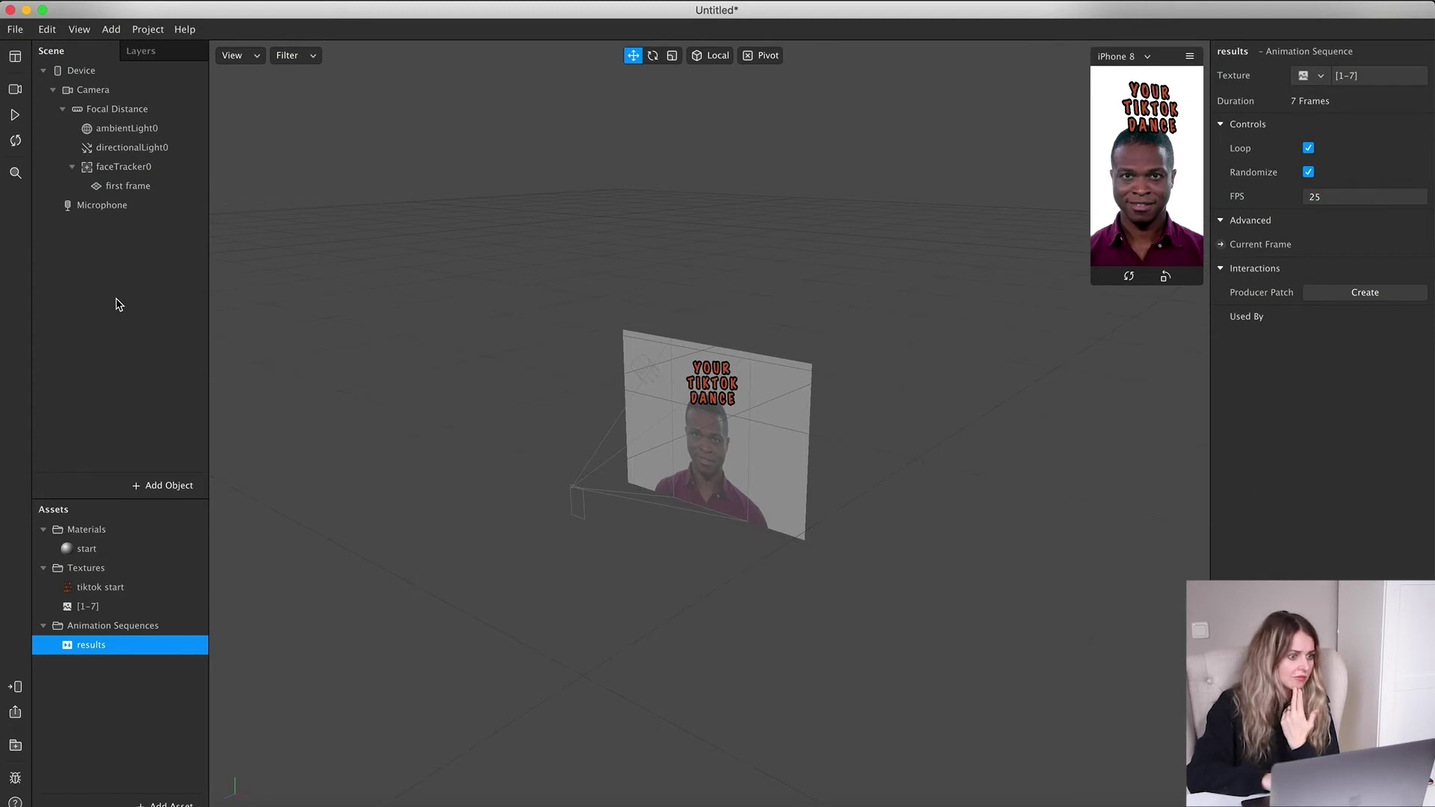
# Duplicate the first frame plane under the face tracker
pyautogui.click(113, 171)
pyautogui.click(117, 192)
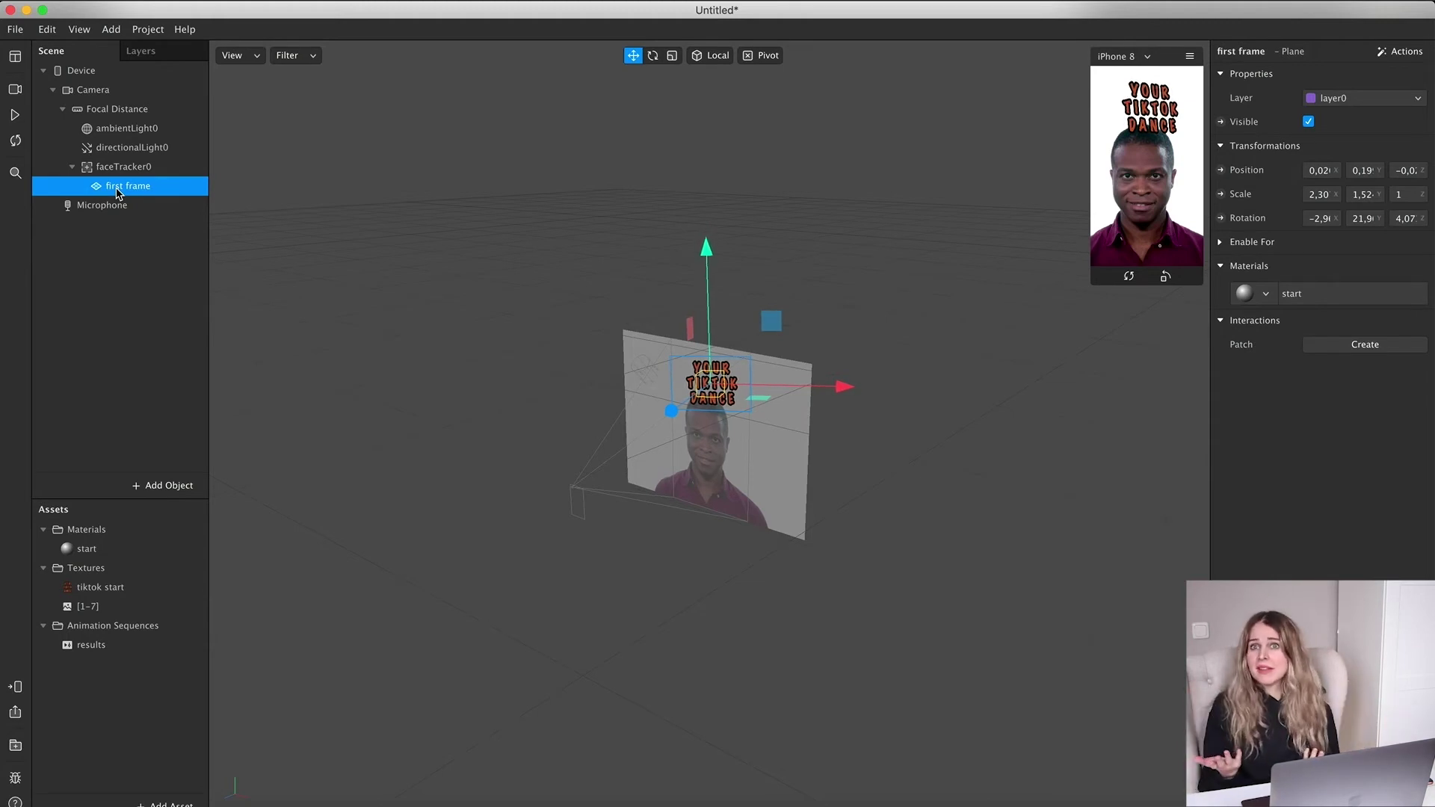
pyautogui.click(135, 278)
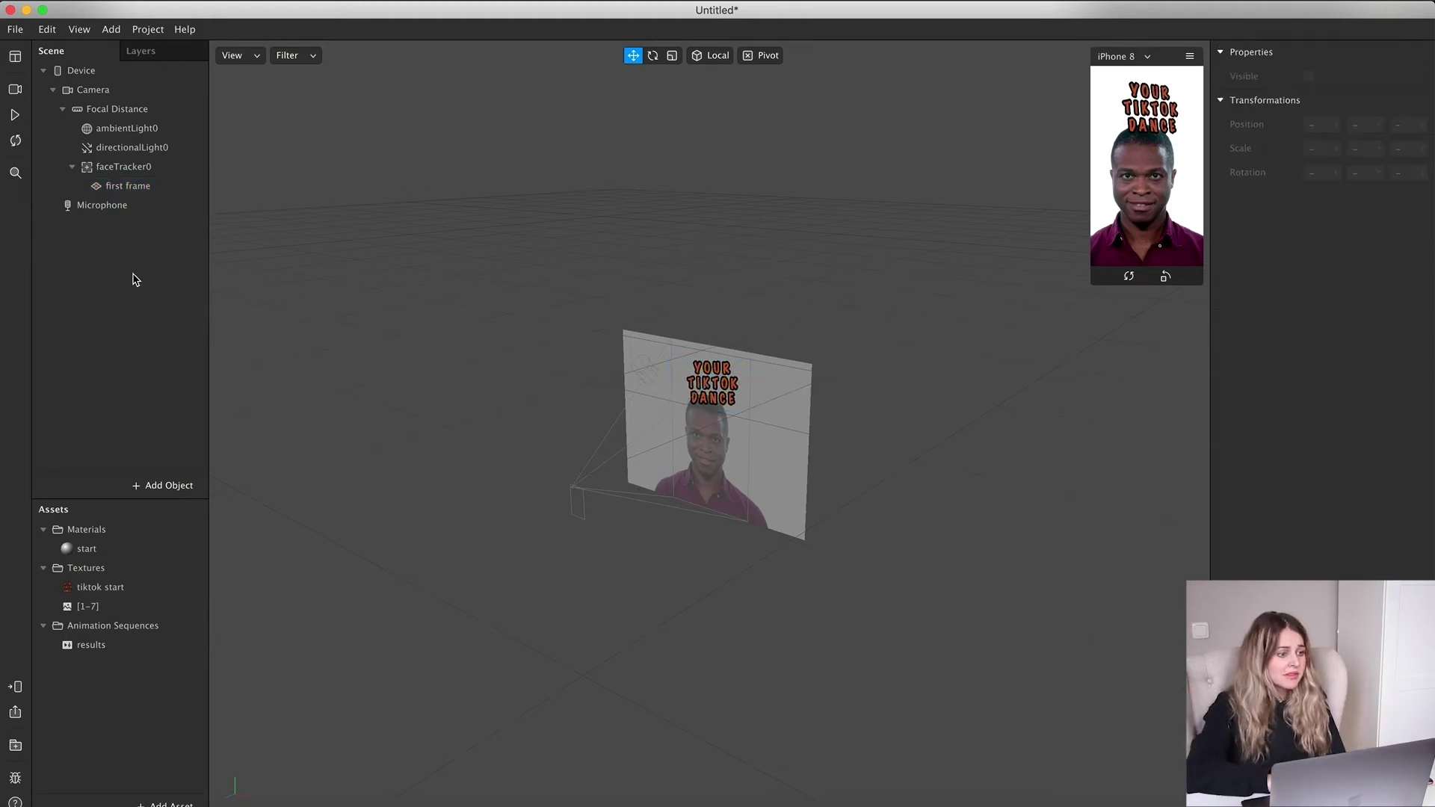
pyautogui.click(132, 194)
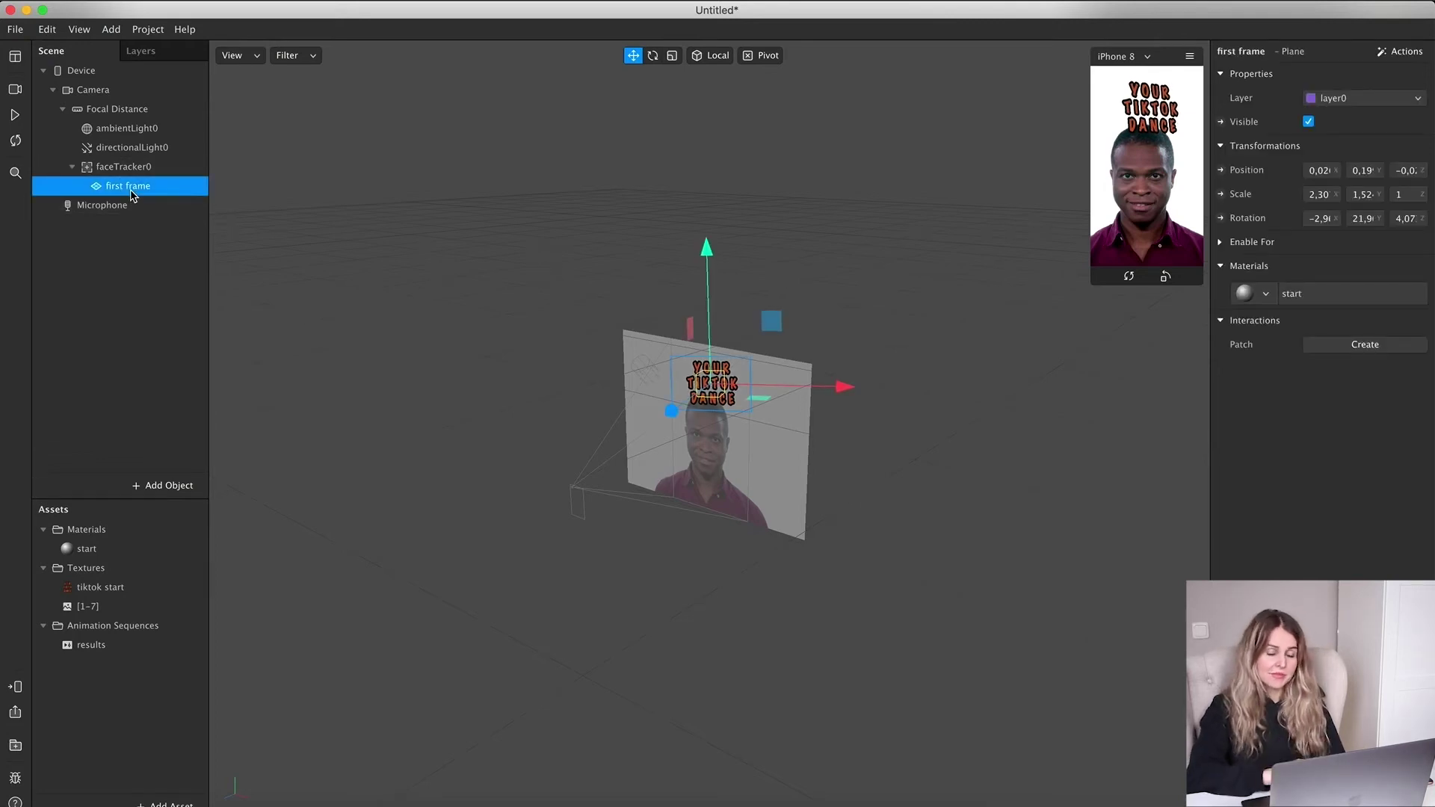
pyautogui.rightClick(132, 193)
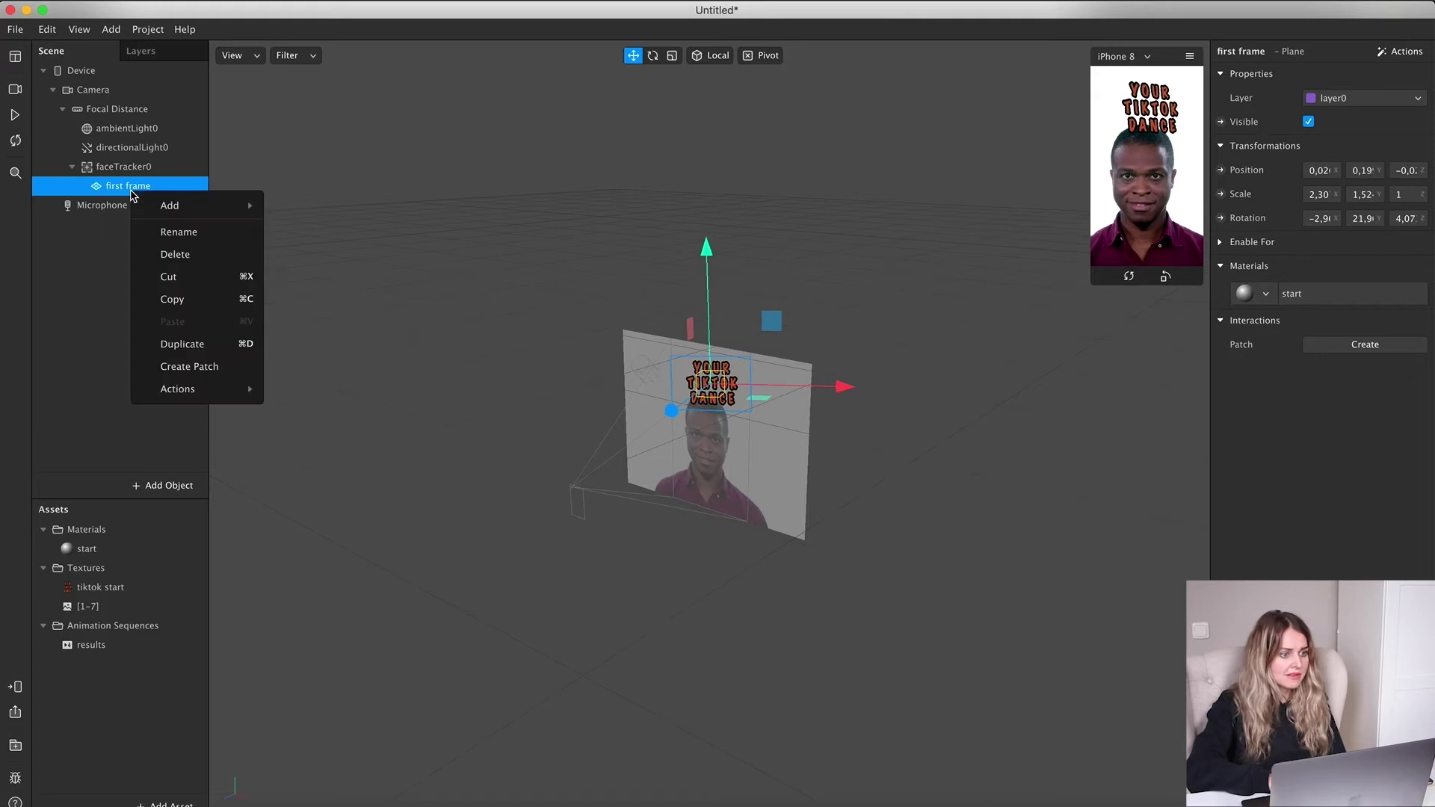
pyautogui.click(222, 354)
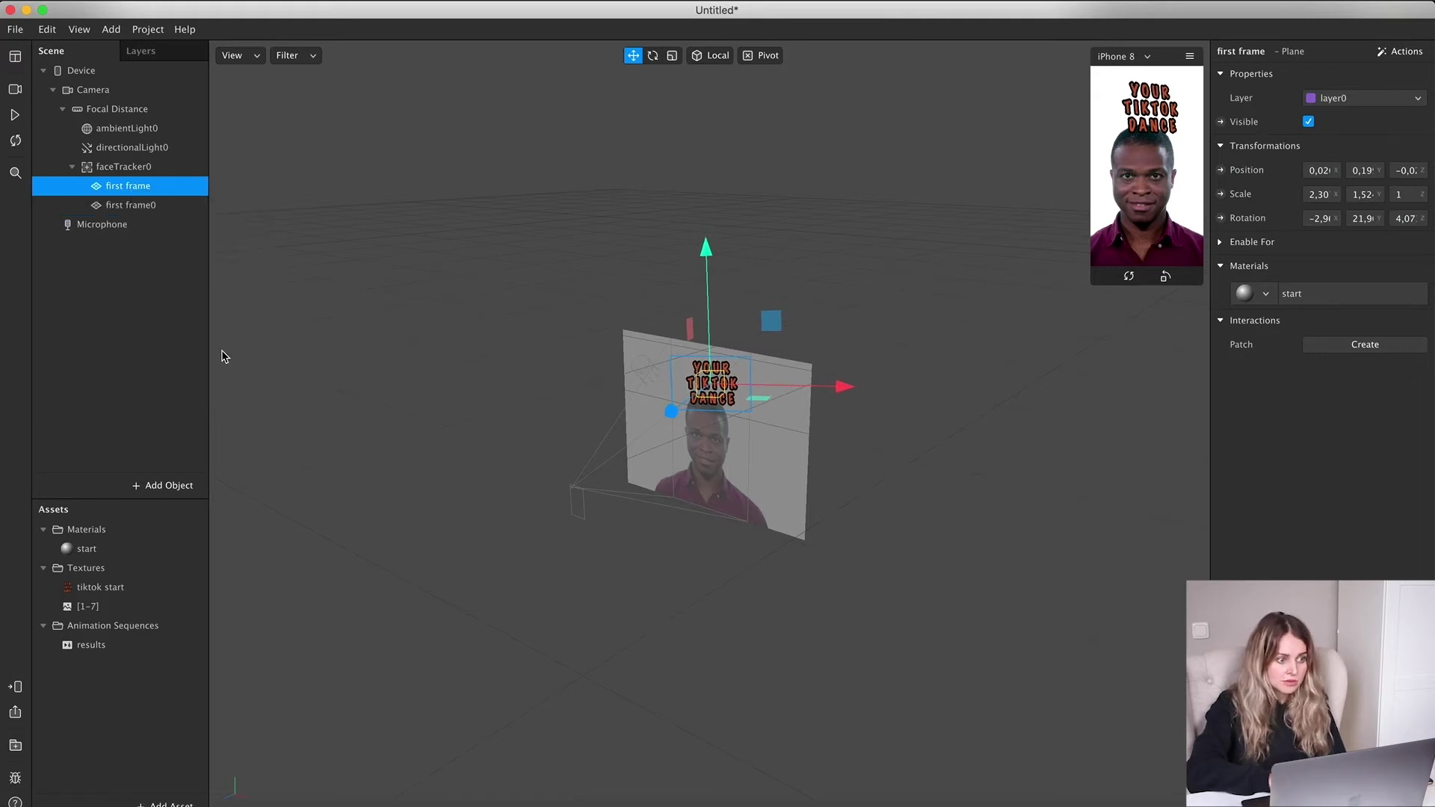
# Rename the duplicated plane under the face tracker as sequence
pyautogui.click(153, 209)
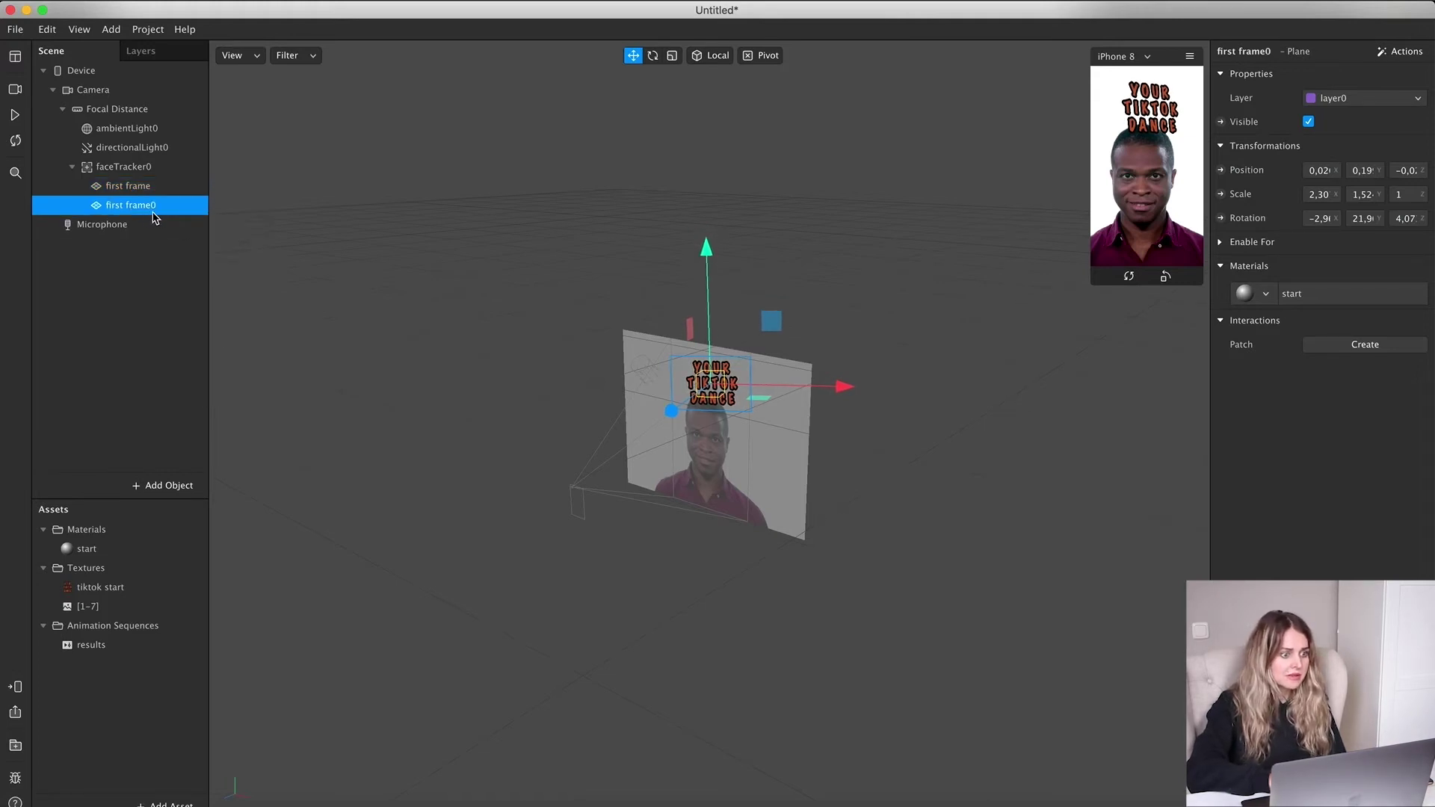
pyautogui.rightClick(150, 215)
pyautogui.click(204, 255)
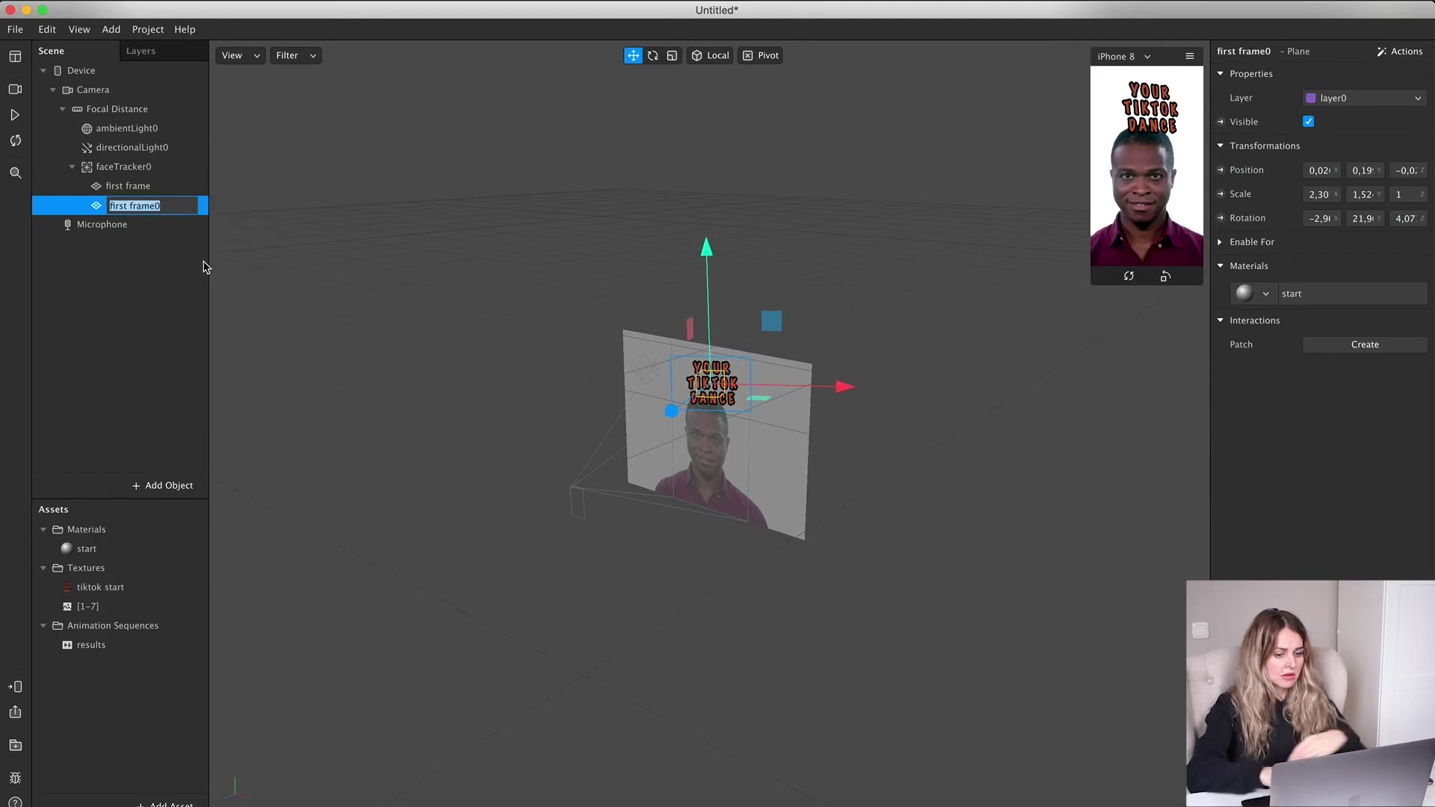
pyautogui.press('BackSpace')
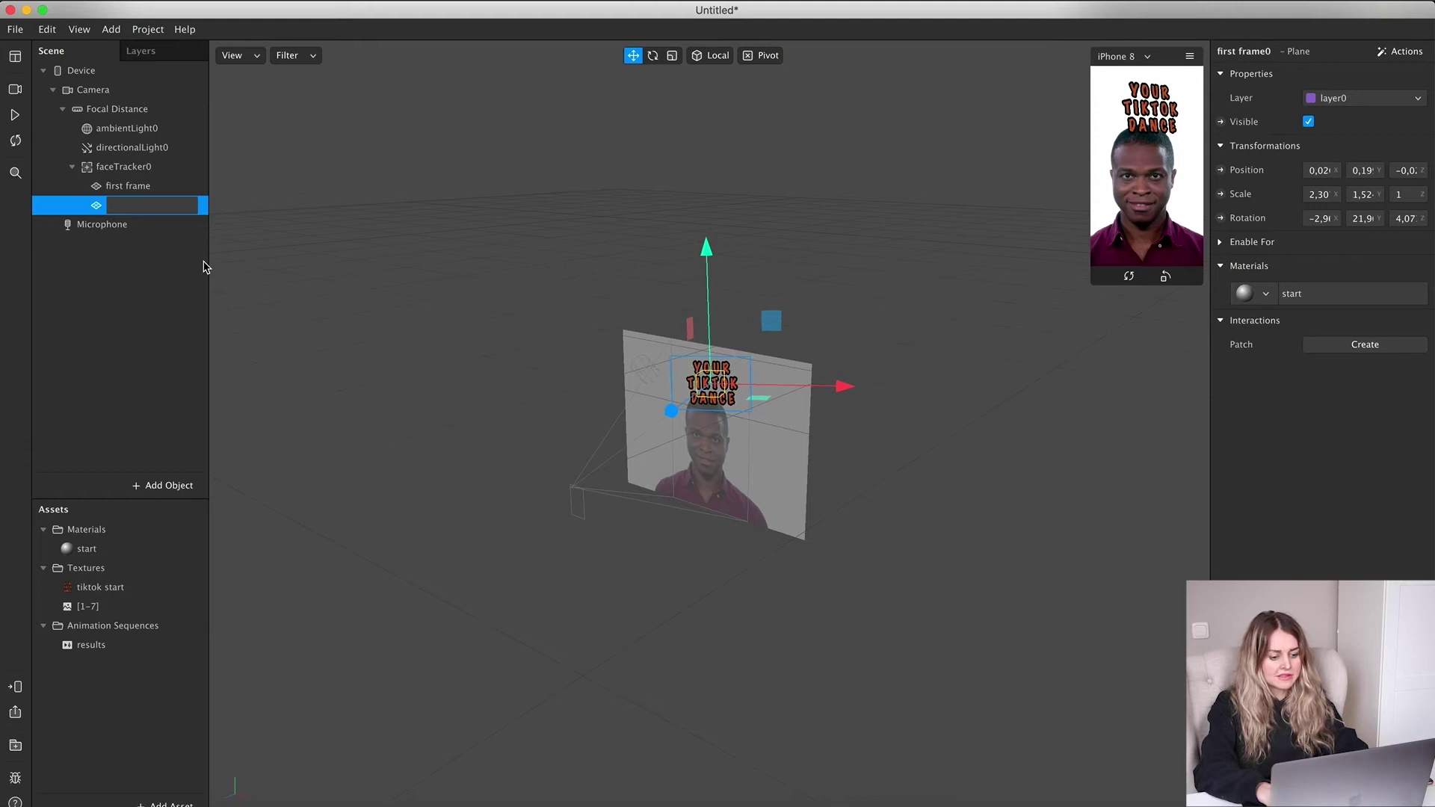
pyautogui.write('se')
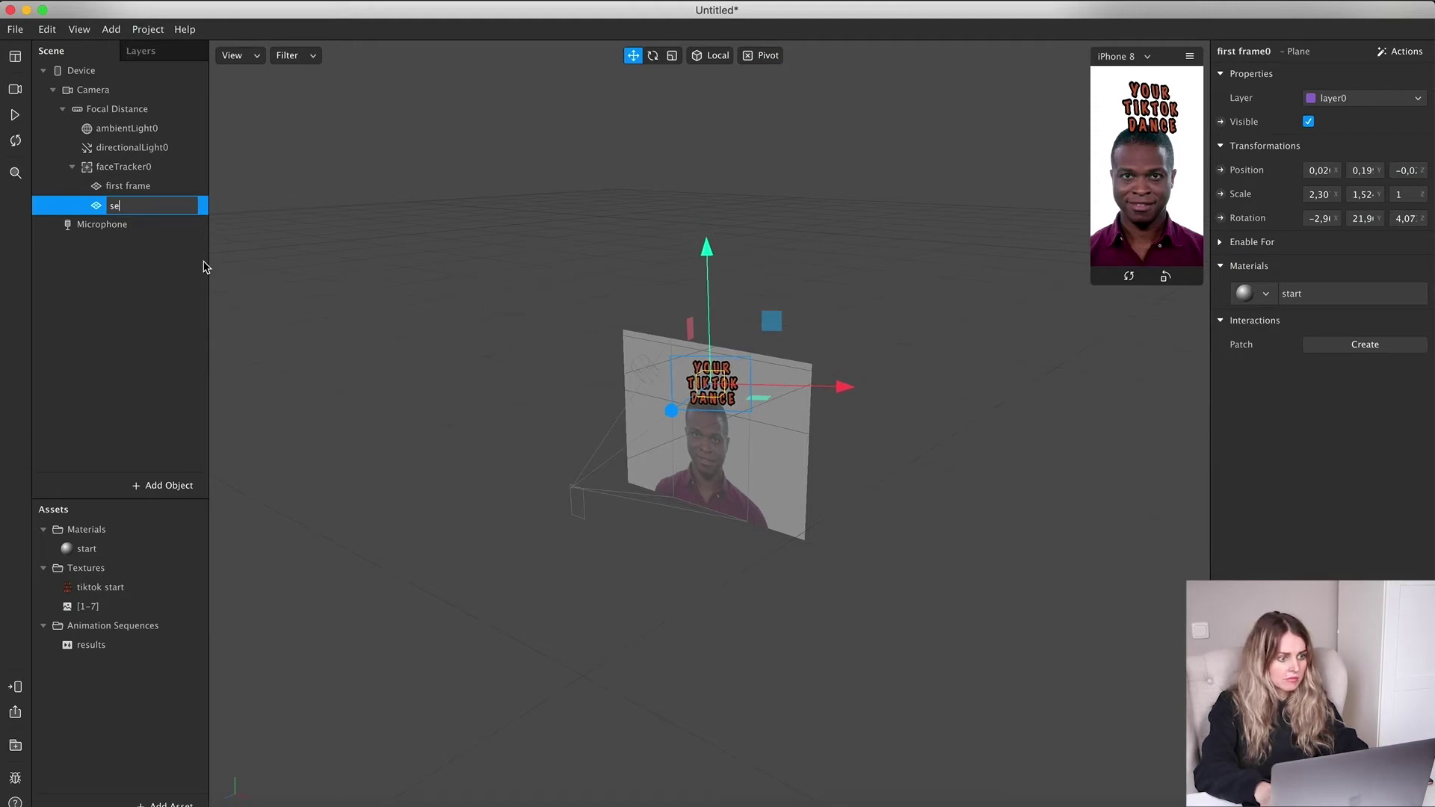
pyautogui.write('quence')
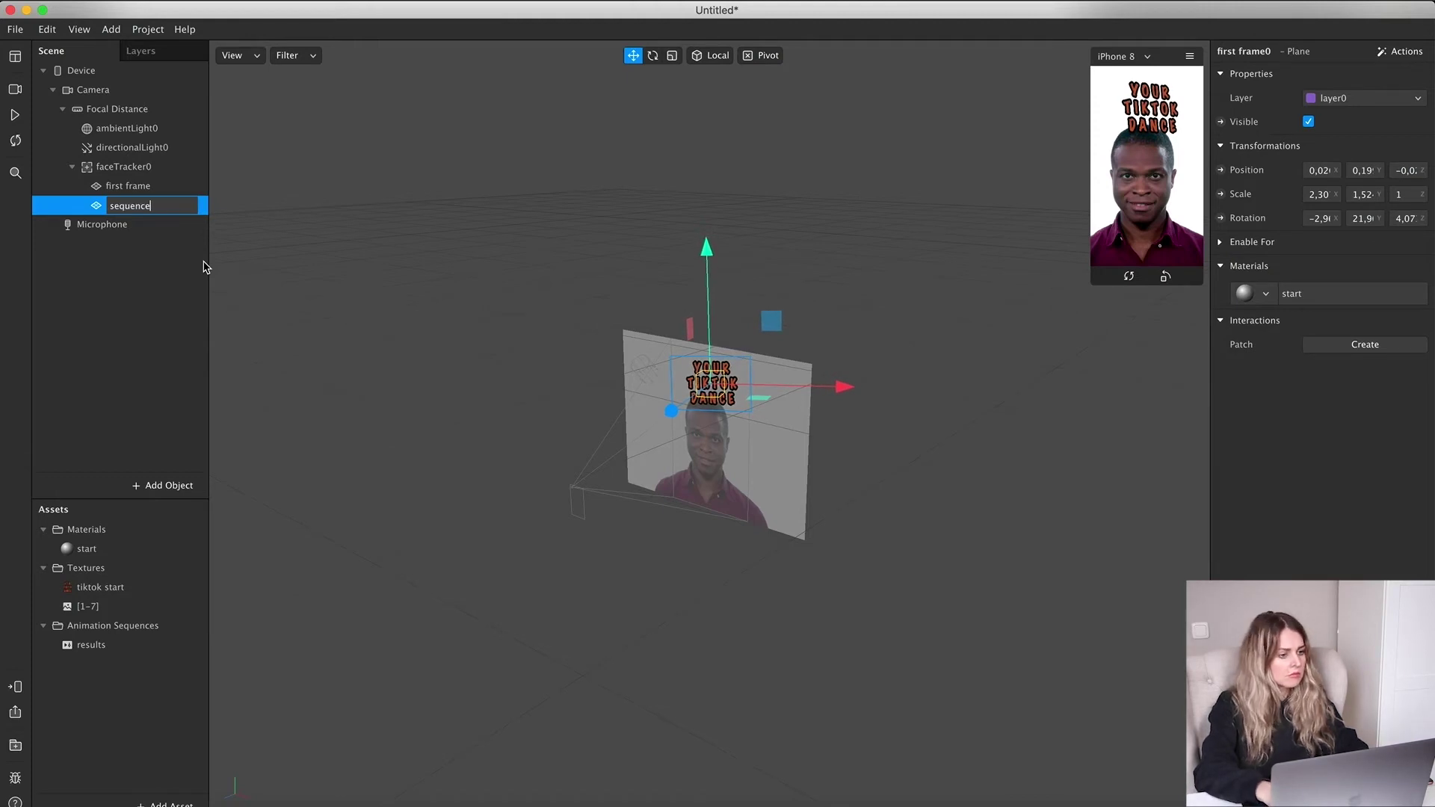
pyautogui.click(132, 321)
# Replace the start material on the sequence plane with a newly created material
pyautogui.click(130, 209)
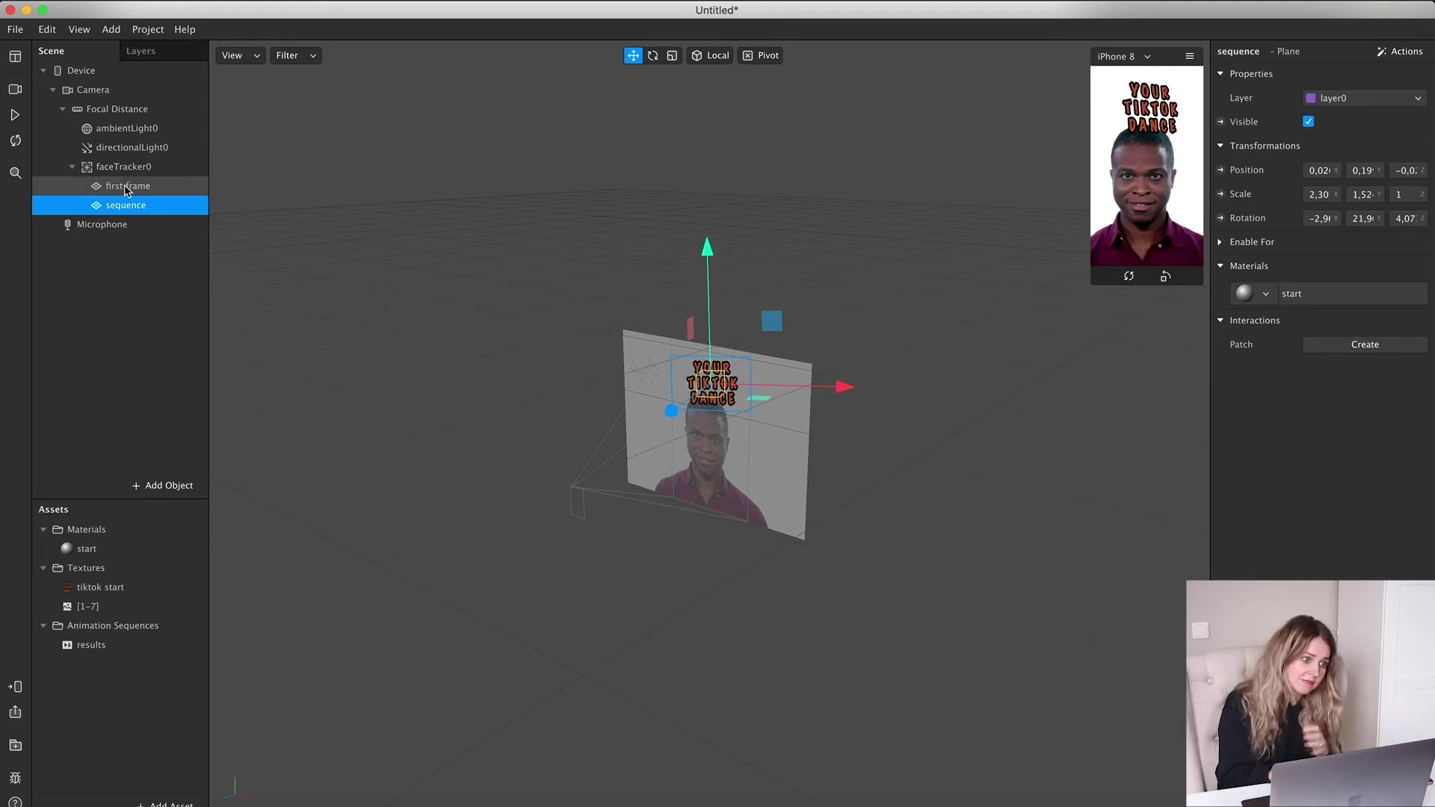
pyautogui.click(126, 188)
pyautogui.click(129, 207)
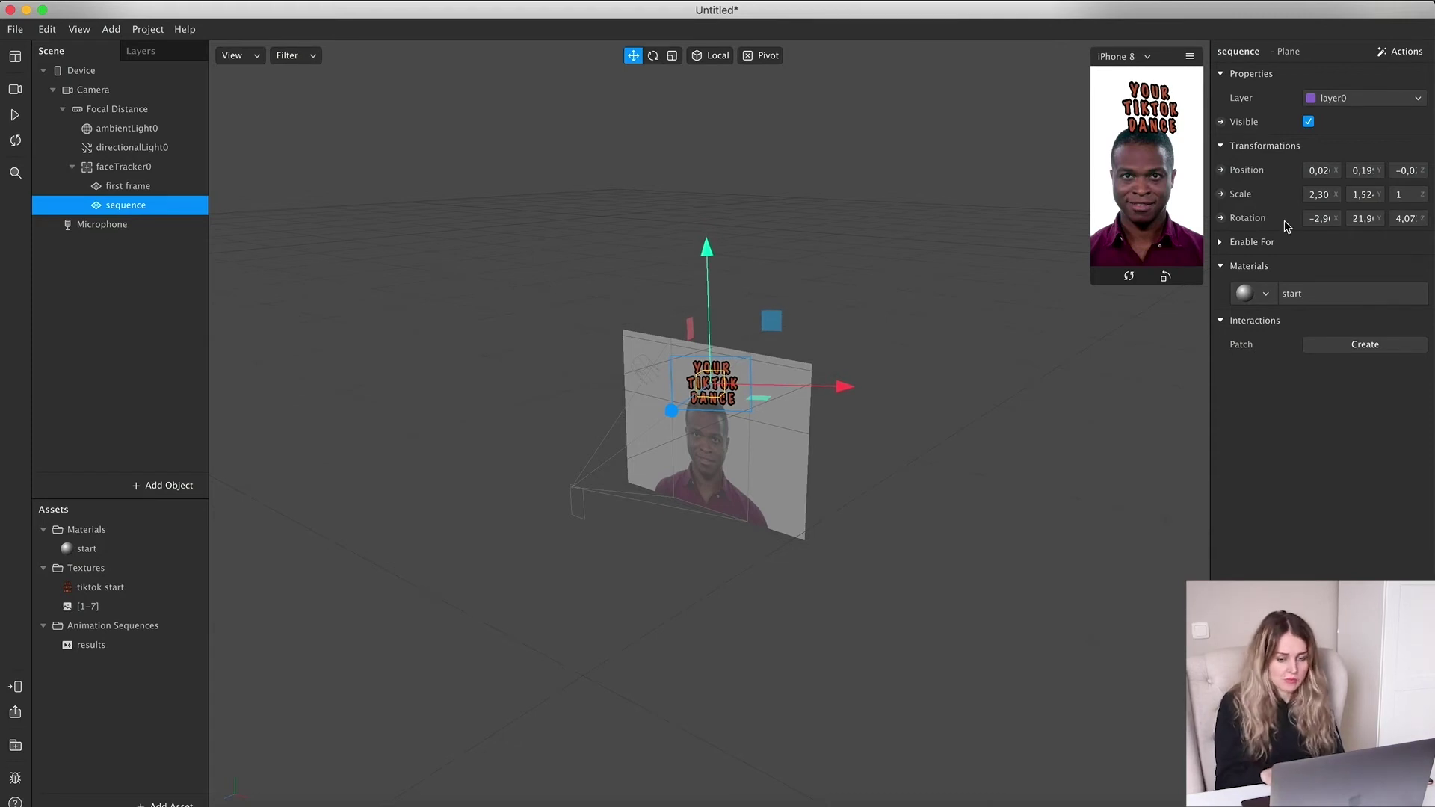
pyautogui.click(1266, 296)
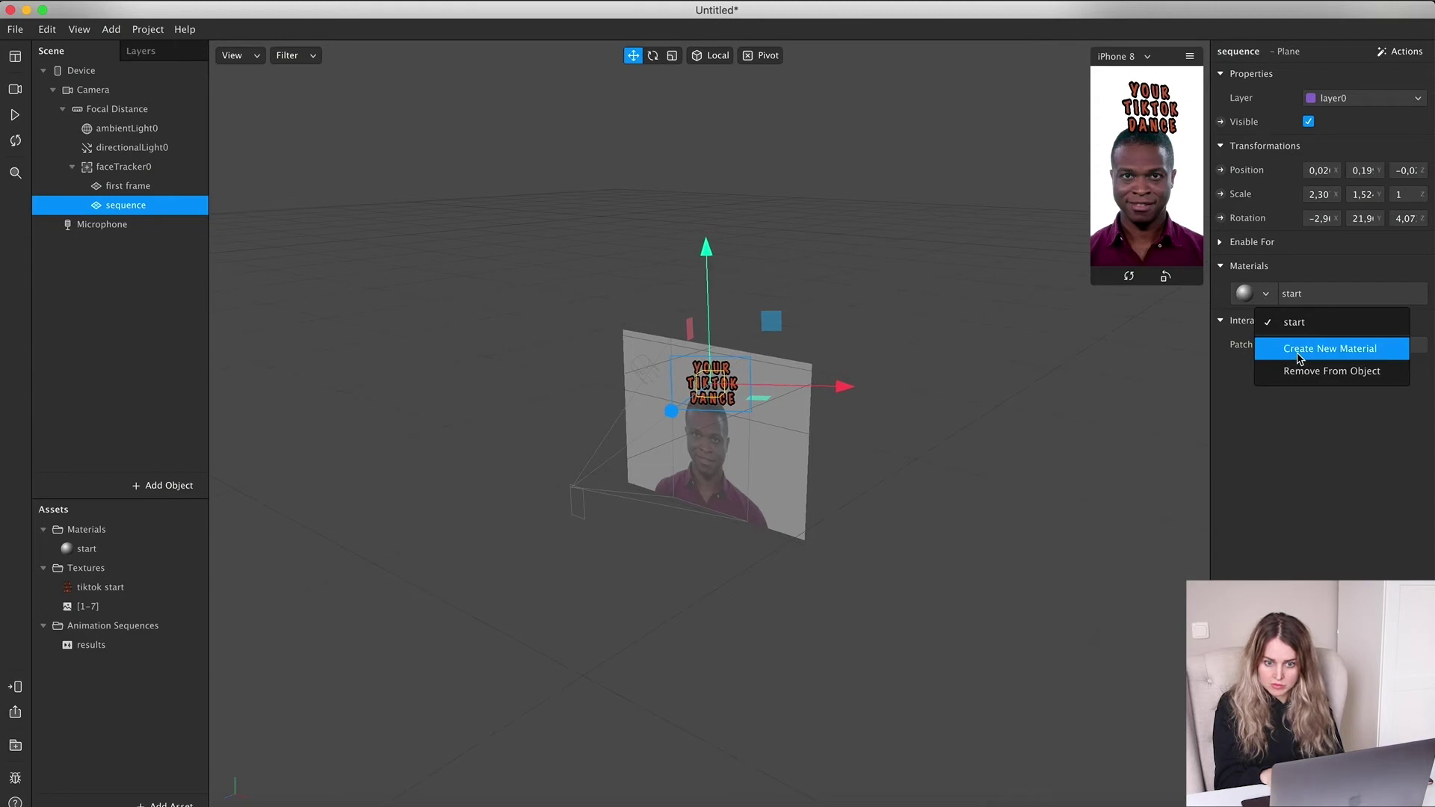
pyautogui.click(1323, 349)
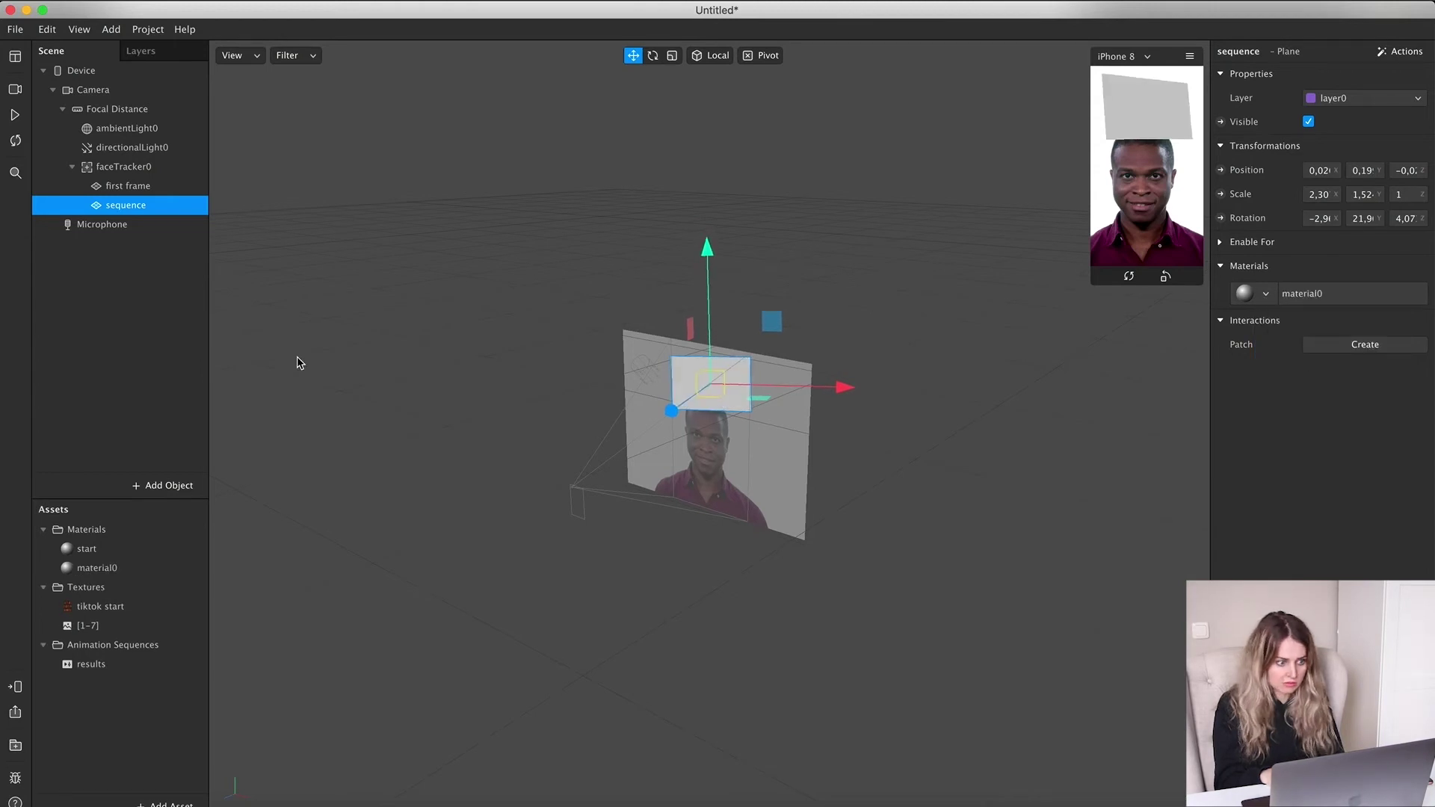
# Rename the sequence plane's new material as sequence material
pyautogui.rightClick(88, 572)
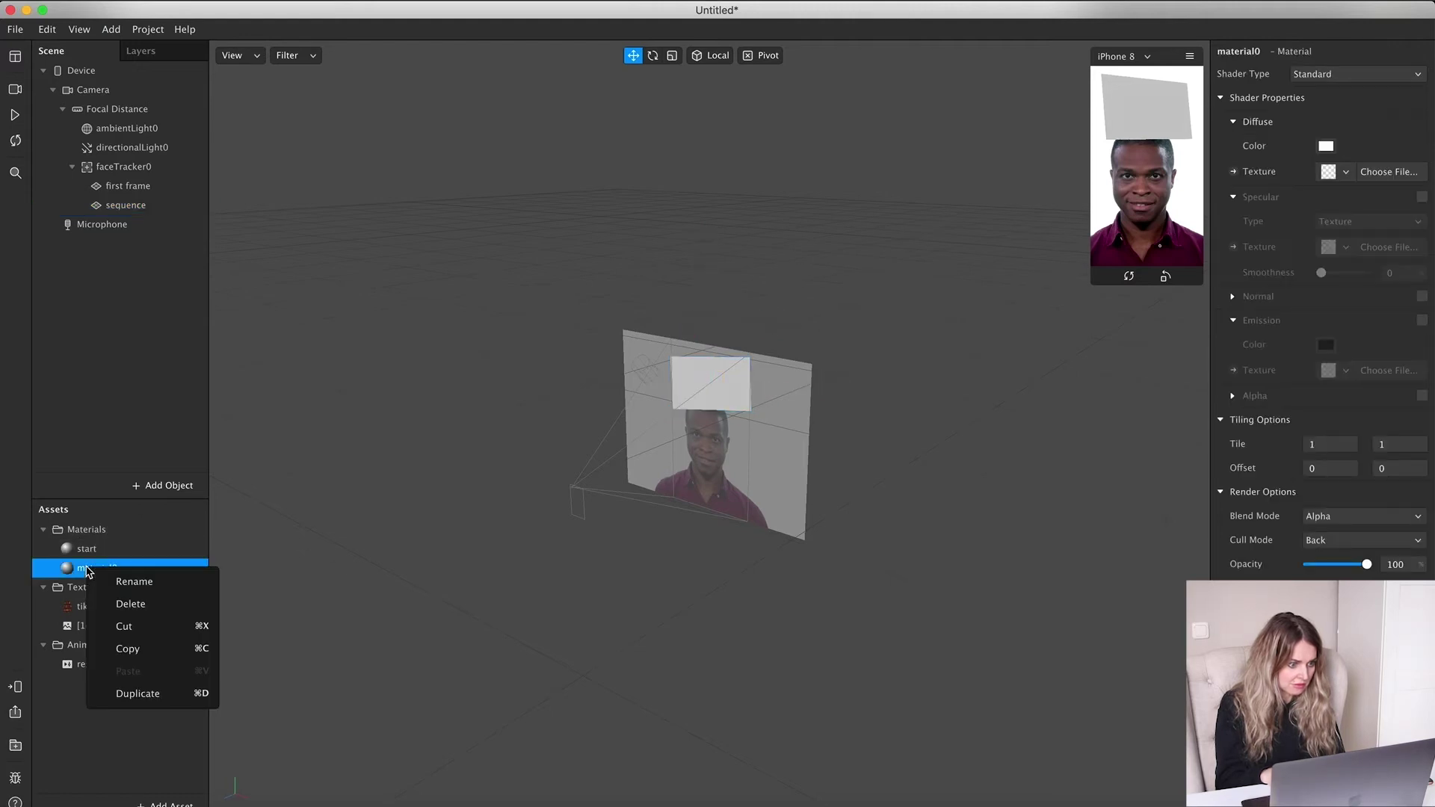
pyautogui.click(131, 589)
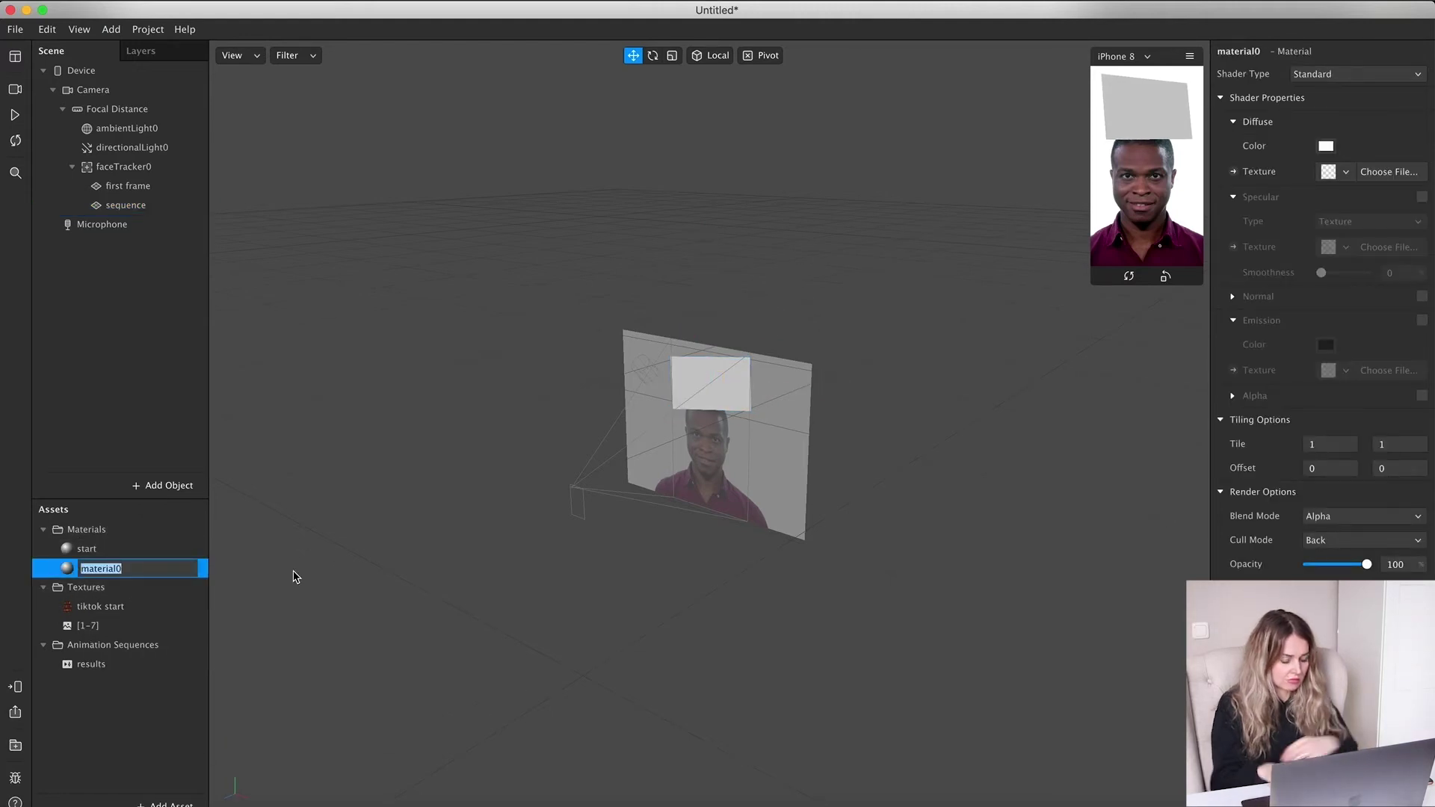
pyautogui.write('sequence mater')
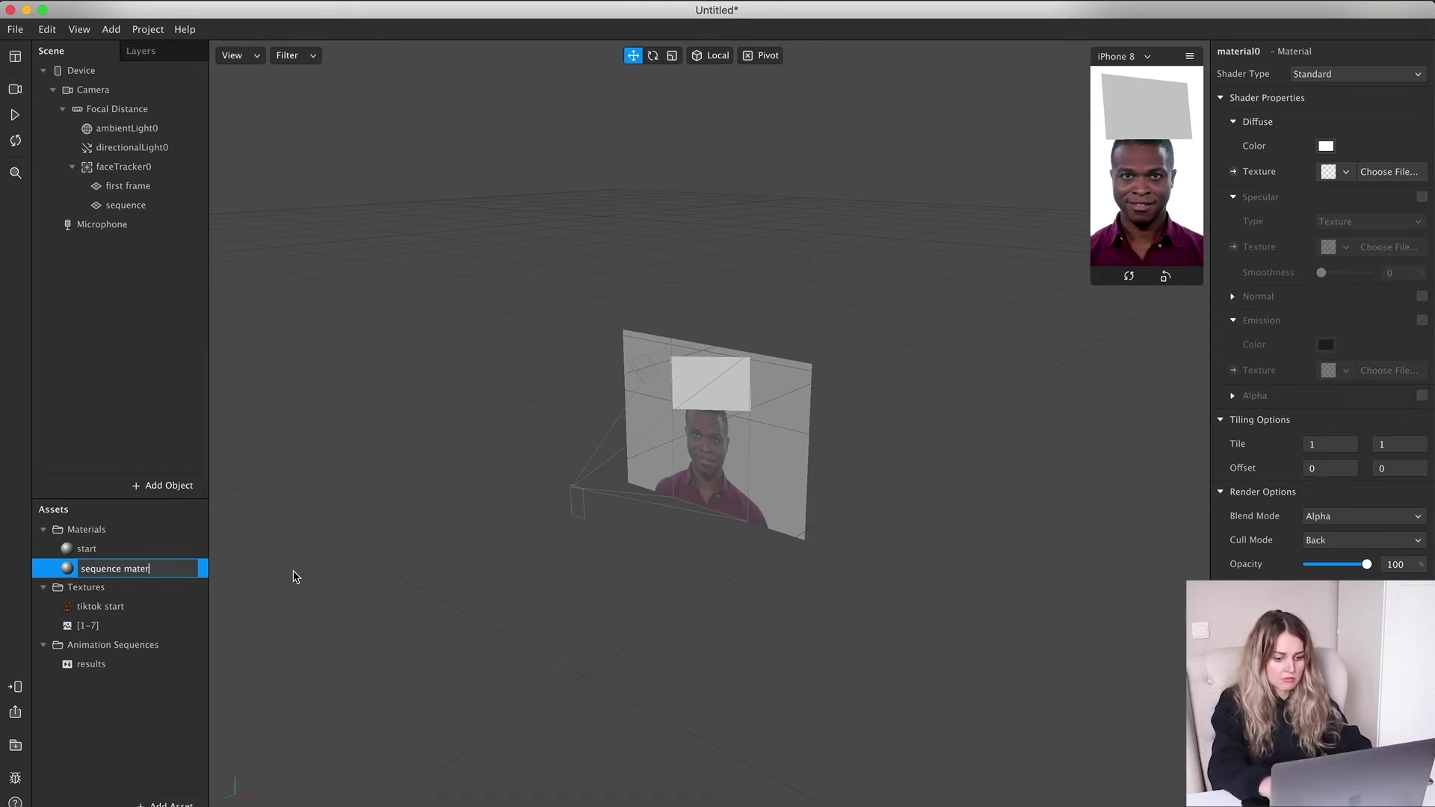
pyautogui.write('ial')
pyautogui.press('Return')
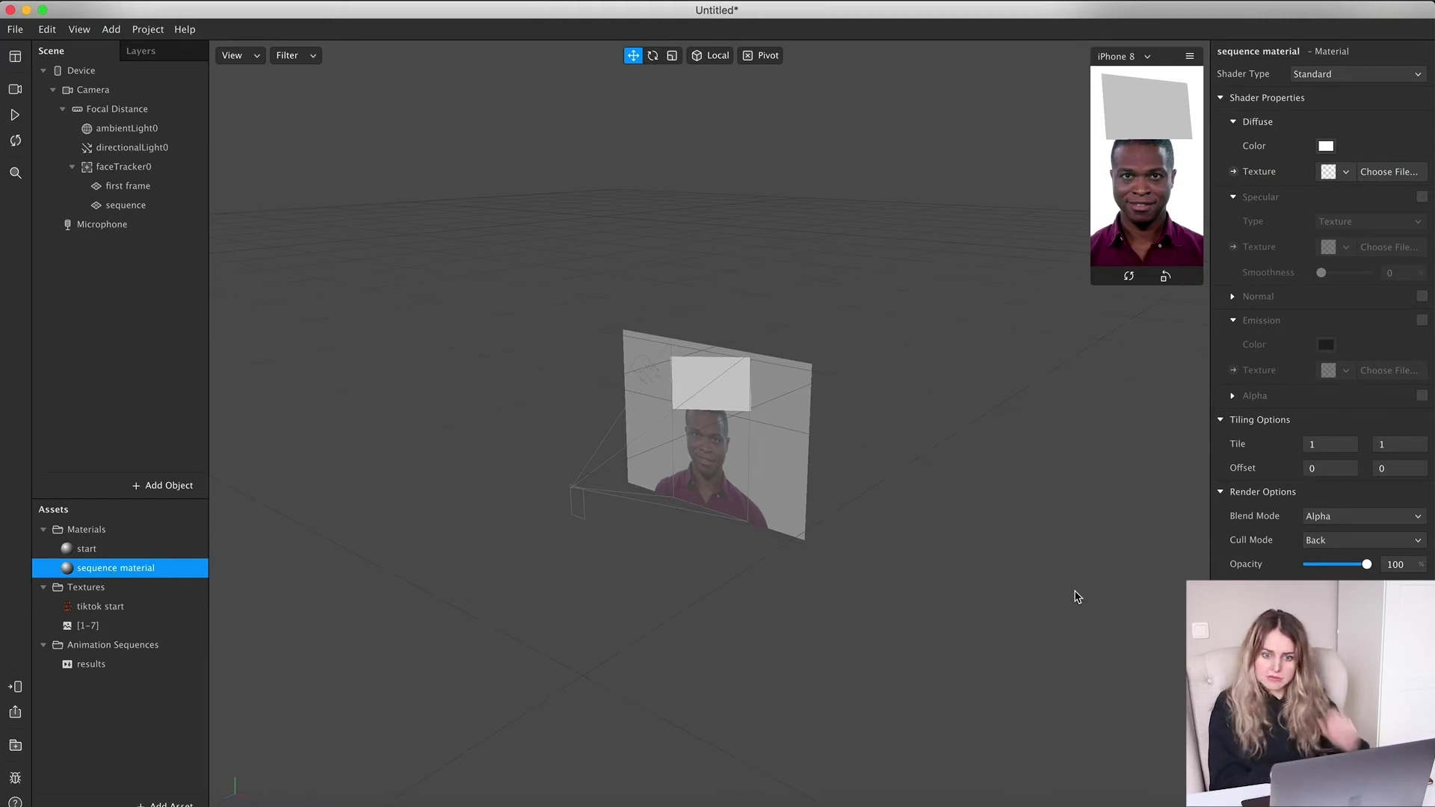
# Assign the results animation sequence as the diffuse texture of the sequence material
pyautogui.click(1347, 174)
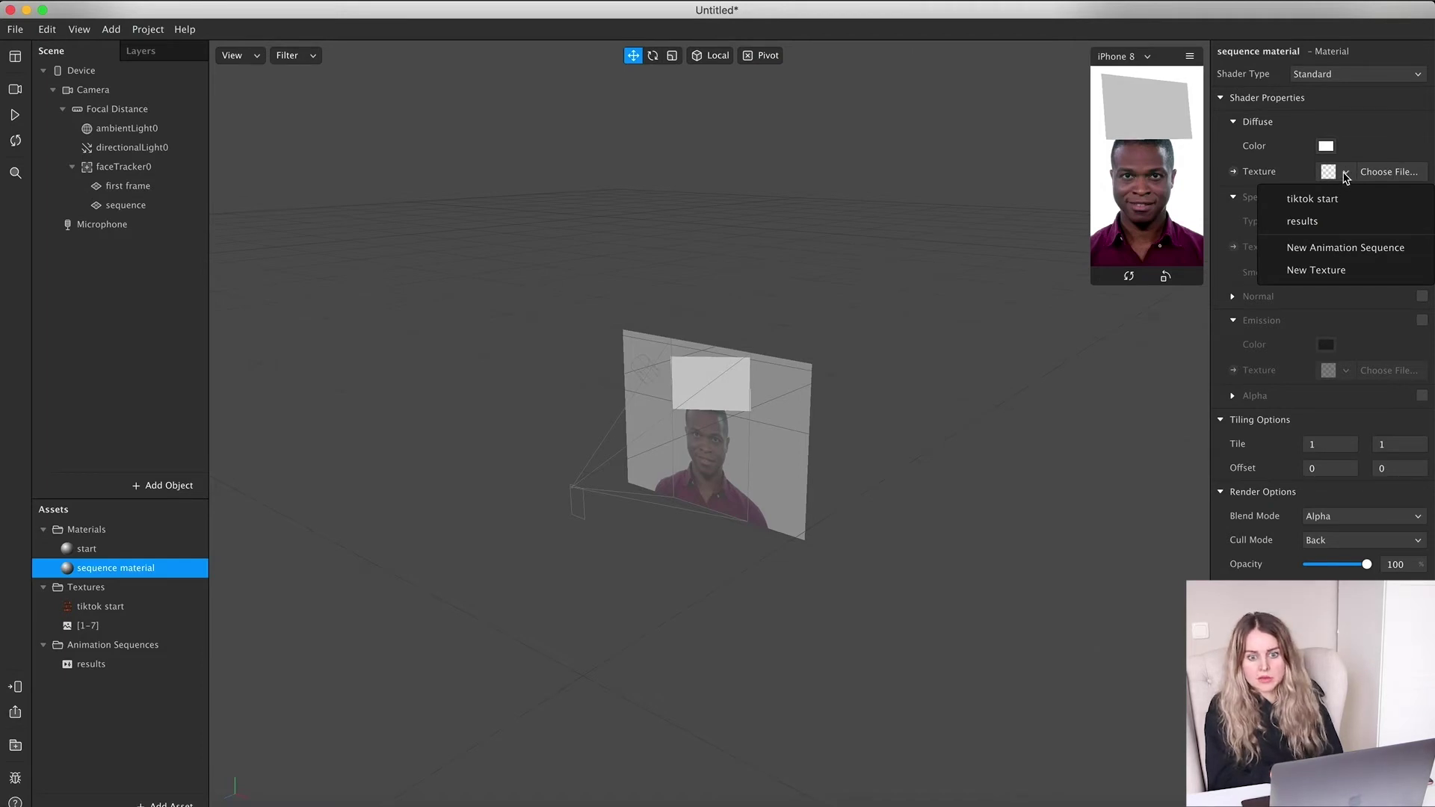
pyautogui.click(1373, 150)
pyautogui.click(1349, 175)
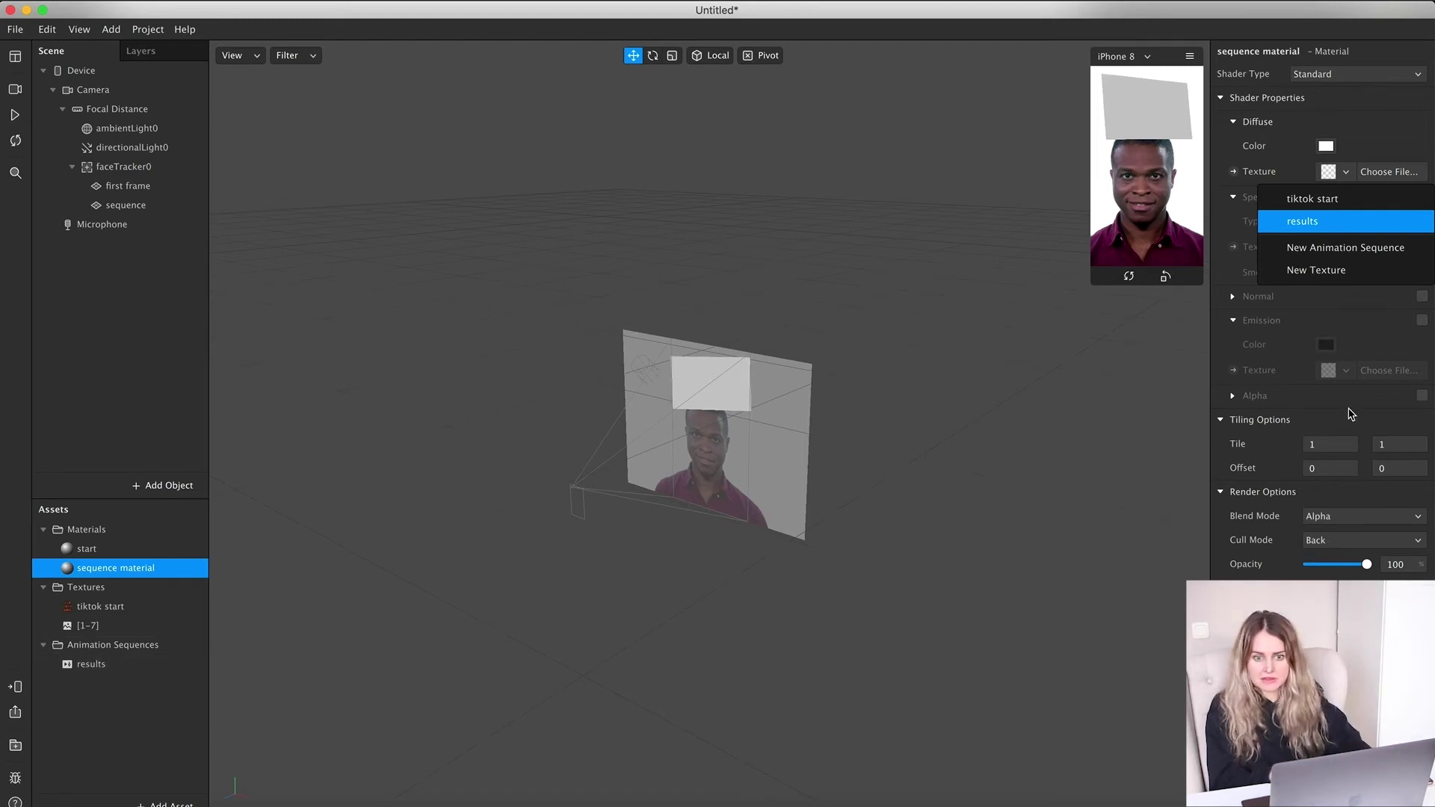
pyautogui.click(1304, 224)
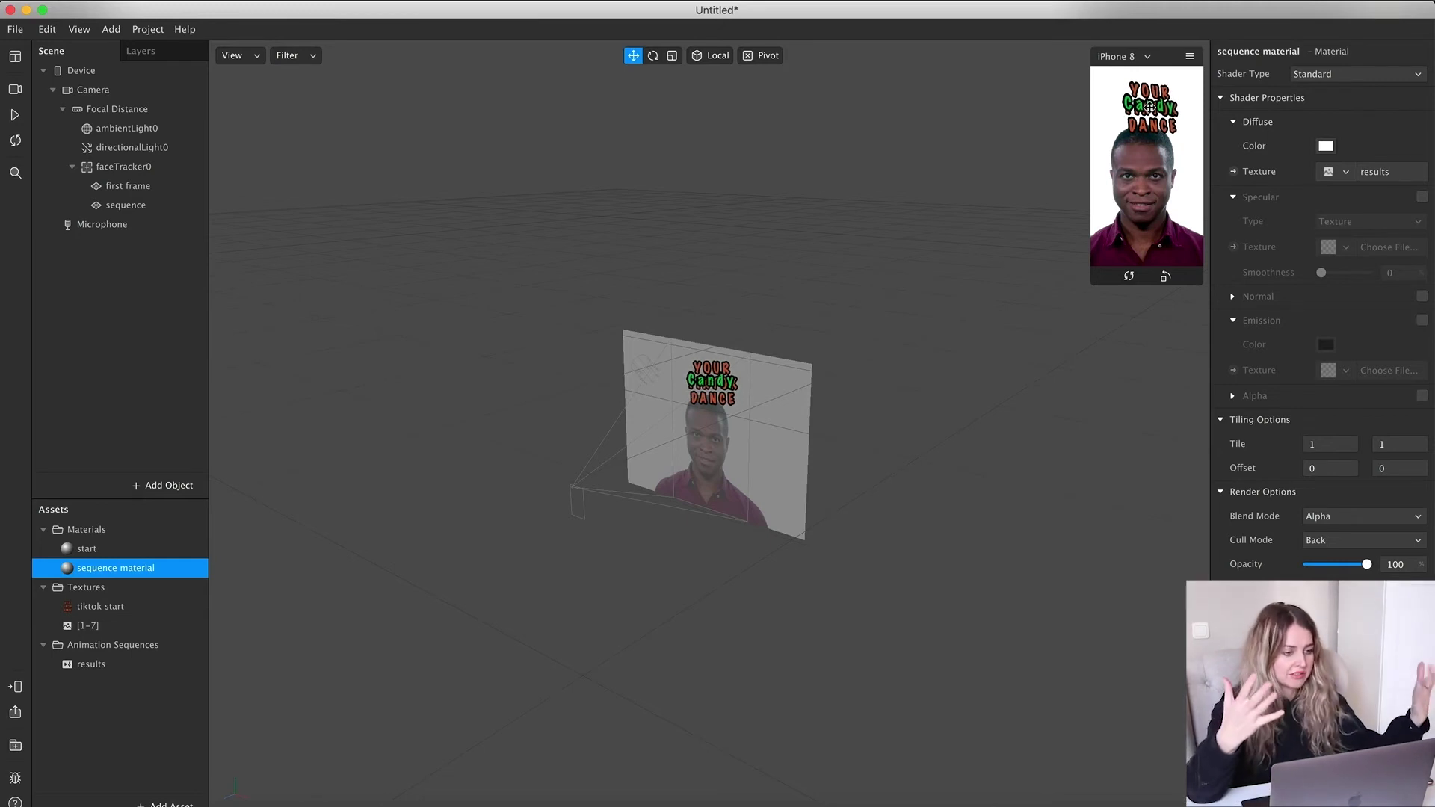
# Show the Patch Editor and enlarge its area beneath the viewport
pyautogui.click(78, 29)
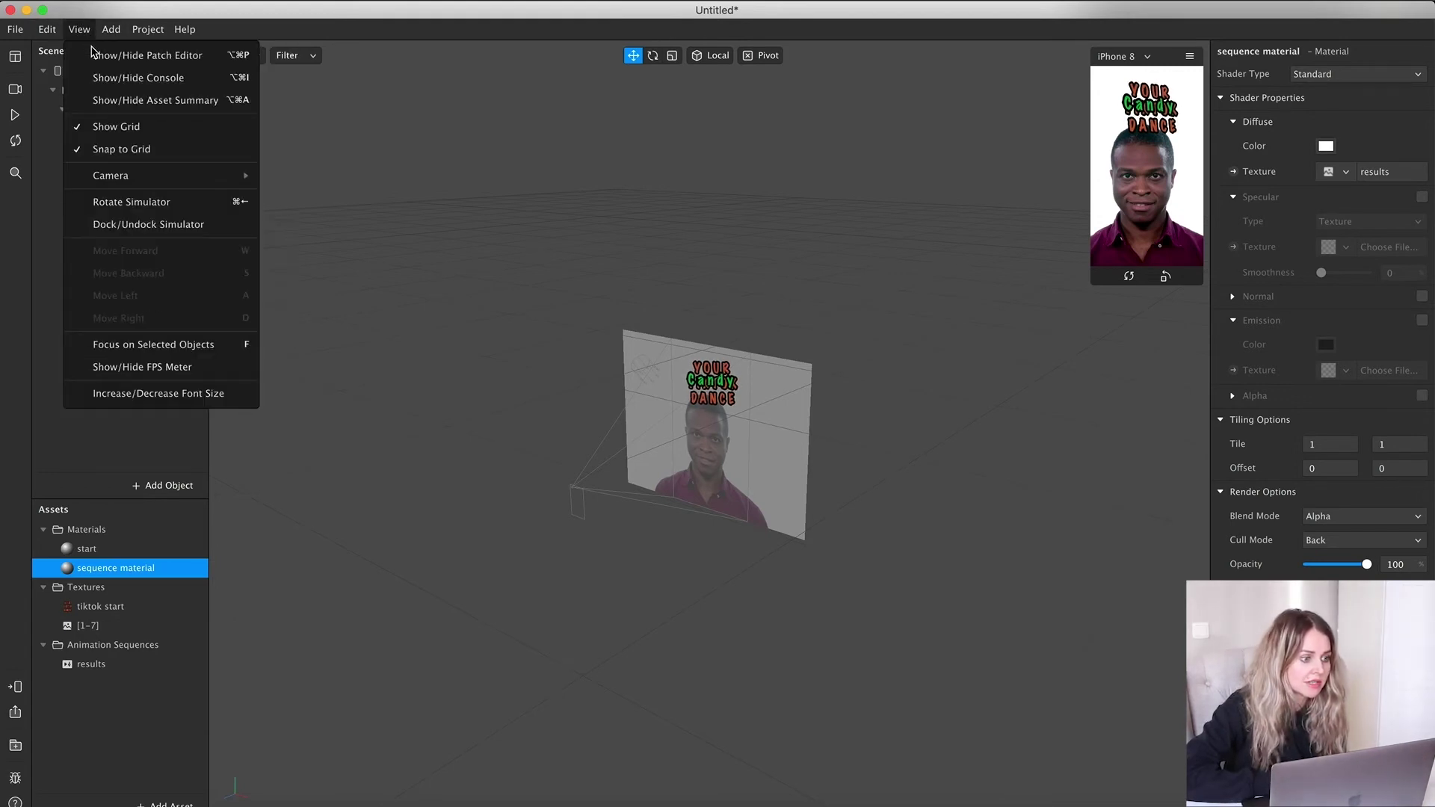
pyautogui.click(96, 56)
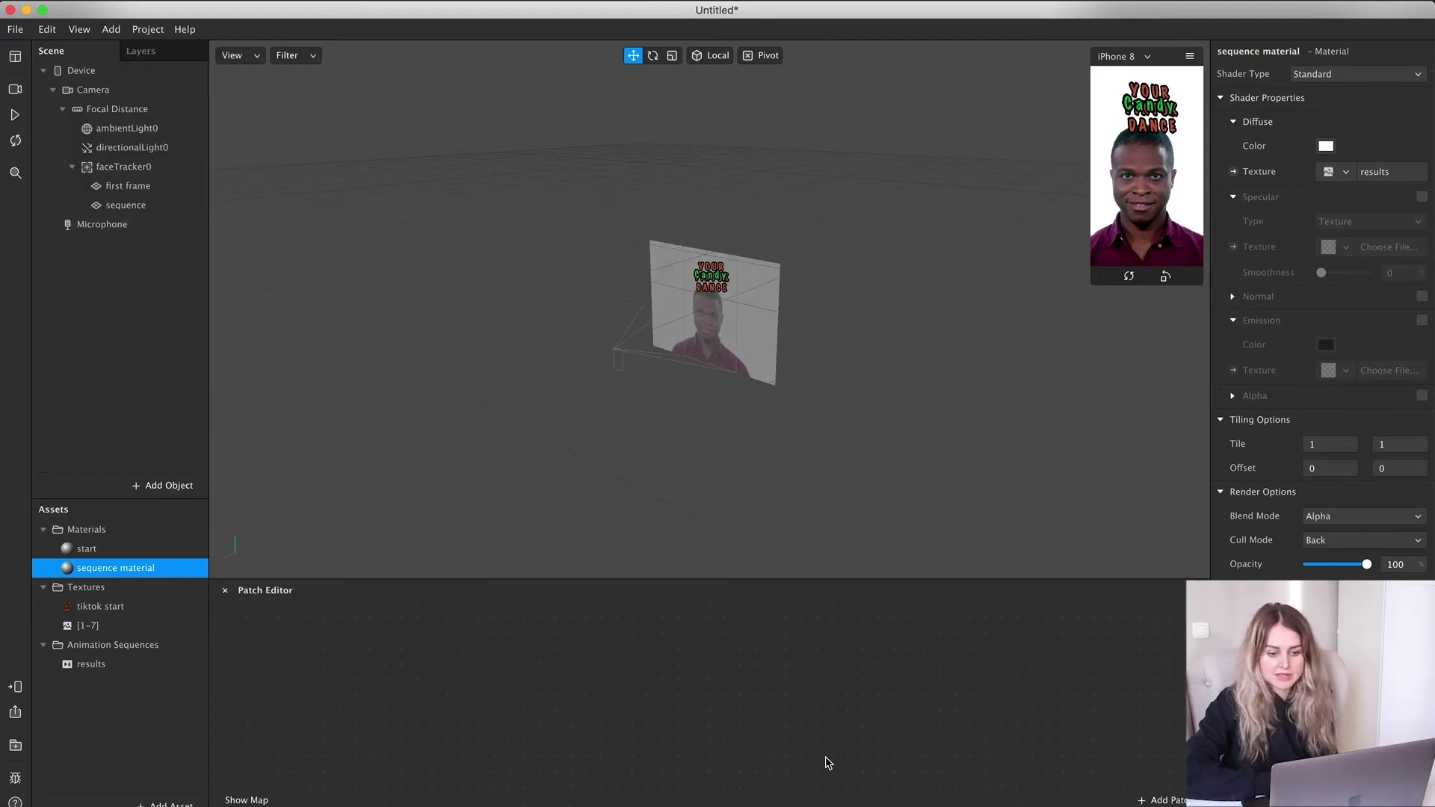
pyautogui.moveTo(750, 579); pyautogui.dragTo(762, 439)
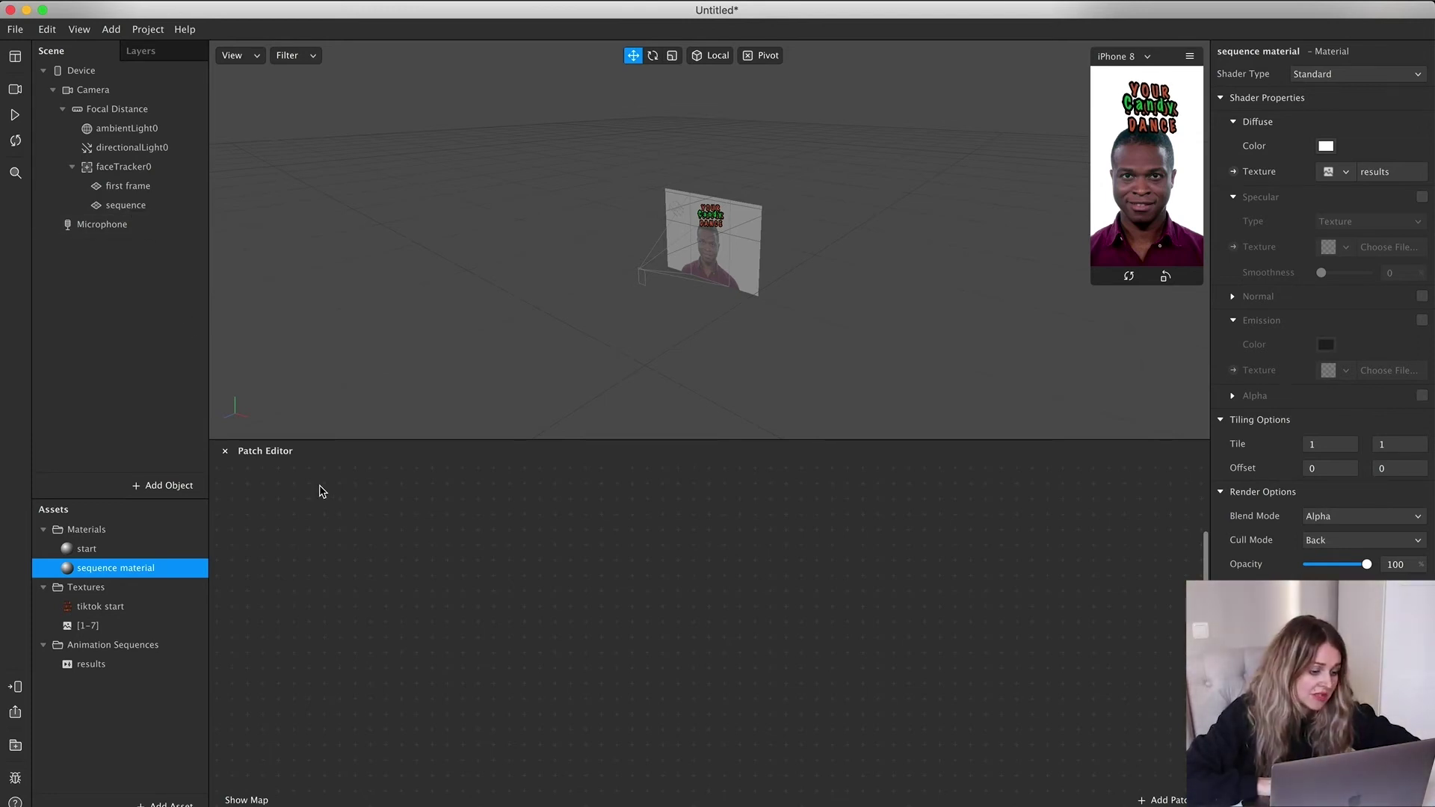
# Add a Screen Tap patch and place it near the upper-left of the patch graph
pyautogui.rightClick(351, 576)
pyautogui.write('screen')
pyautogui.click(108, 312)
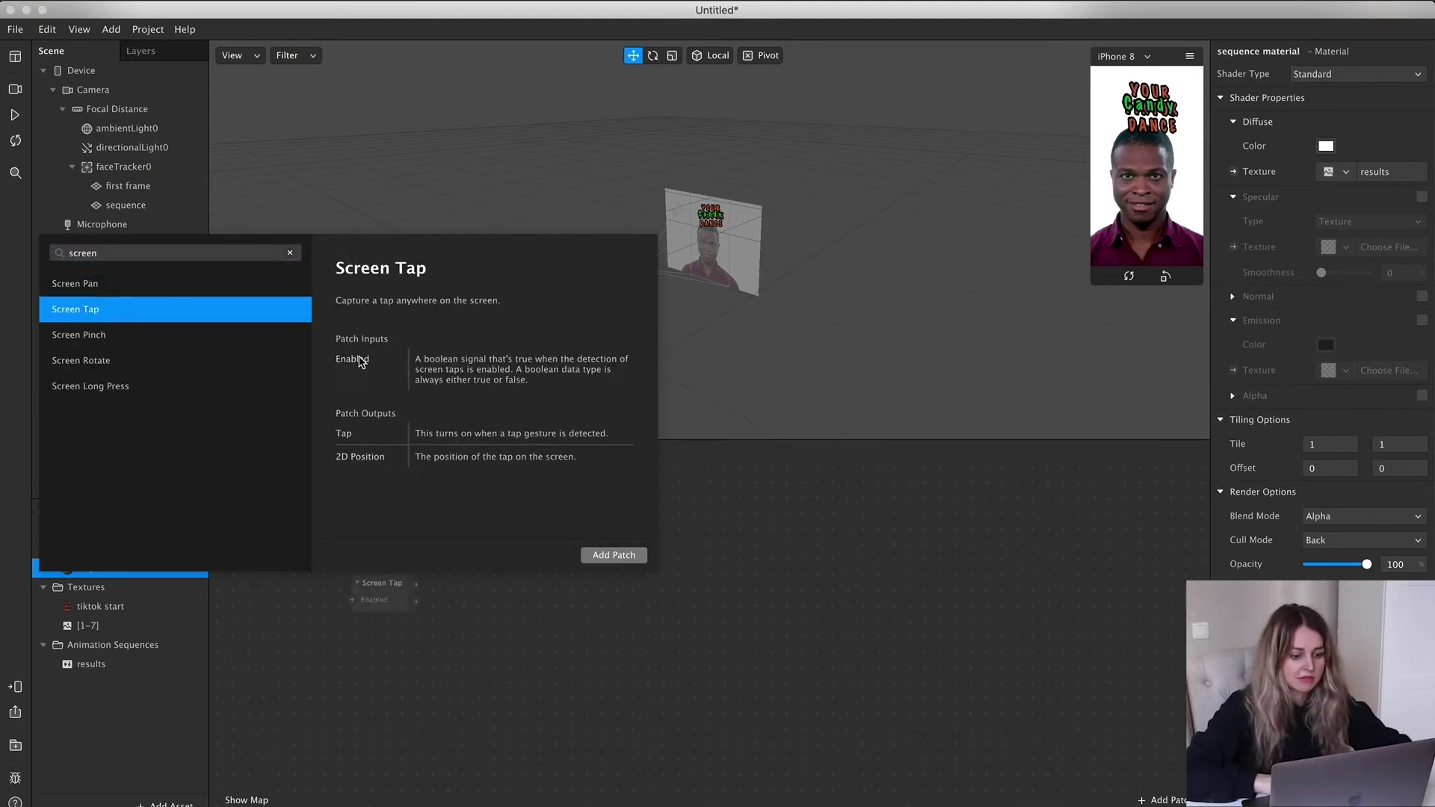
pyautogui.click(630, 559)
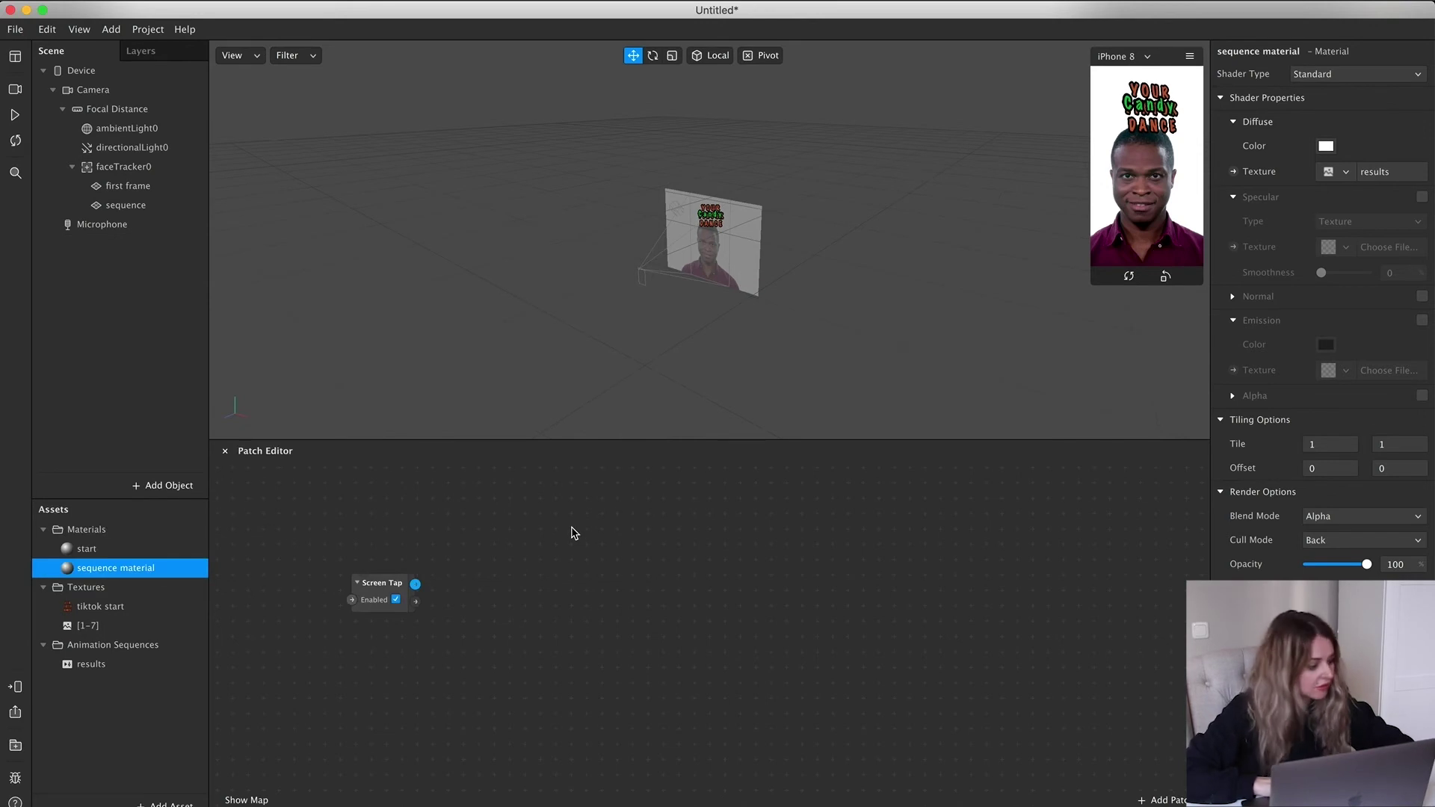
pyautogui.moveTo(408, 583); pyautogui.dragTo(372, 545)
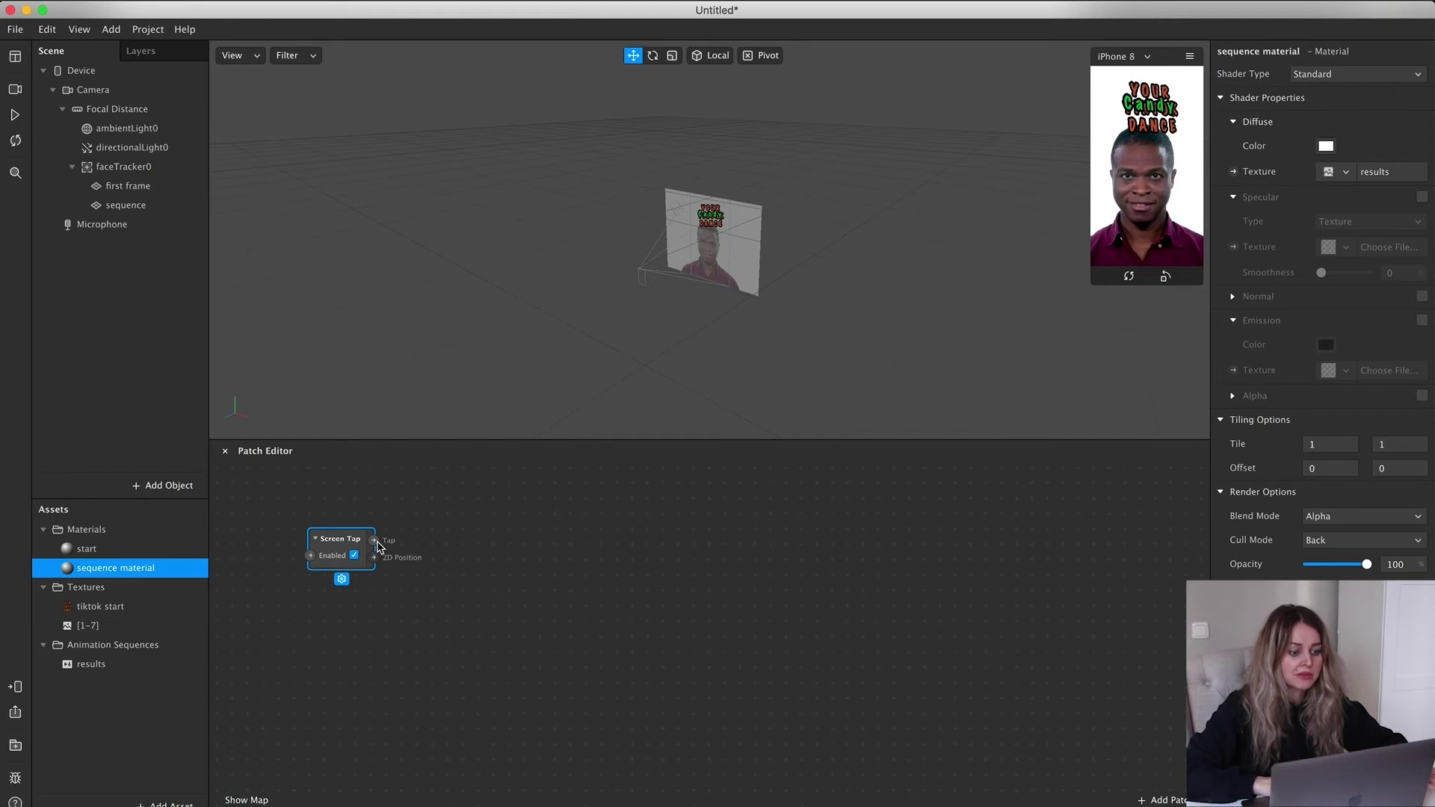
# Add a Switch patch with its Flip input fed by the Screen Tap's Tap output
pyautogui.moveTo(373, 541); pyautogui.dragTo(471, 497)
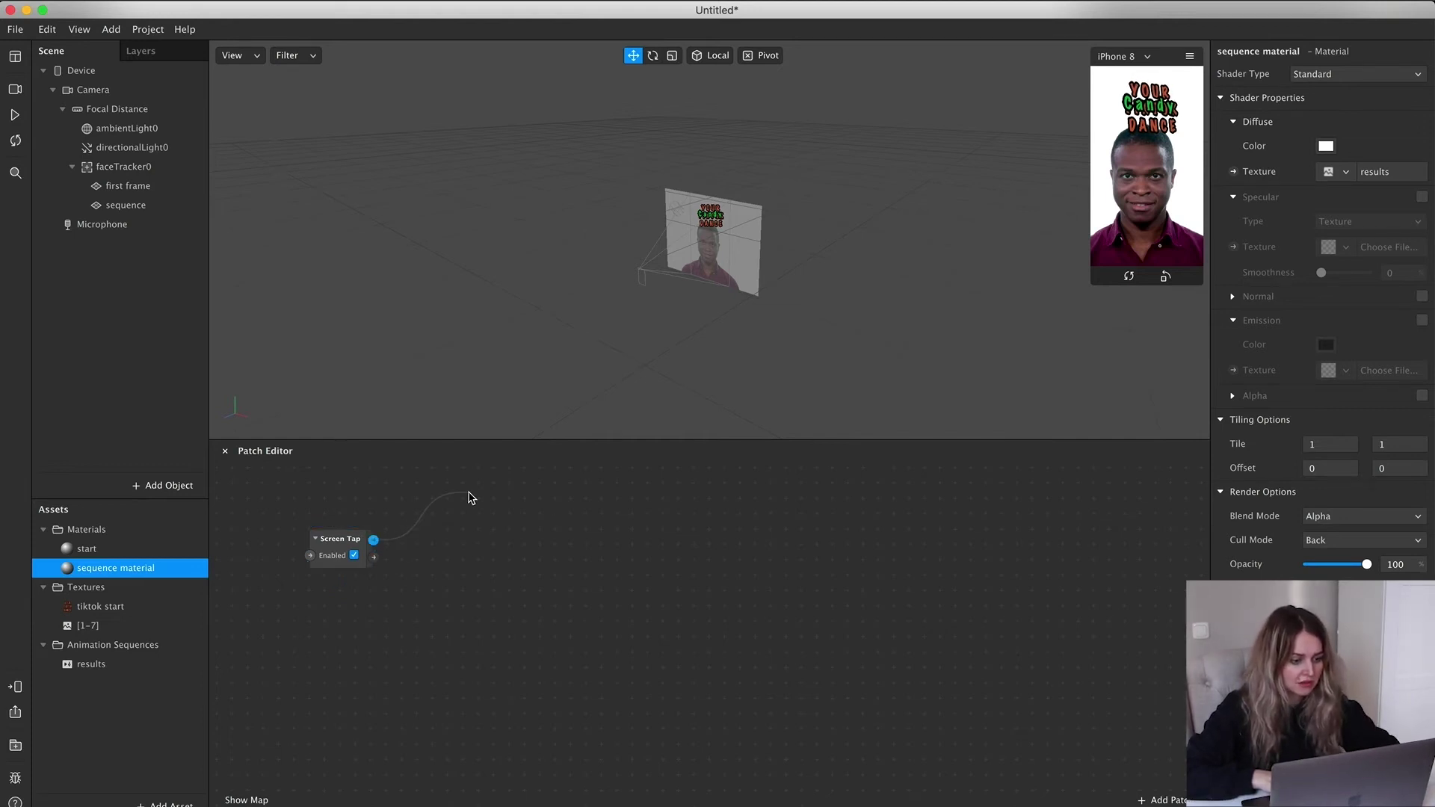
pyautogui.moveTo(470, 497); pyautogui.dragTo(469, 499)
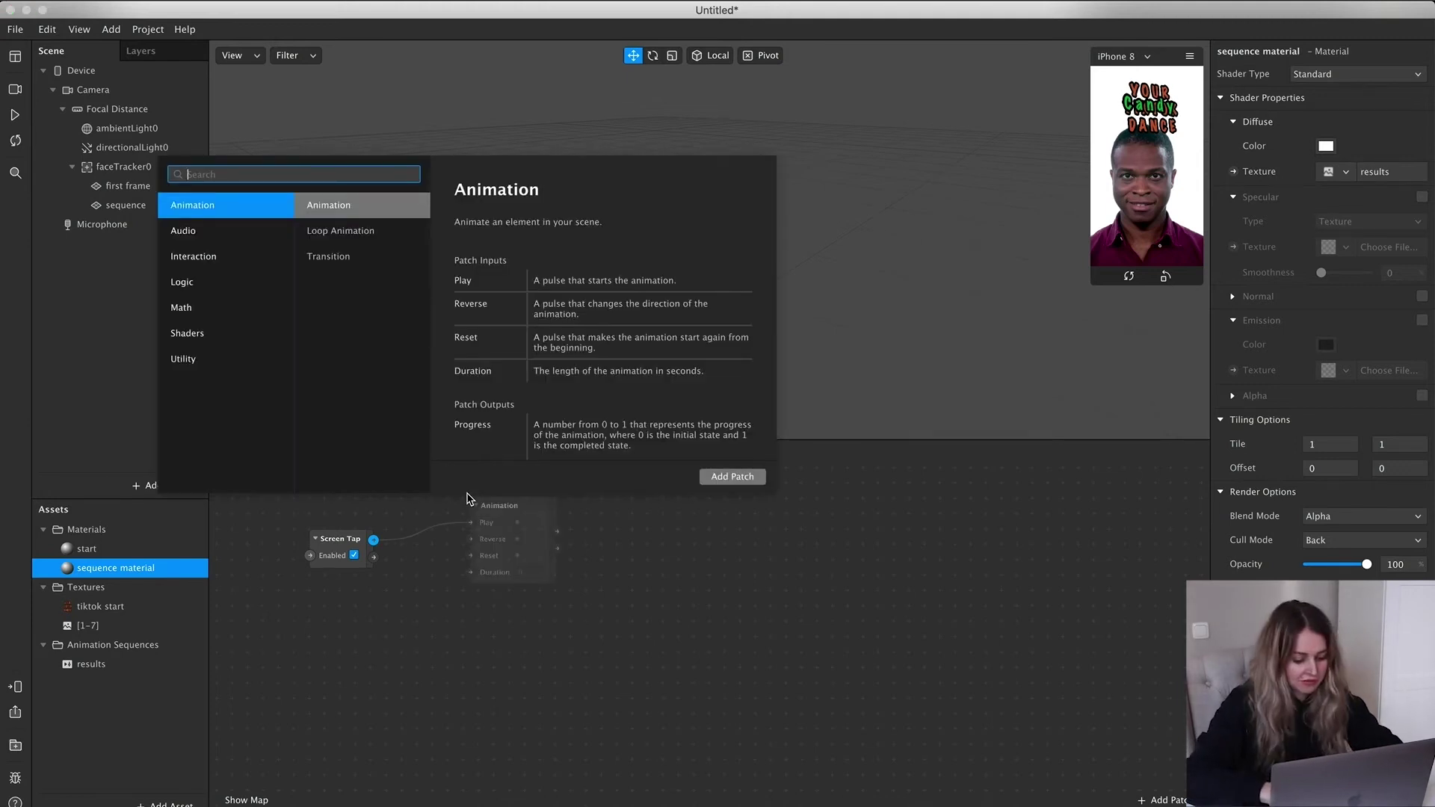
pyautogui.write('switch')
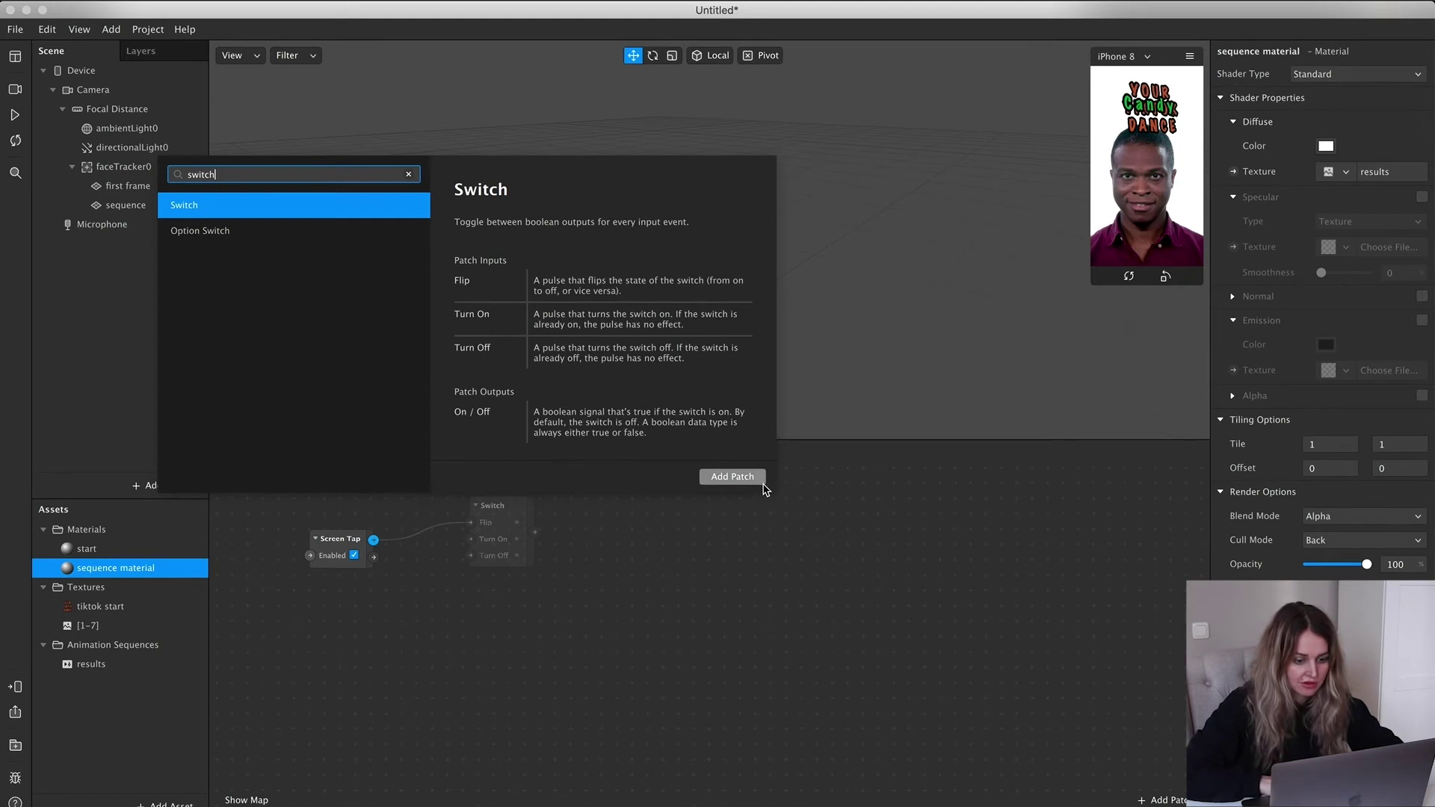
pyautogui.click(732, 476)
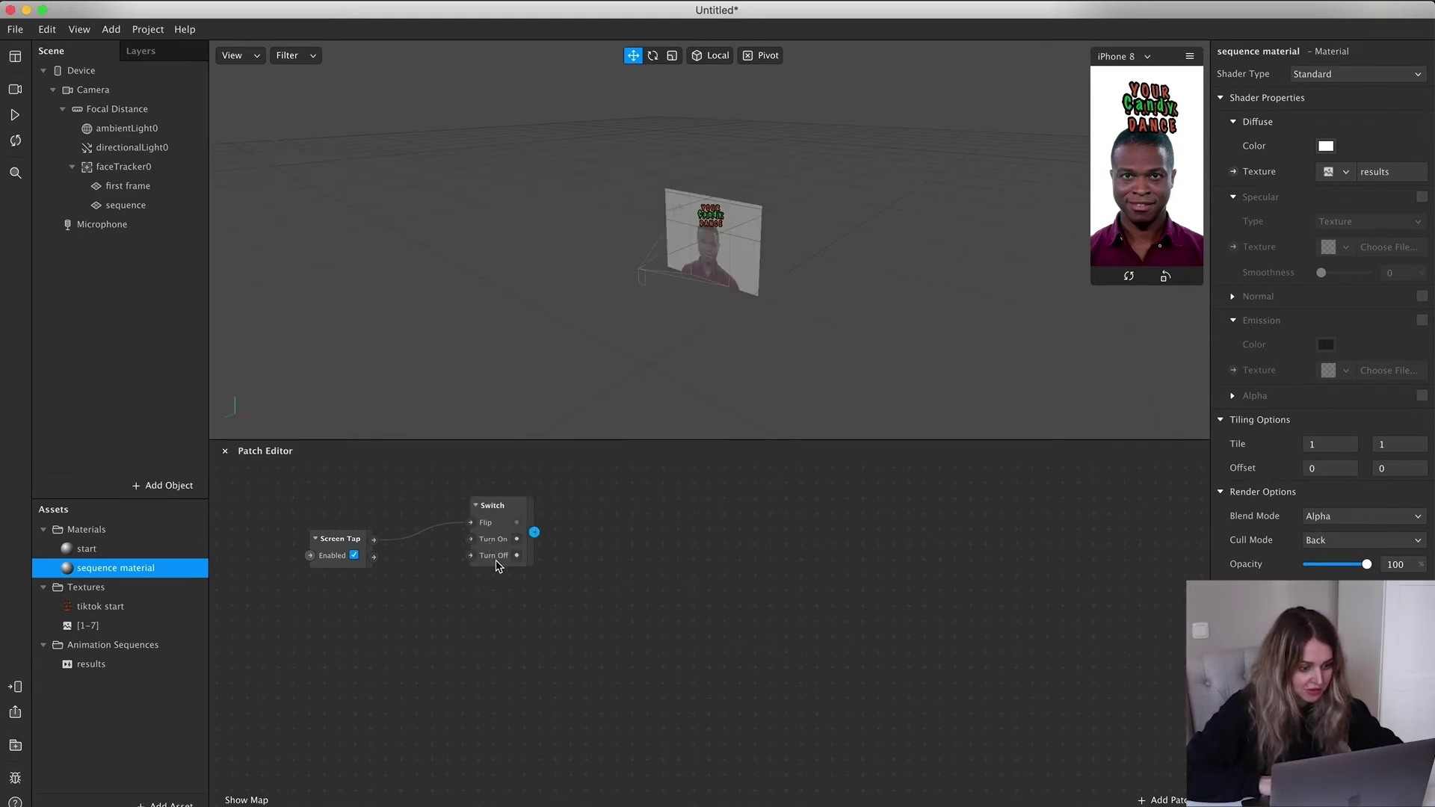
# Read the patch info describing the Switch patch's inputs
pyautogui.click(508, 511)
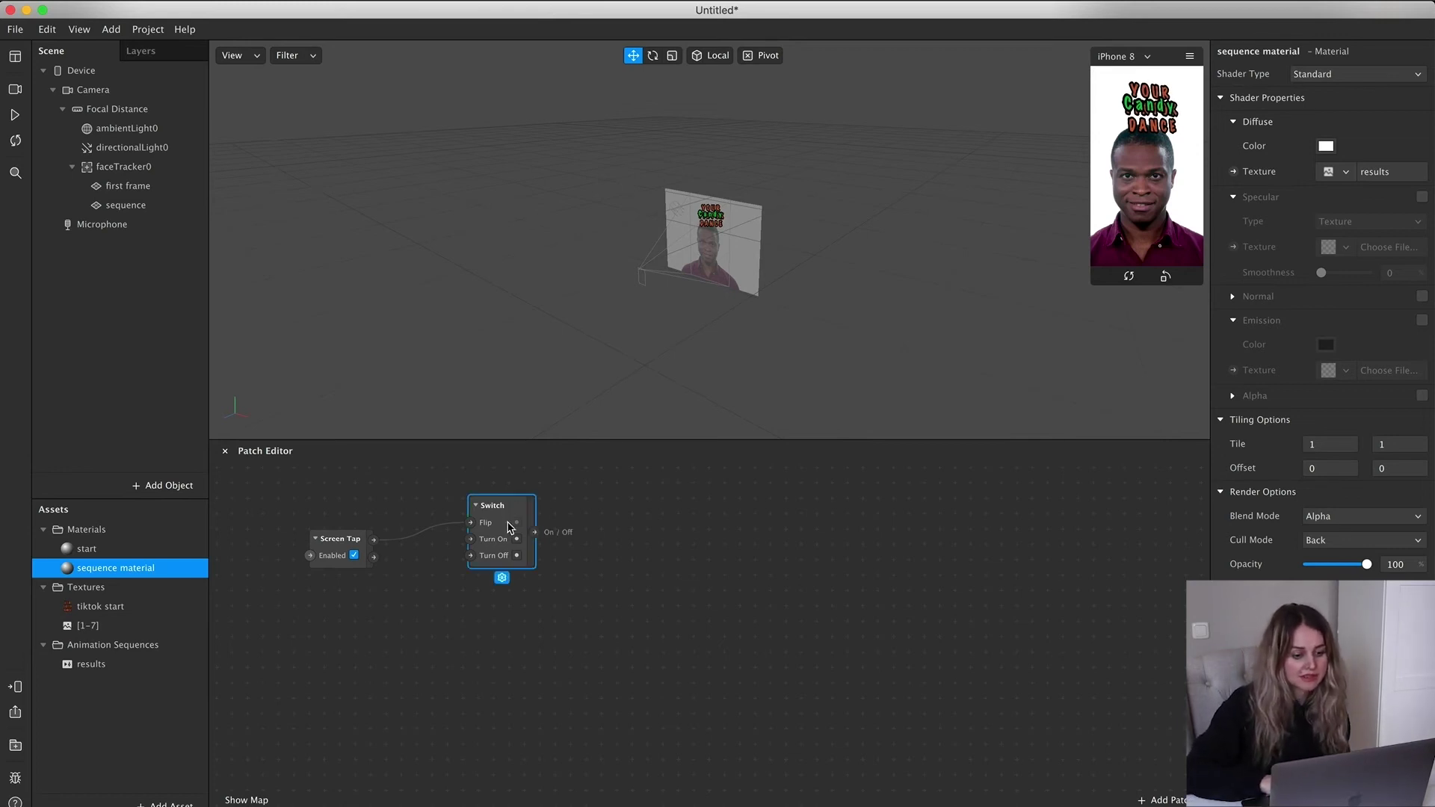
pyautogui.rightClick(508, 521)
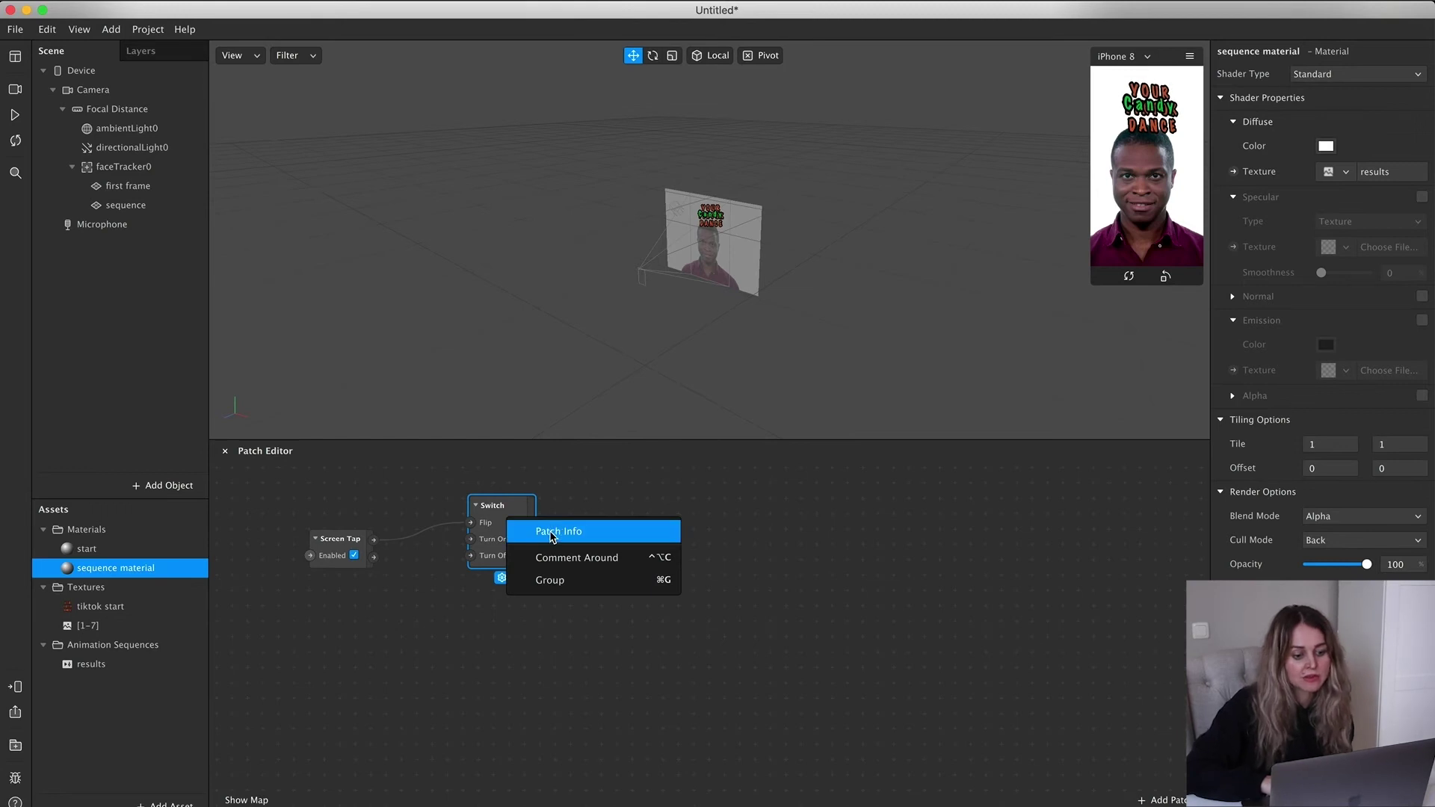
pyautogui.rightClick(515, 511)
pyautogui.rightClick(515, 512)
pyautogui.click(554, 523)
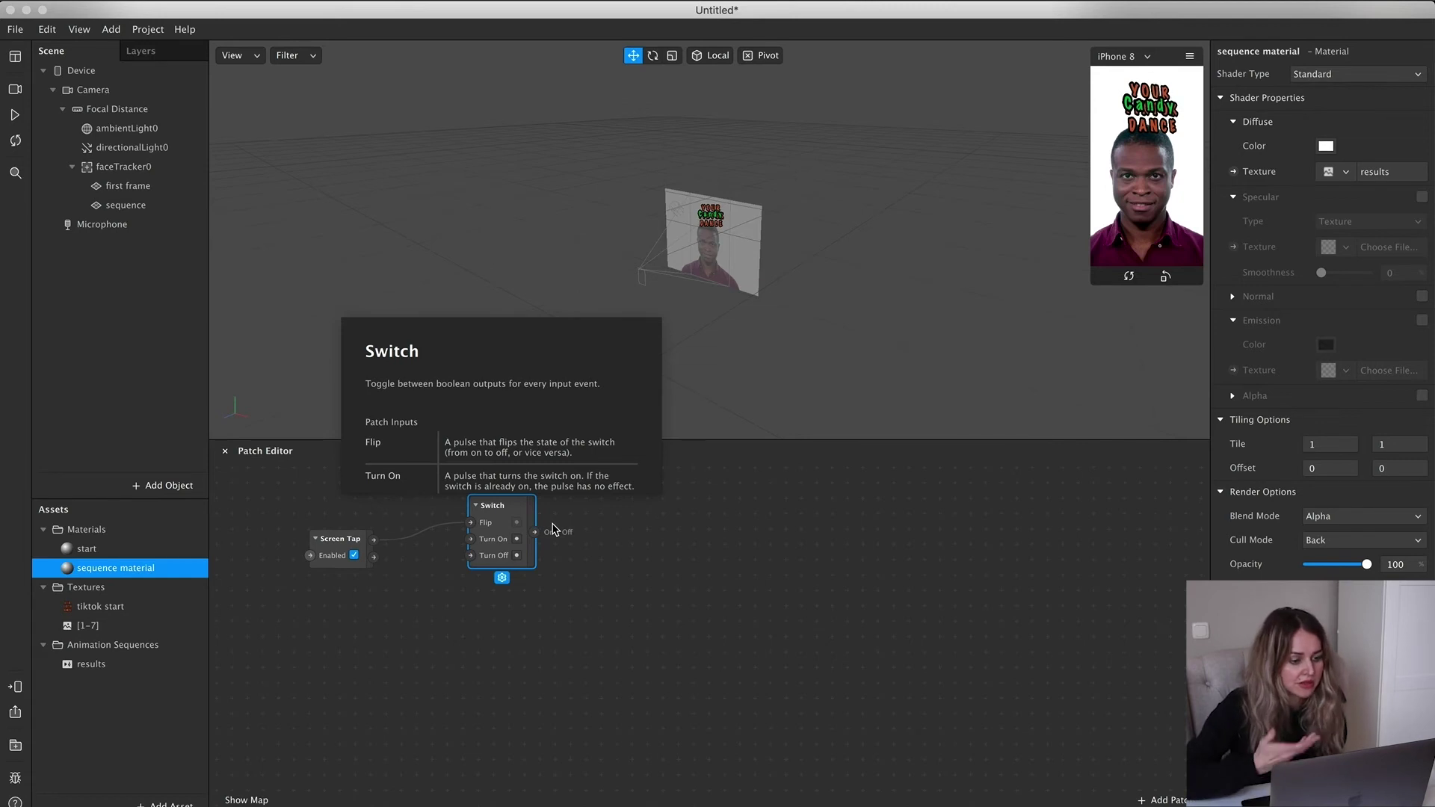
# Route the Switch output through a Not patch into the first frame plane's Visible property
pyautogui.click(599, 545)
pyautogui.click(527, 514)
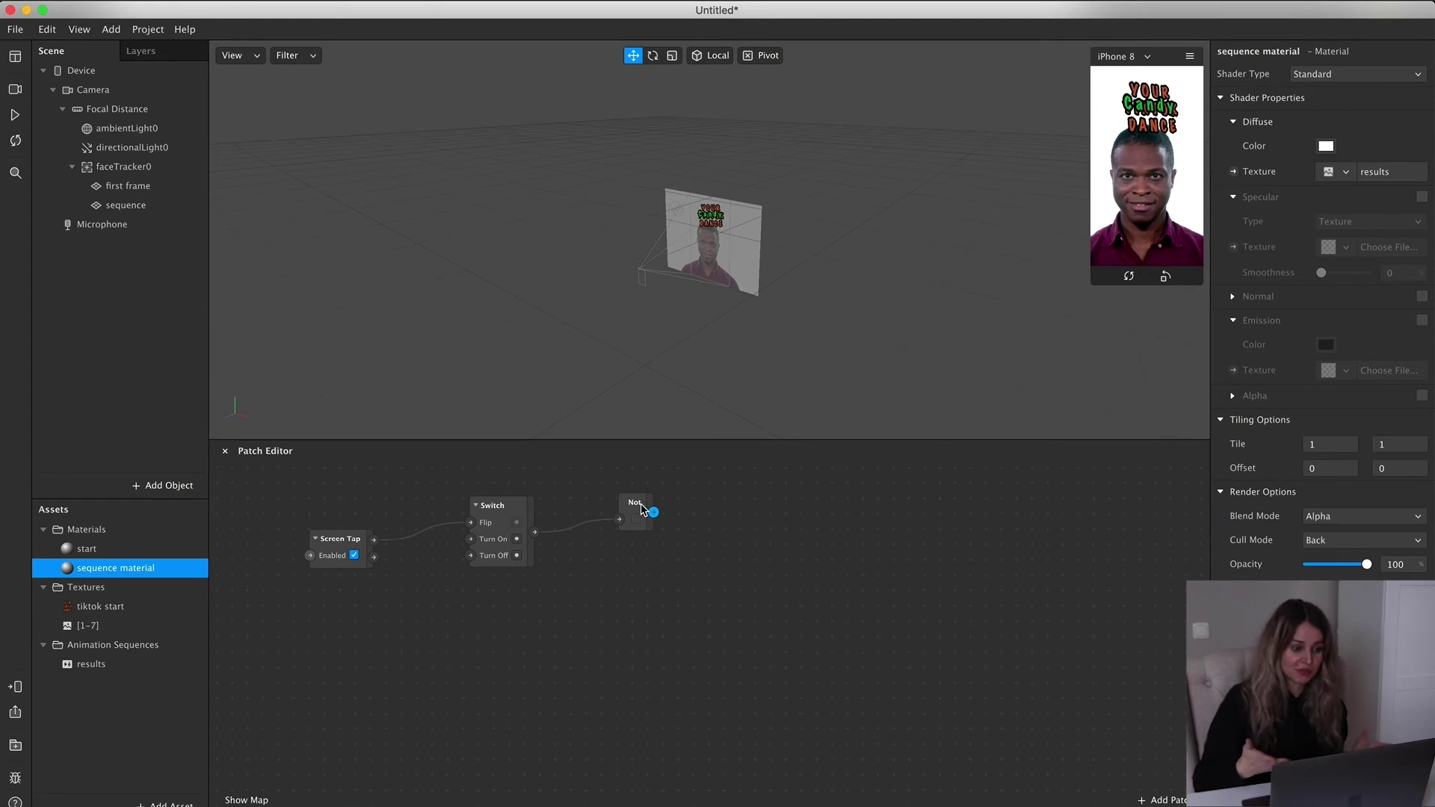
pyautogui.click(144, 188)
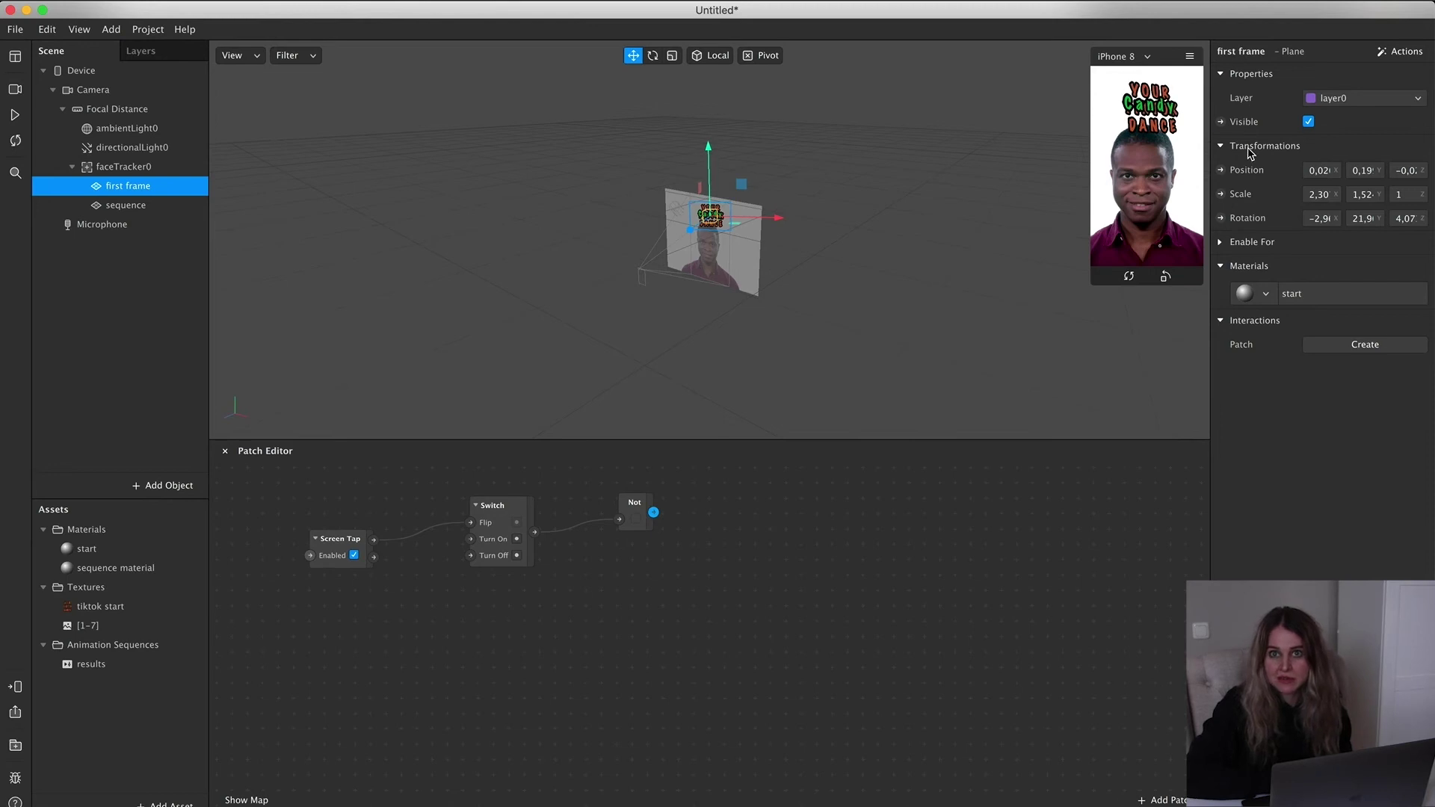
pyautogui.click(1221, 122)
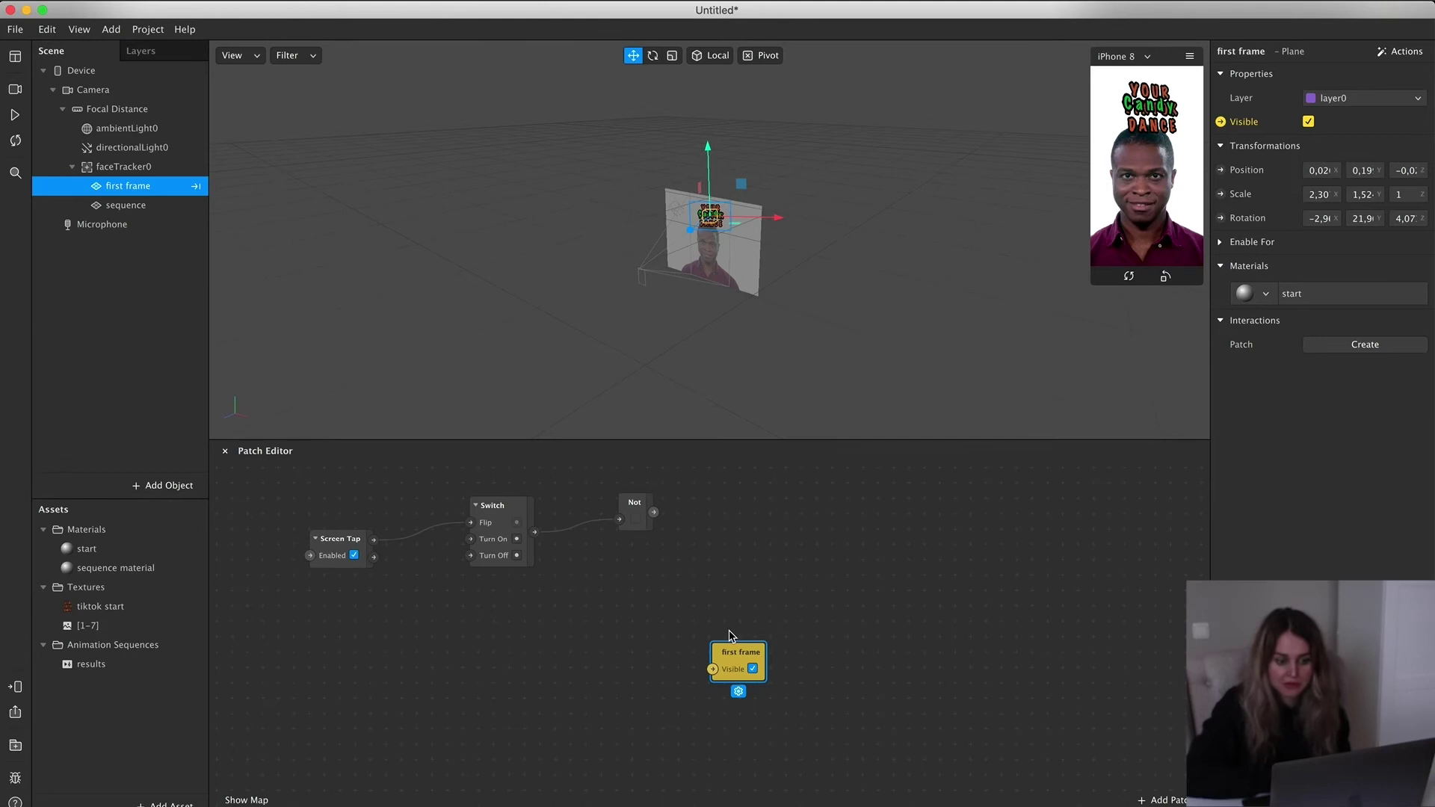
pyautogui.moveTo(732, 654); pyautogui.dragTo(760, 510)
pyautogui.moveTo(654, 512); pyautogui.dragTo(744, 529)
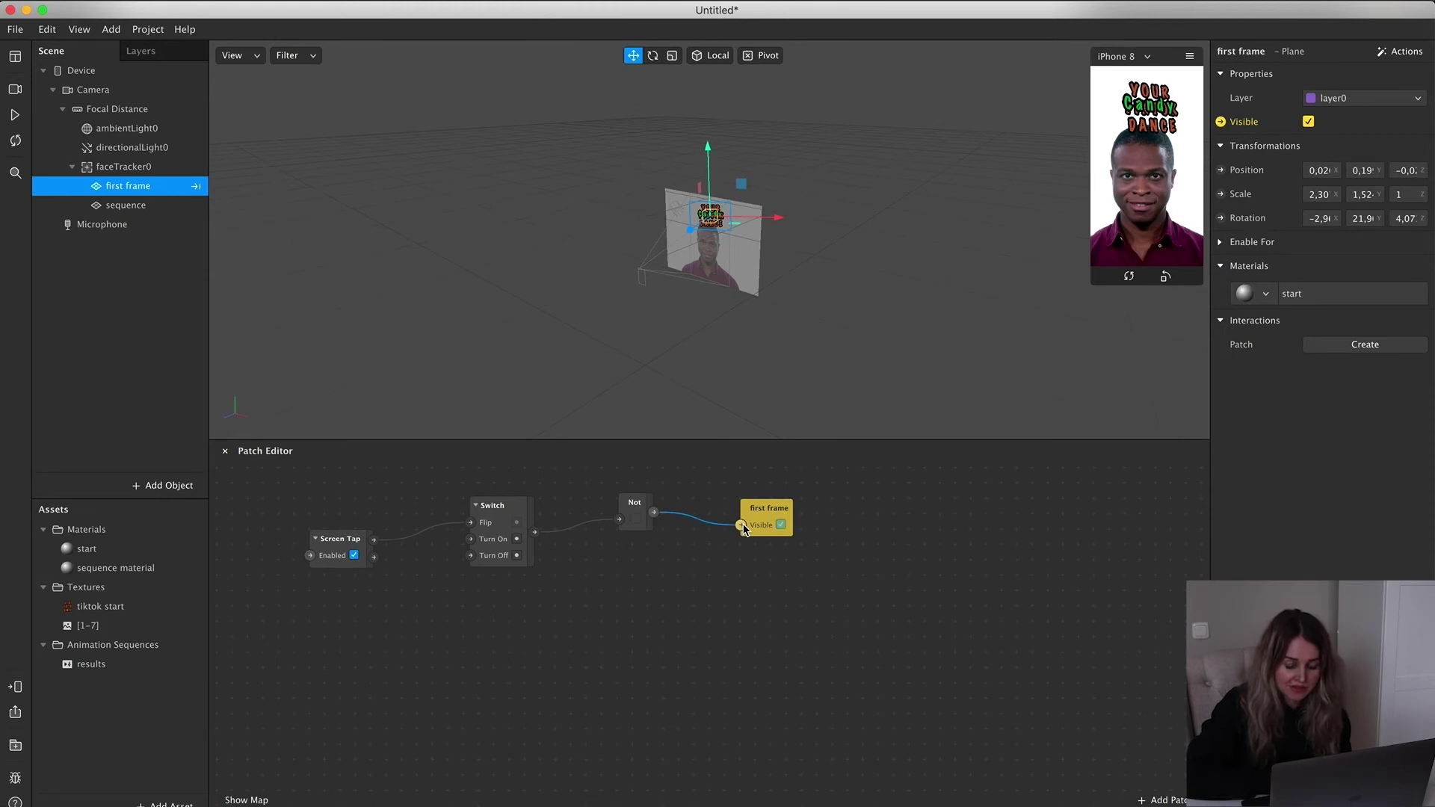
# Create a Visible patch for the sequence plane and connect the Switch output directly to it
pyautogui.click(135, 211)
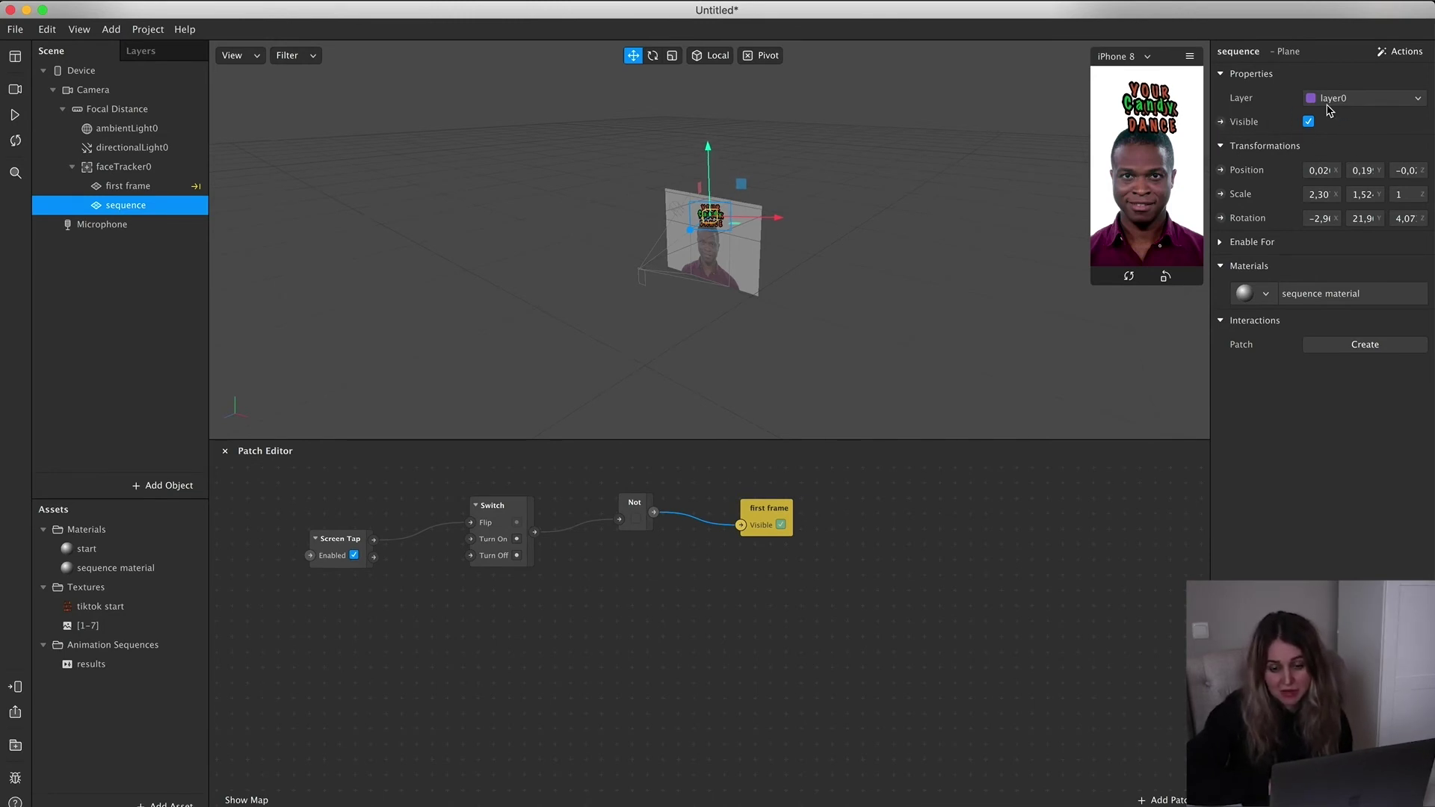
pyautogui.click(1221, 122)
pyautogui.moveTo(744, 652); pyautogui.dragTo(616, 580)
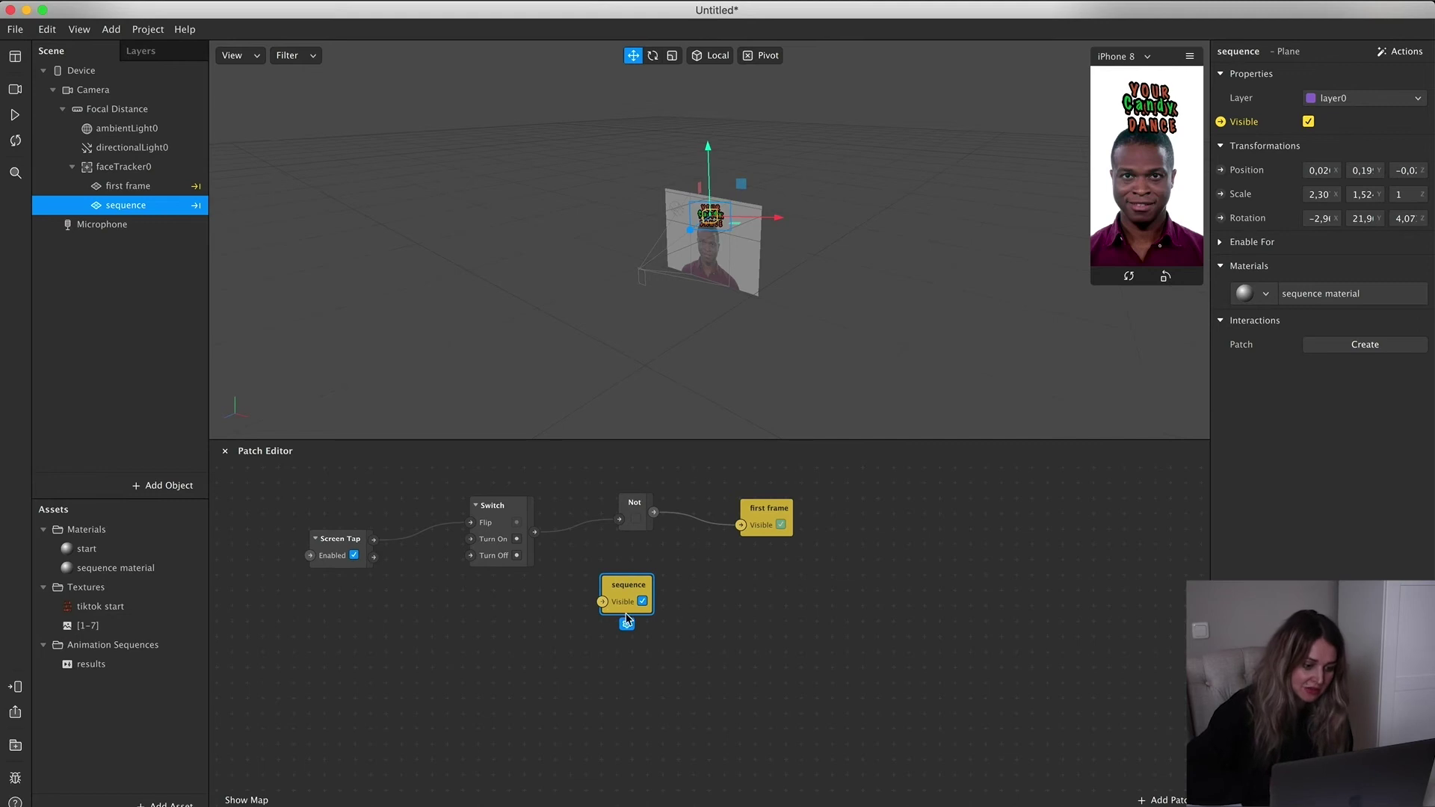
pyautogui.moveTo(534, 532); pyautogui.dragTo(602, 601)
# Test the tap interaction by restarting and playing the preview with Simulate Touch on an enlarged simulator, then pause it
pyautogui.click(15, 145)
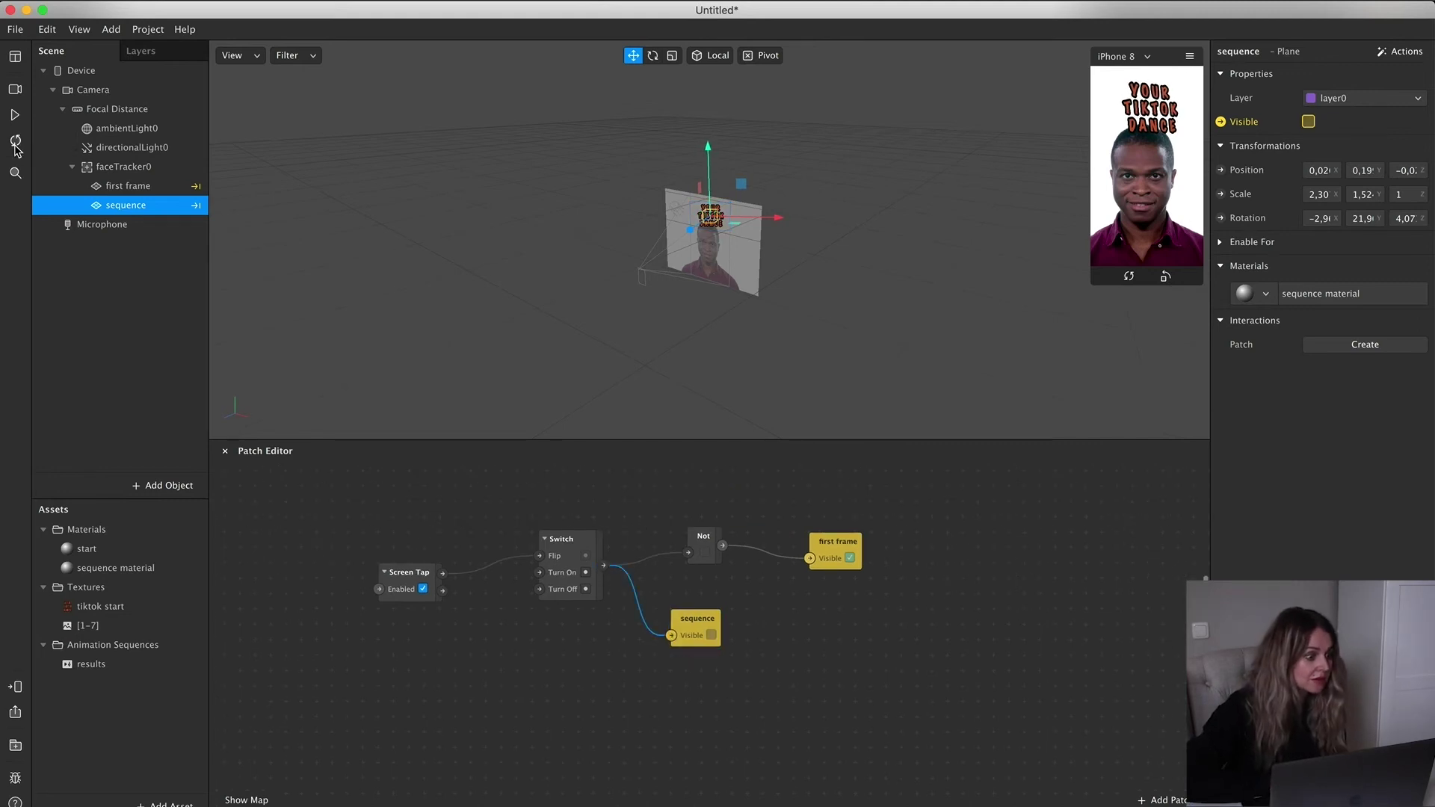
pyautogui.click(16, 117)
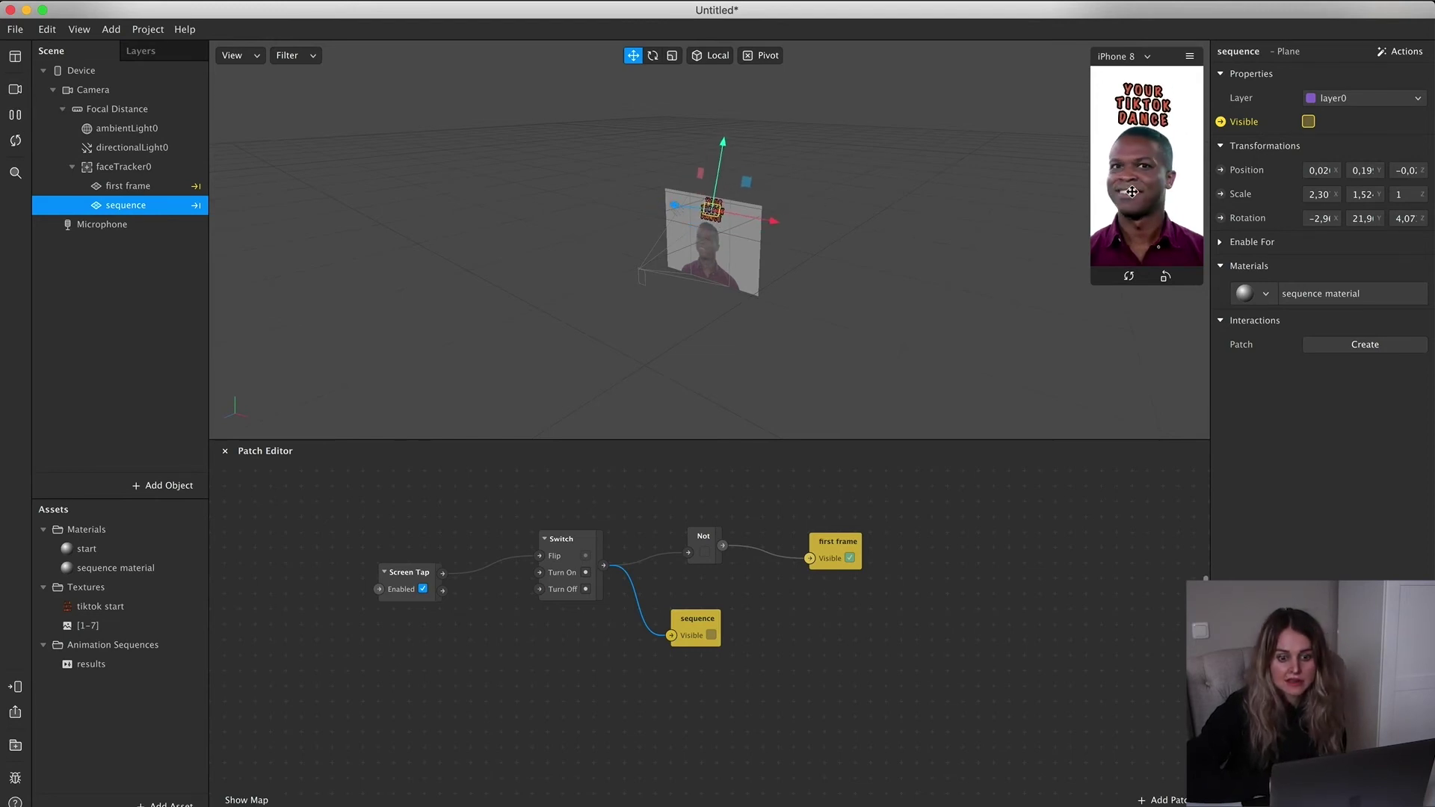
pyautogui.click(1190, 58)
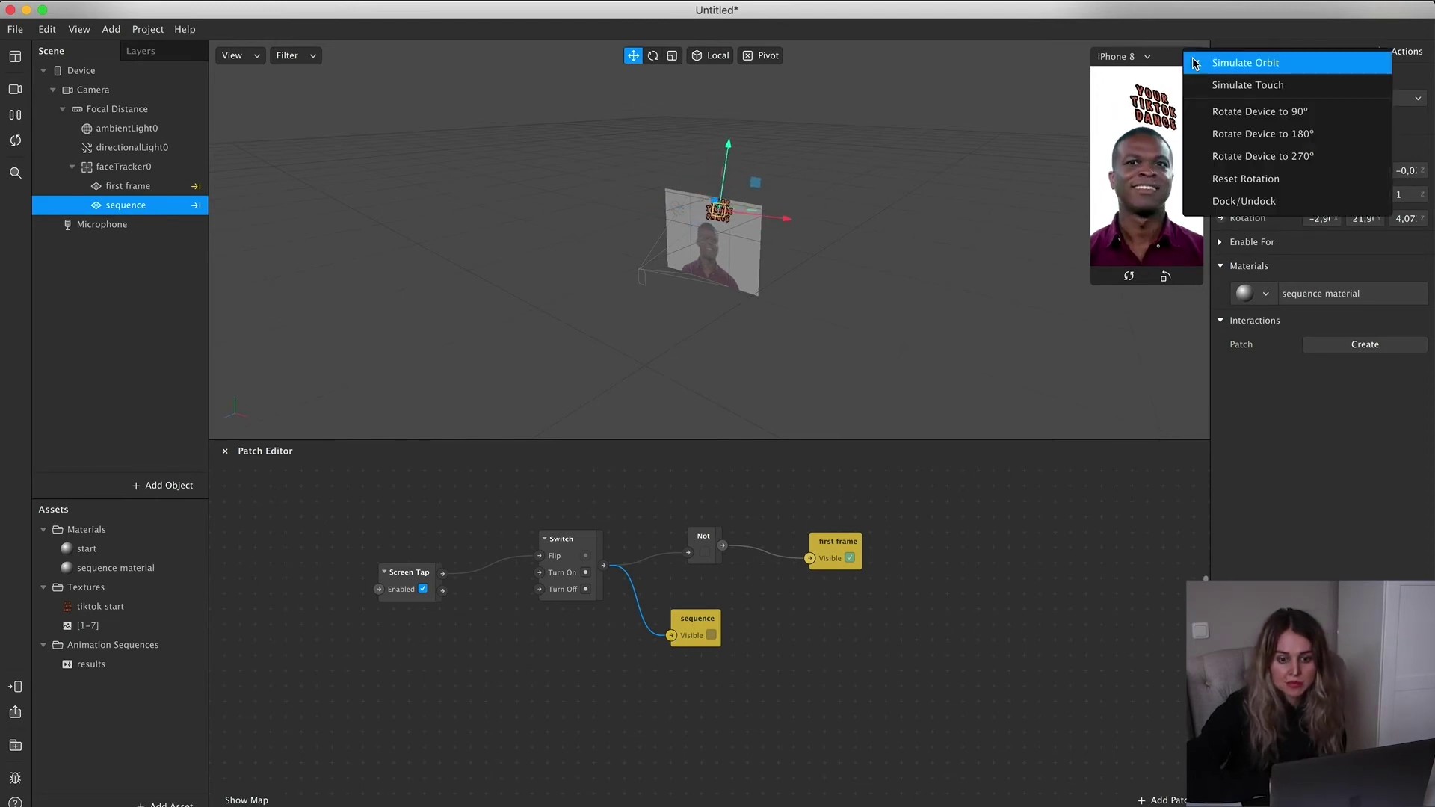
pyautogui.click(1271, 87)
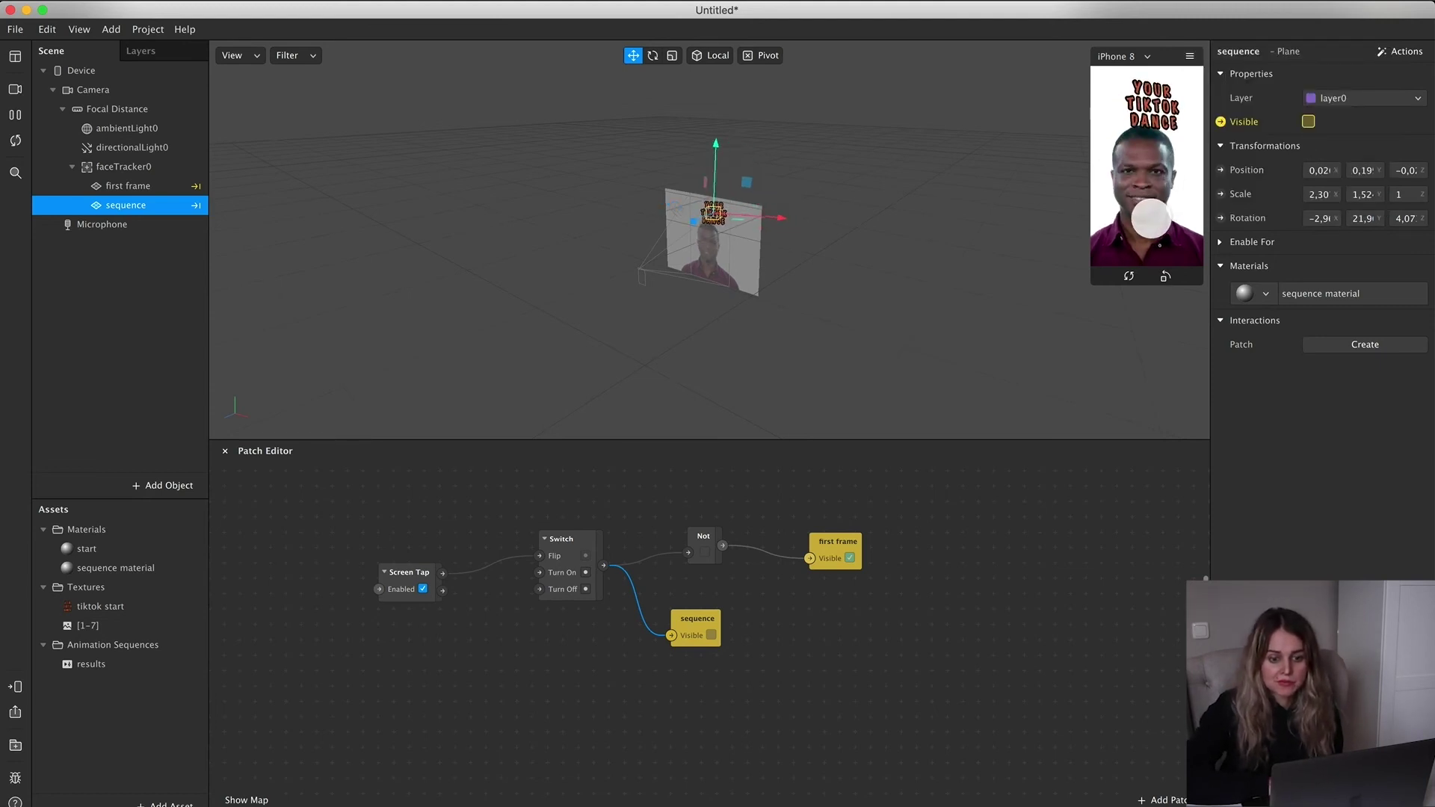
pyautogui.click(1095, 285)
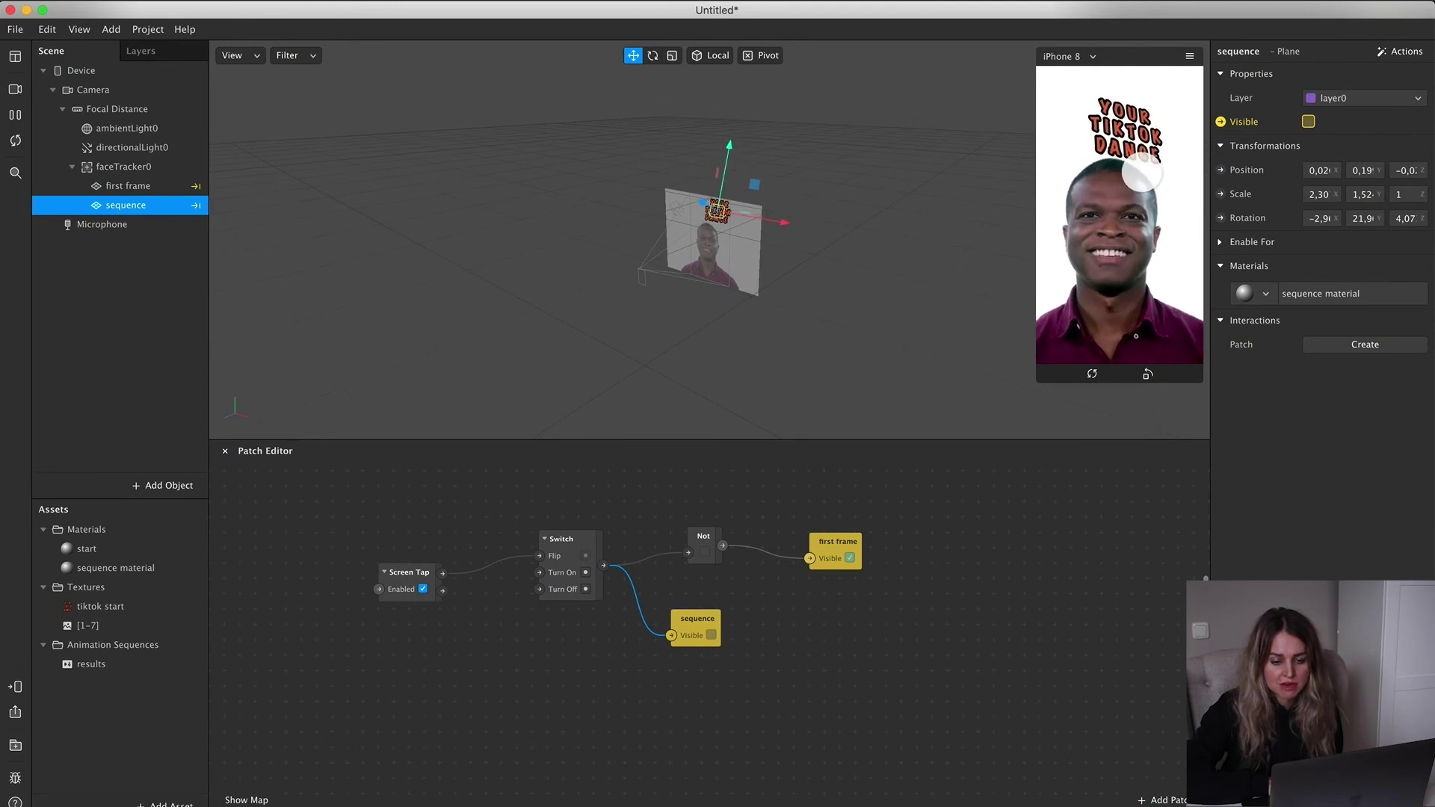
pyautogui.click(1149, 315)
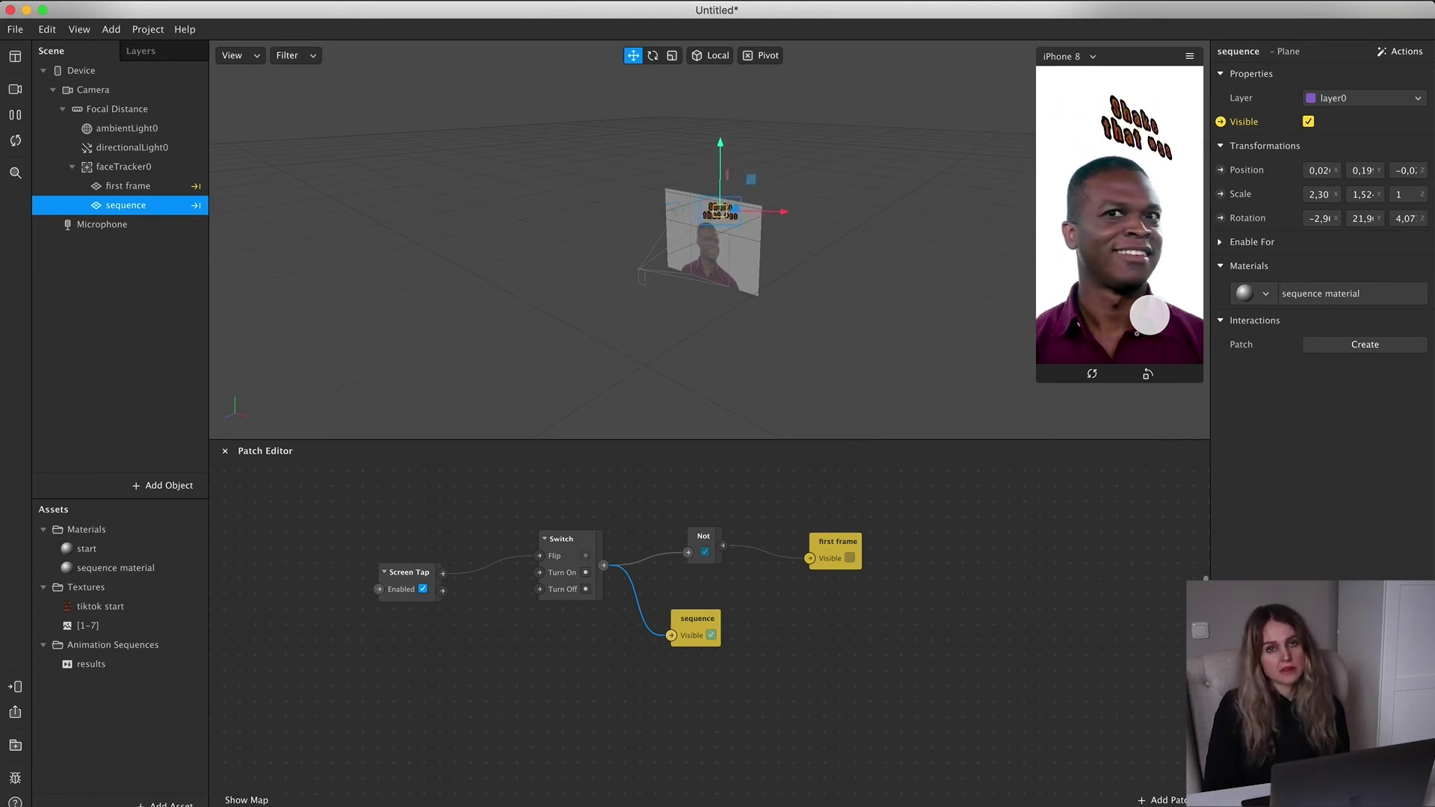
pyautogui.click(18, 121)
# Add a Runtime patch and place it below and to the left of the existing patches
pyautogui.scroll(-3, 1003, 711)
pyautogui.scroll(-5, 1004, 712)
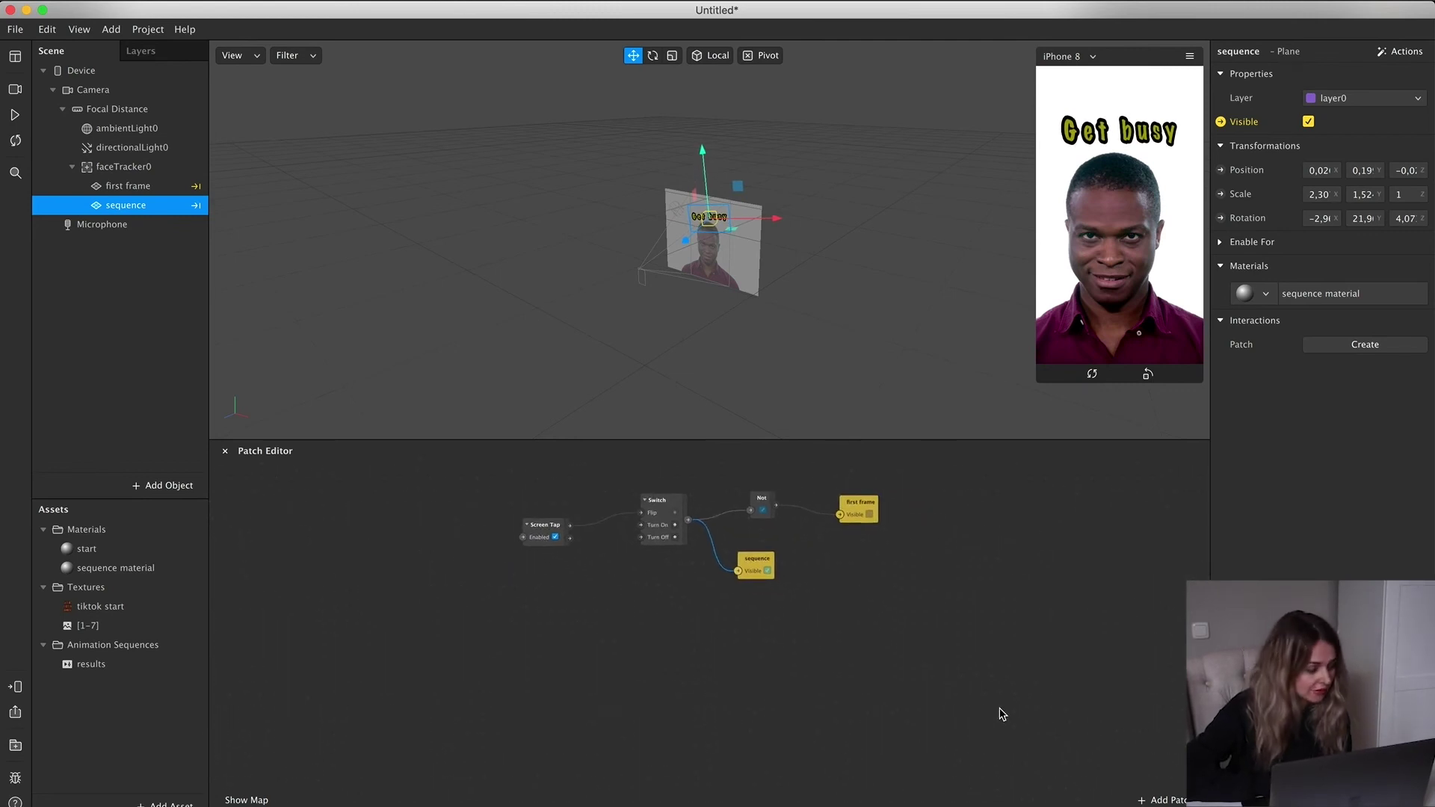
pyautogui.hscroll(5, 1003, 714)
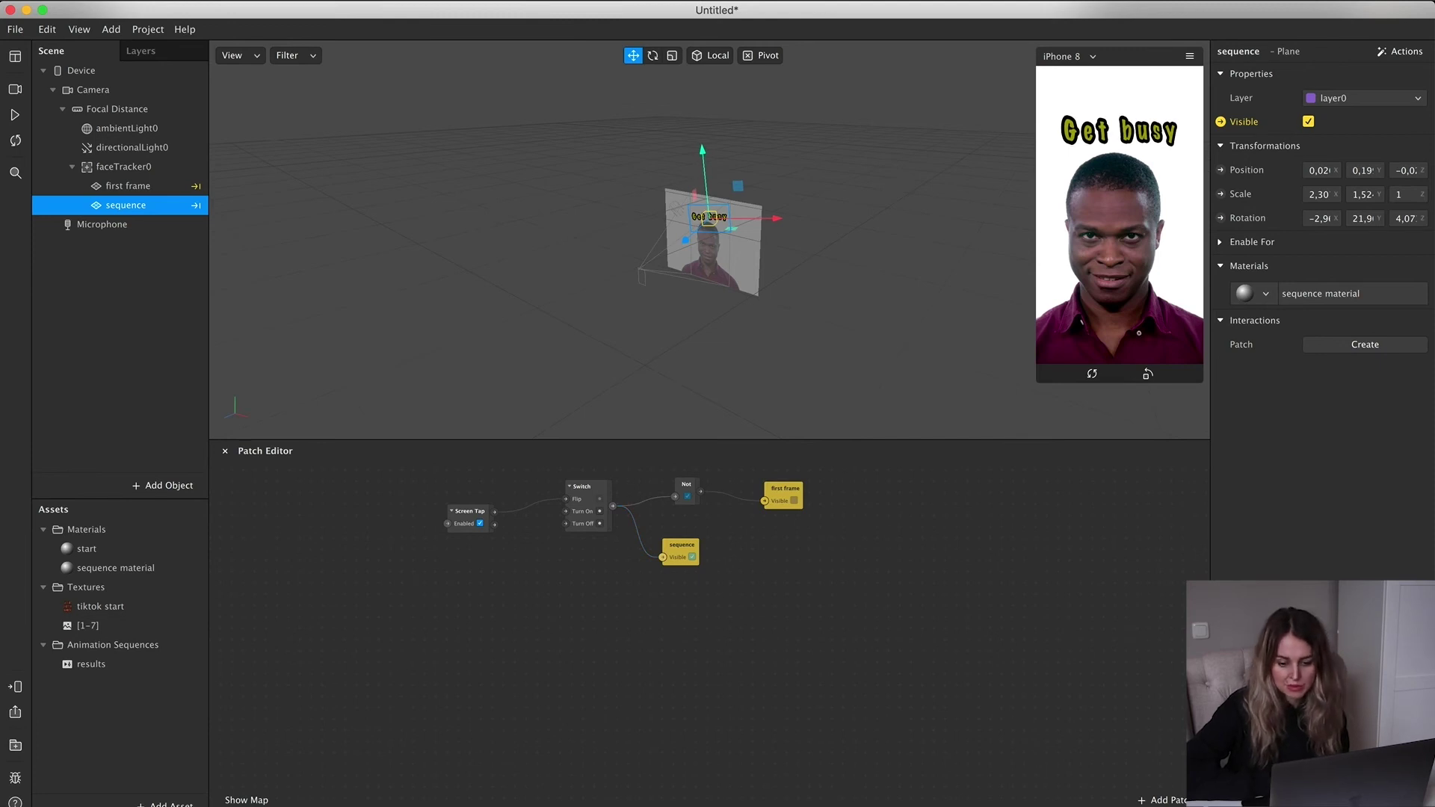
pyautogui.click(1163, 799)
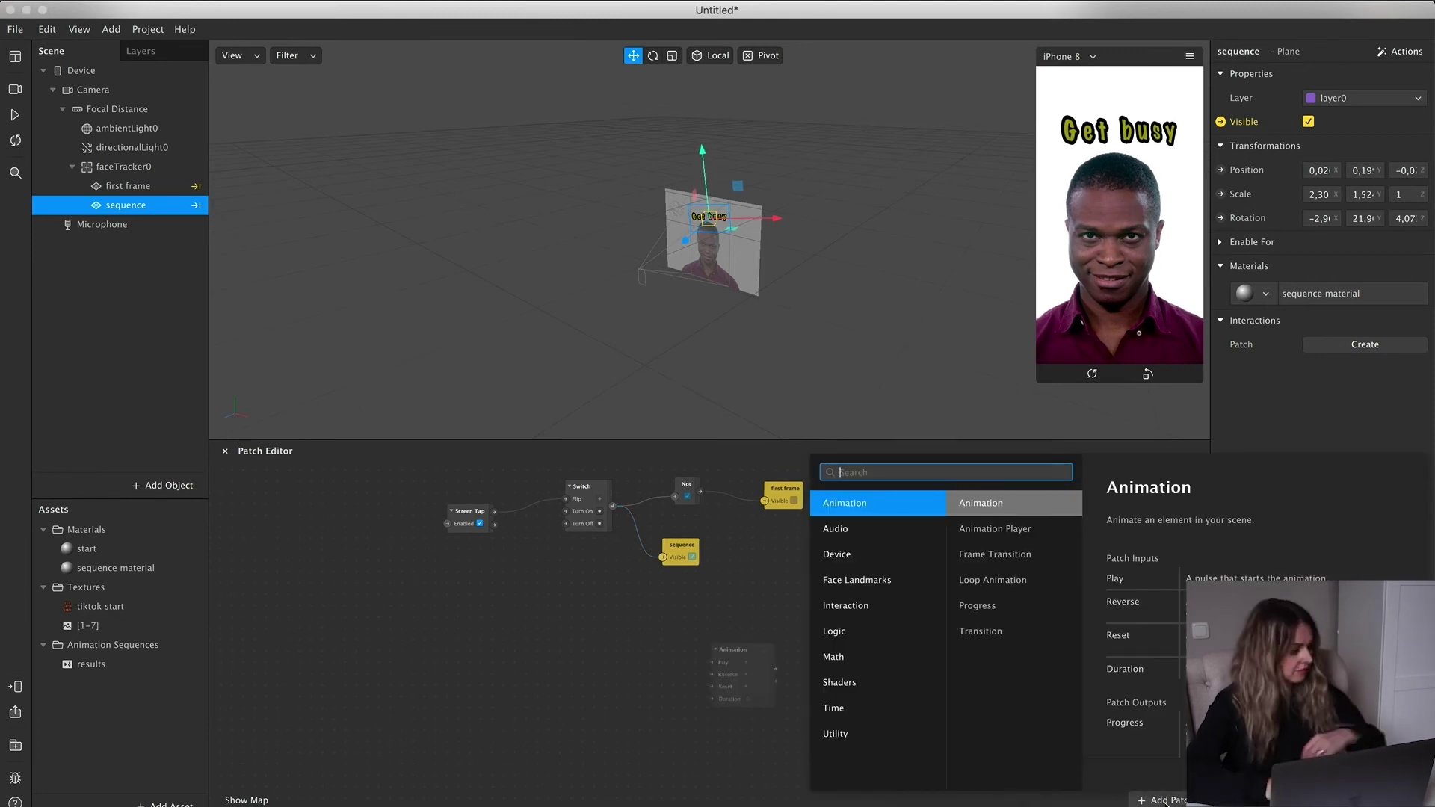
pyautogui.write('runtim')
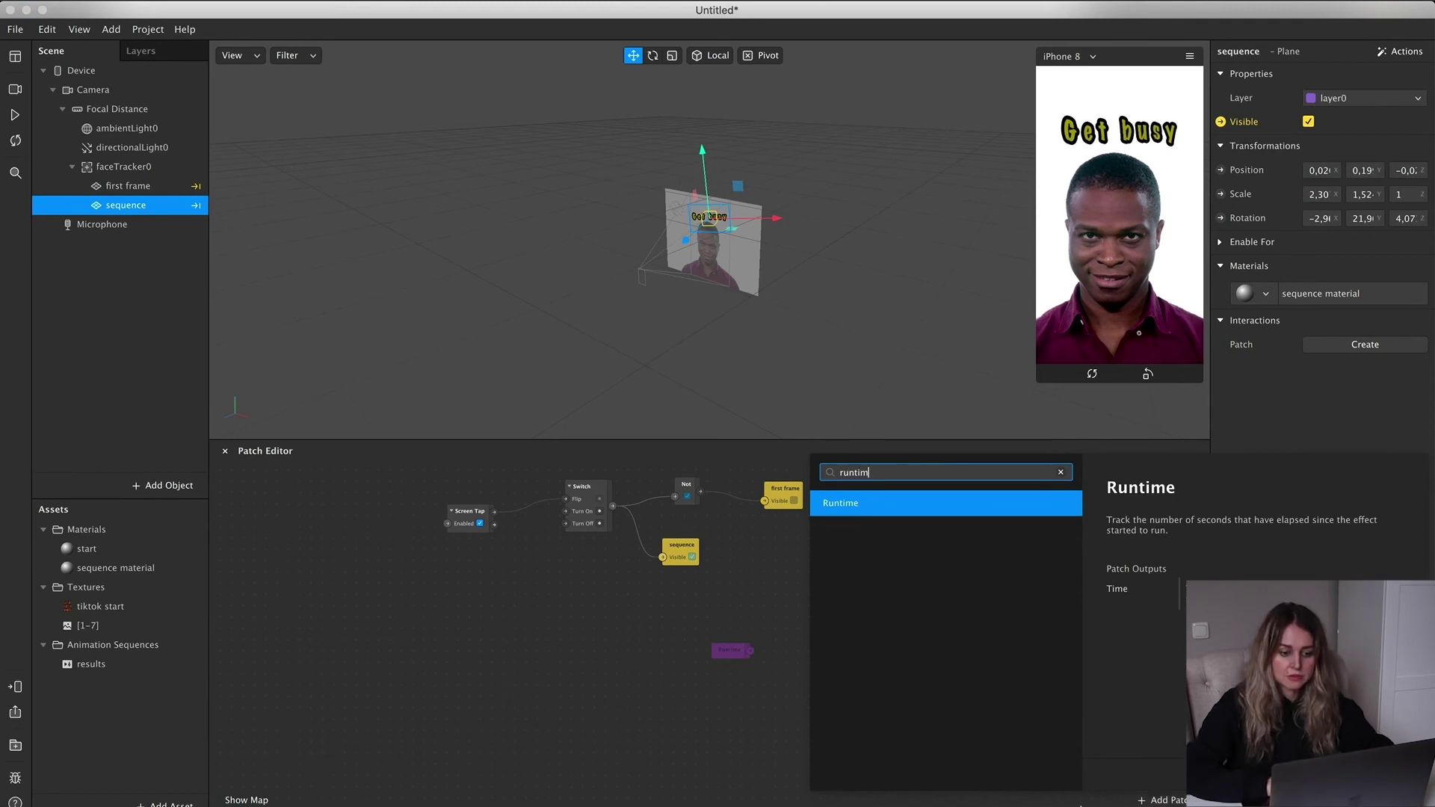
pyautogui.press('Return')
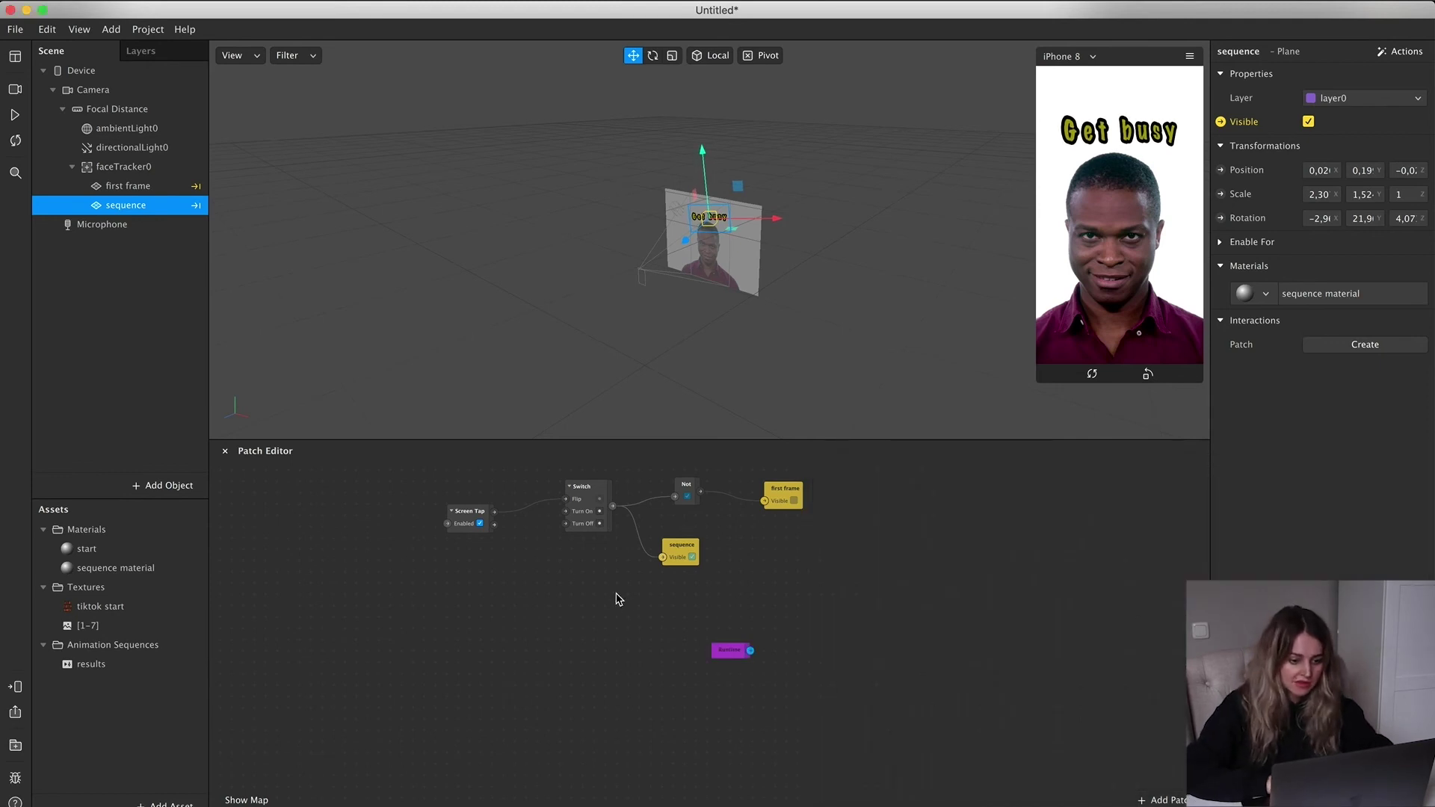
pyautogui.moveTo(716, 654); pyautogui.dragTo(321, 652)
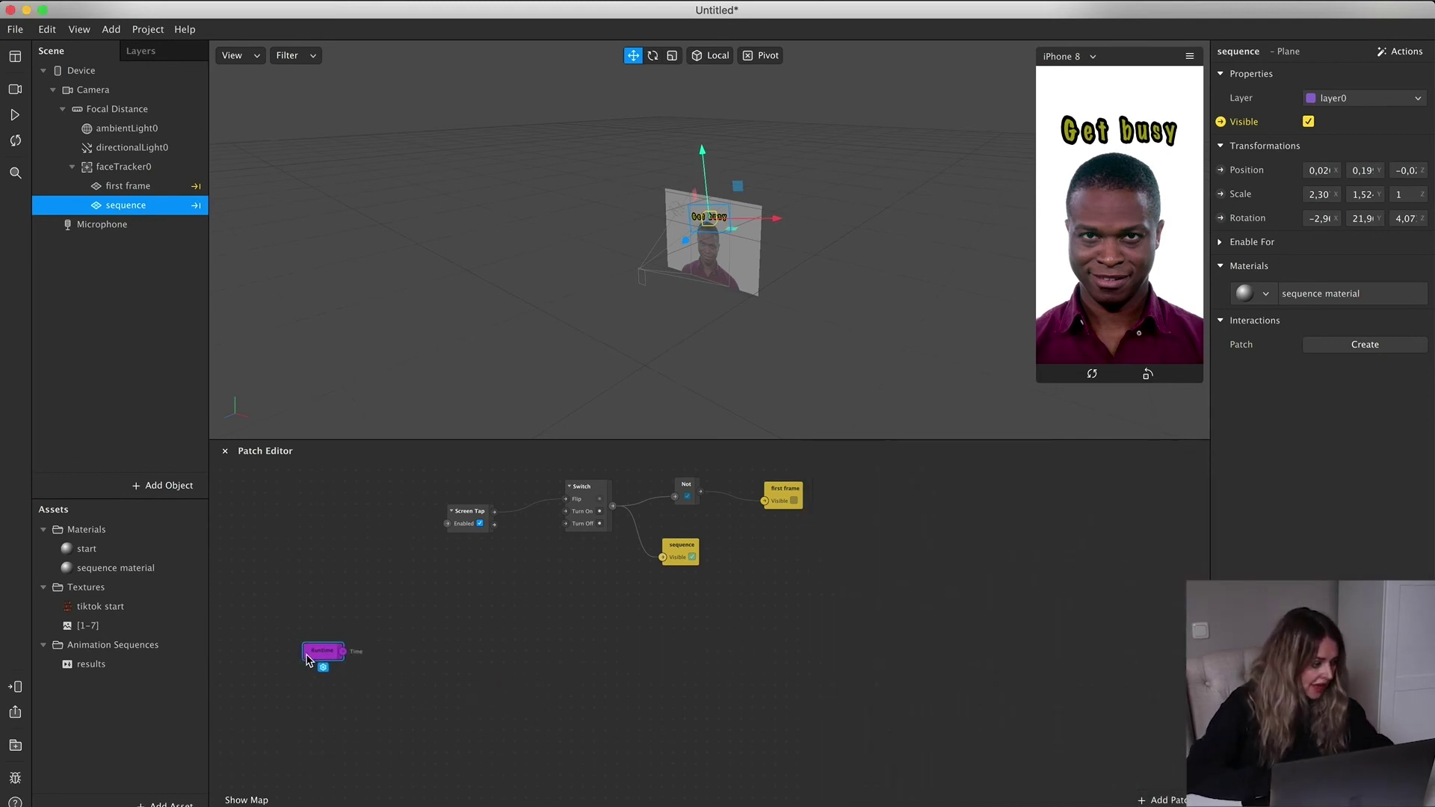
# Add an Offset patch with its Value input fed by the Runtime patch's Time output
pyautogui.scroll(5, 339, 653)
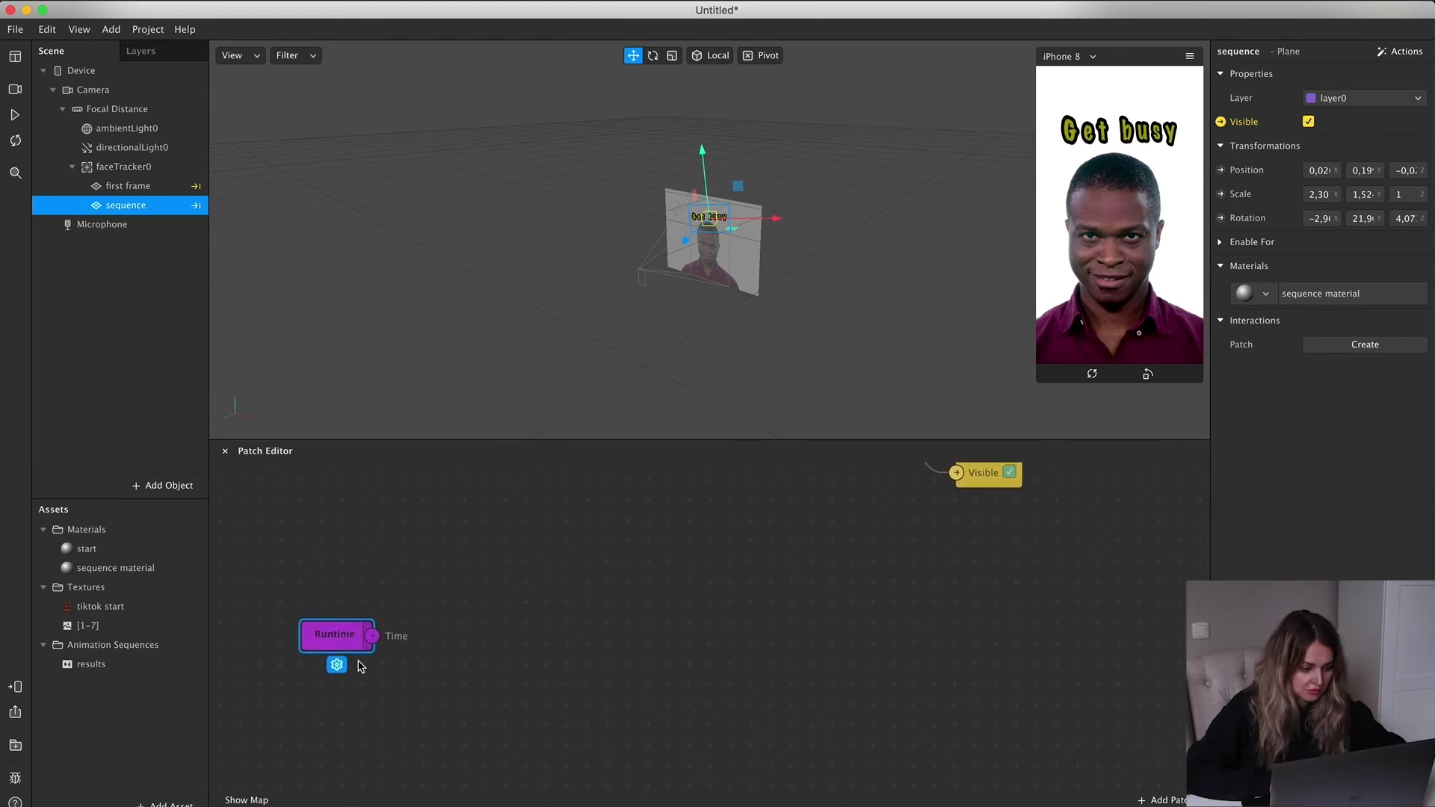
pyautogui.moveTo(372, 636); pyautogui.dragTo(470, 570)
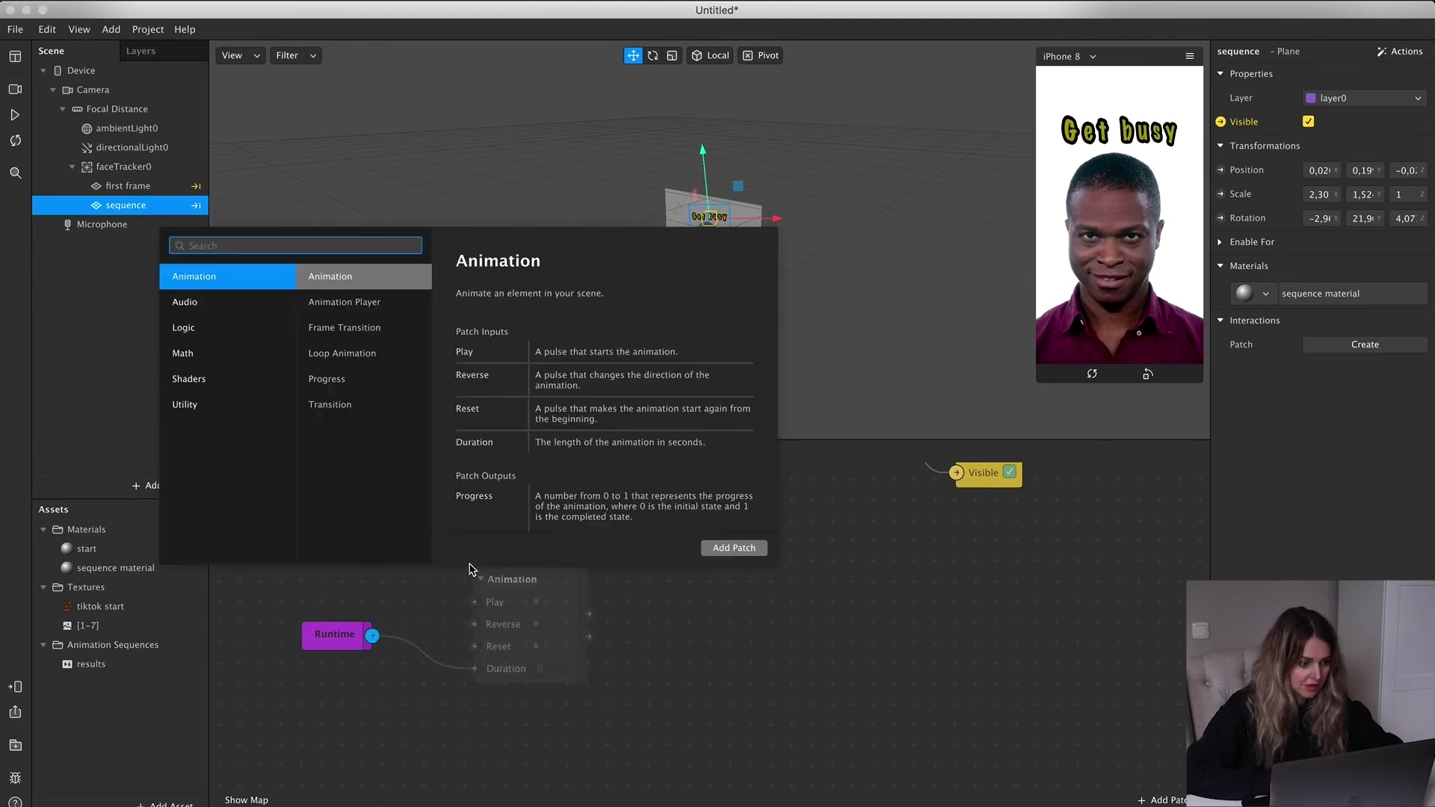
pyautogui.write('offs')
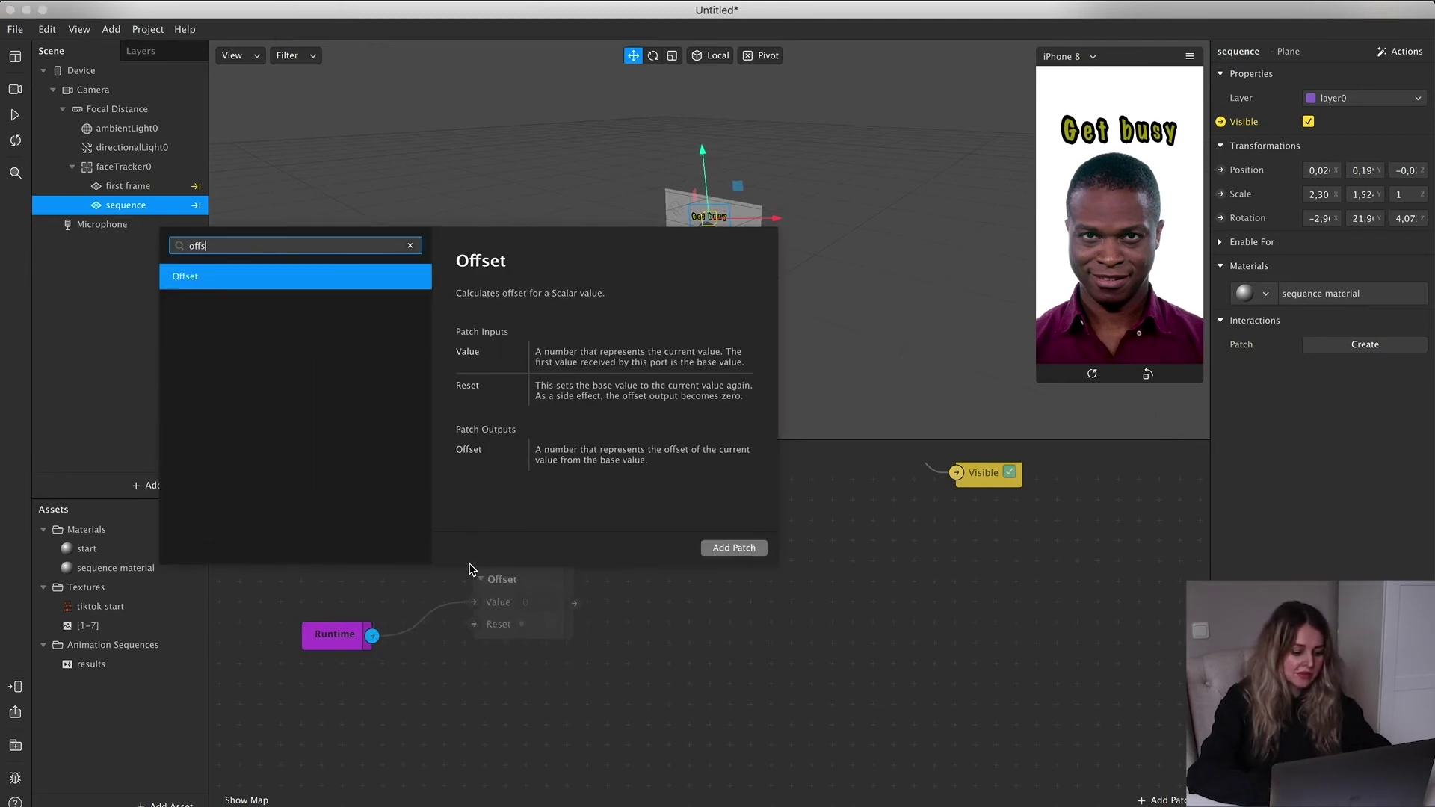
pyautogui.write('et')
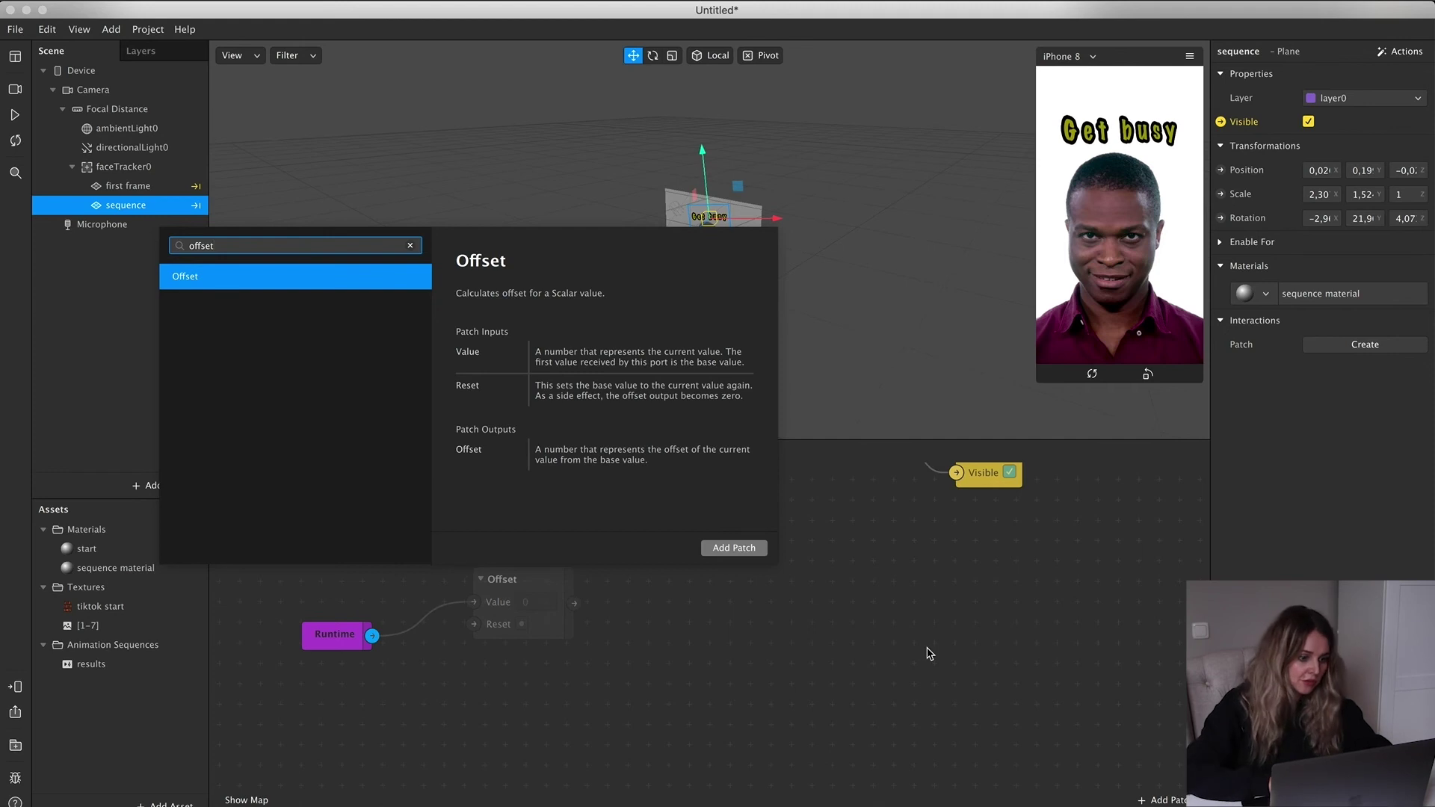
pyautogui.click(736, 548)
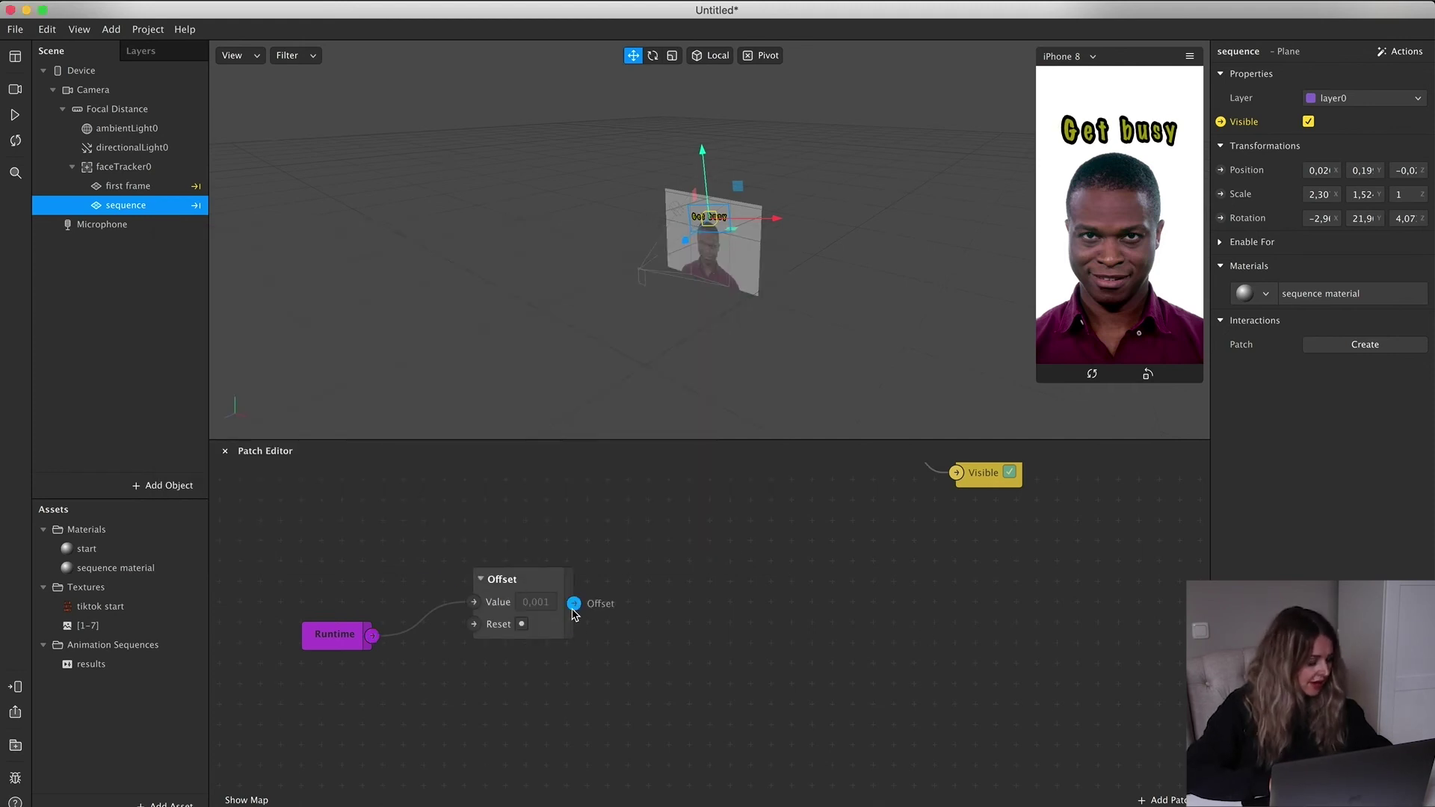
# Add an Equals patch fed by the Offset output, with the second input set to 5 and Tolerance set to 3
pyautogui.moveTo(574, 604); pyautogui.dragTo(661, 597)
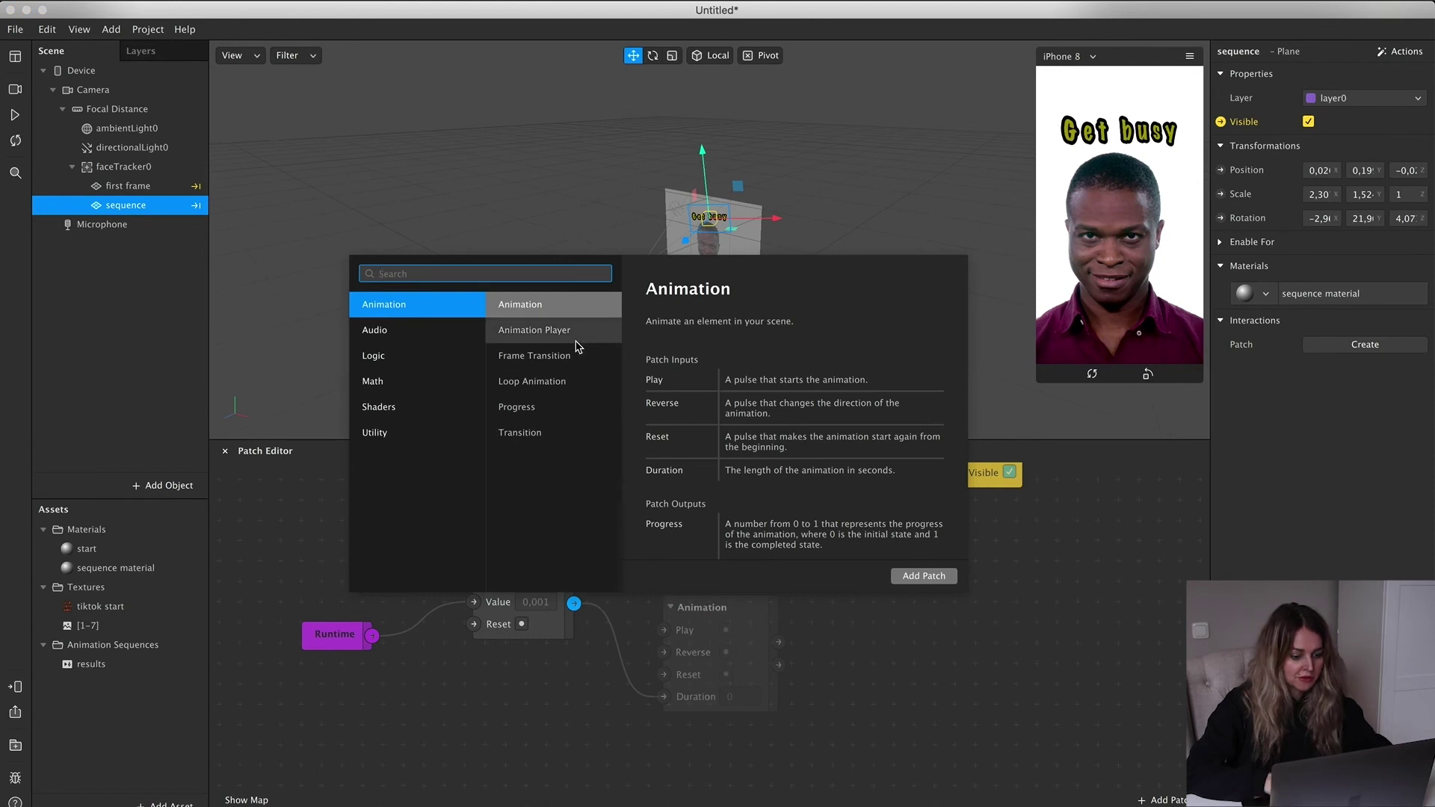
pyautogui.write('equals')
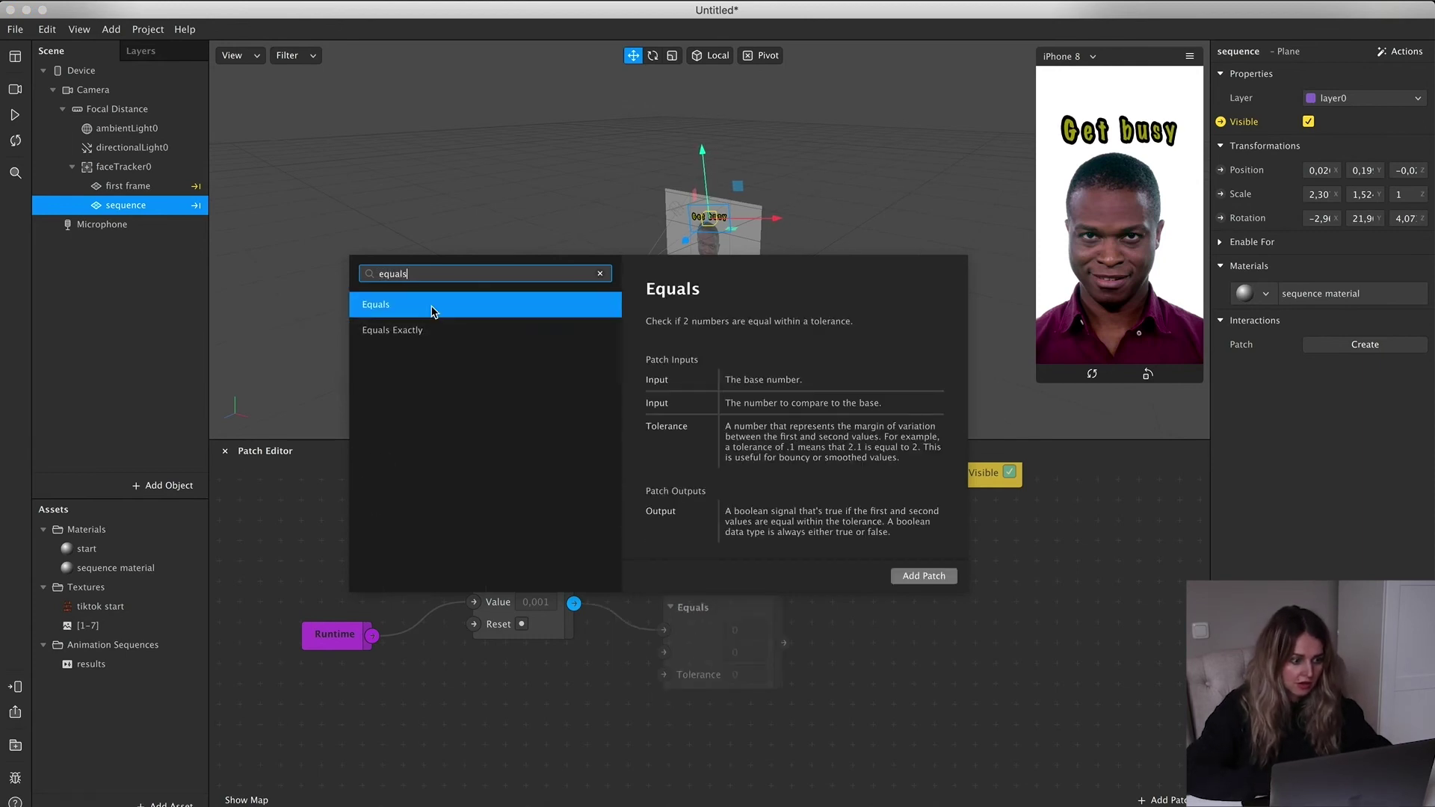
pyautogui.click(923, 576)
pyautogui.click(736, 608)
pyautogui.moveTo(736, 607); pyautogui.dragTo(702, 592)
pyautogui.click(722, 637)
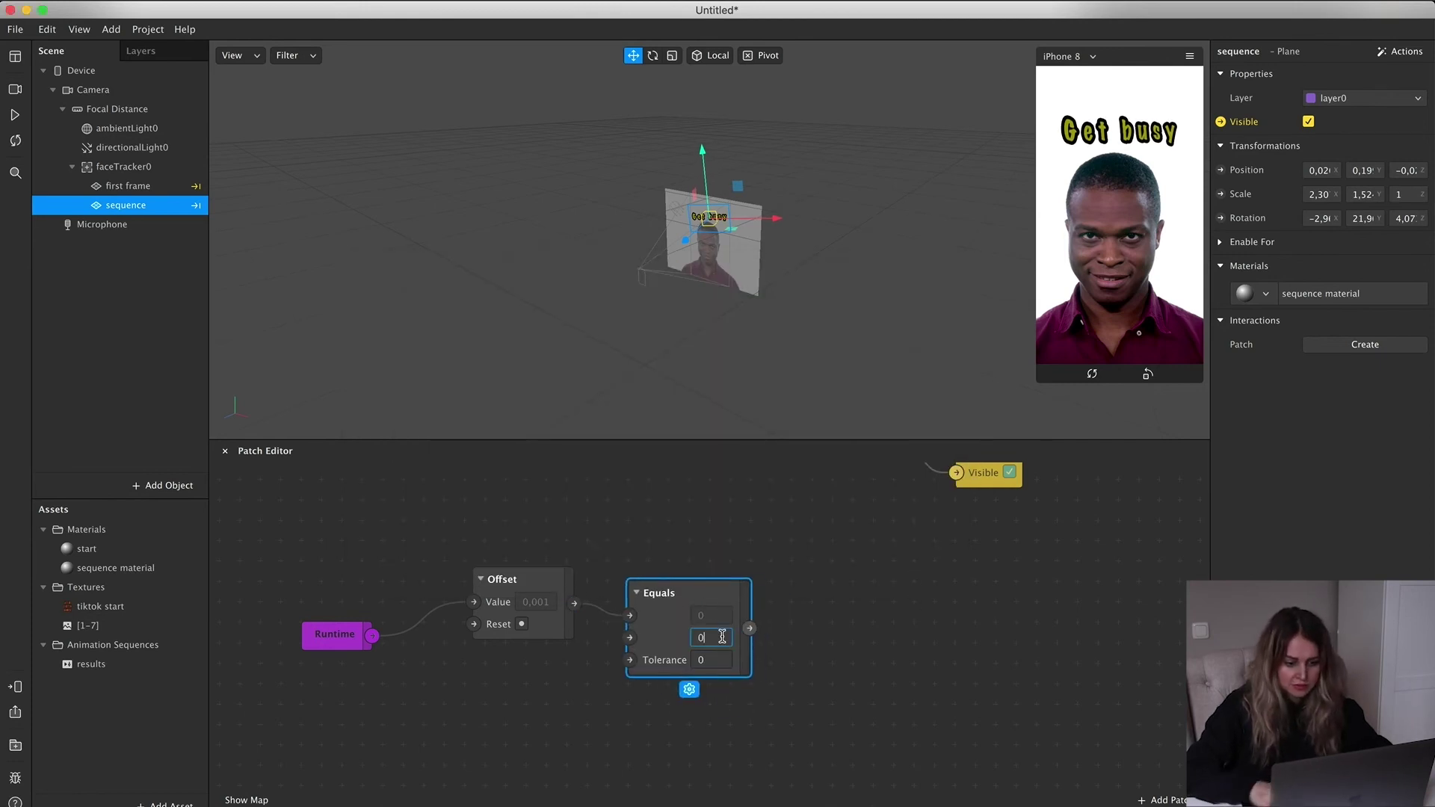
pyautogui.write('5')
pyautogui.click(718, 661)
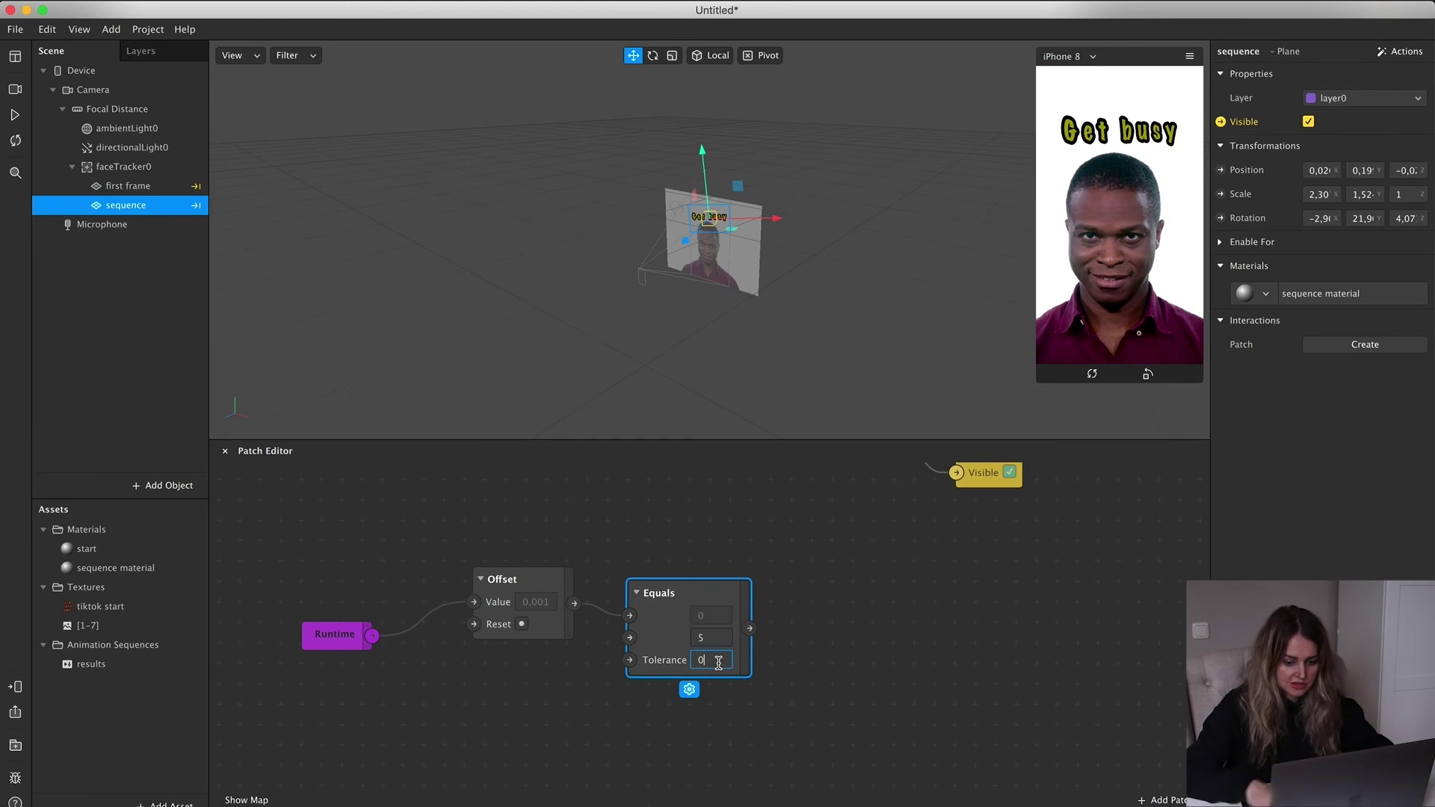
pyautogui.click(796, 721)
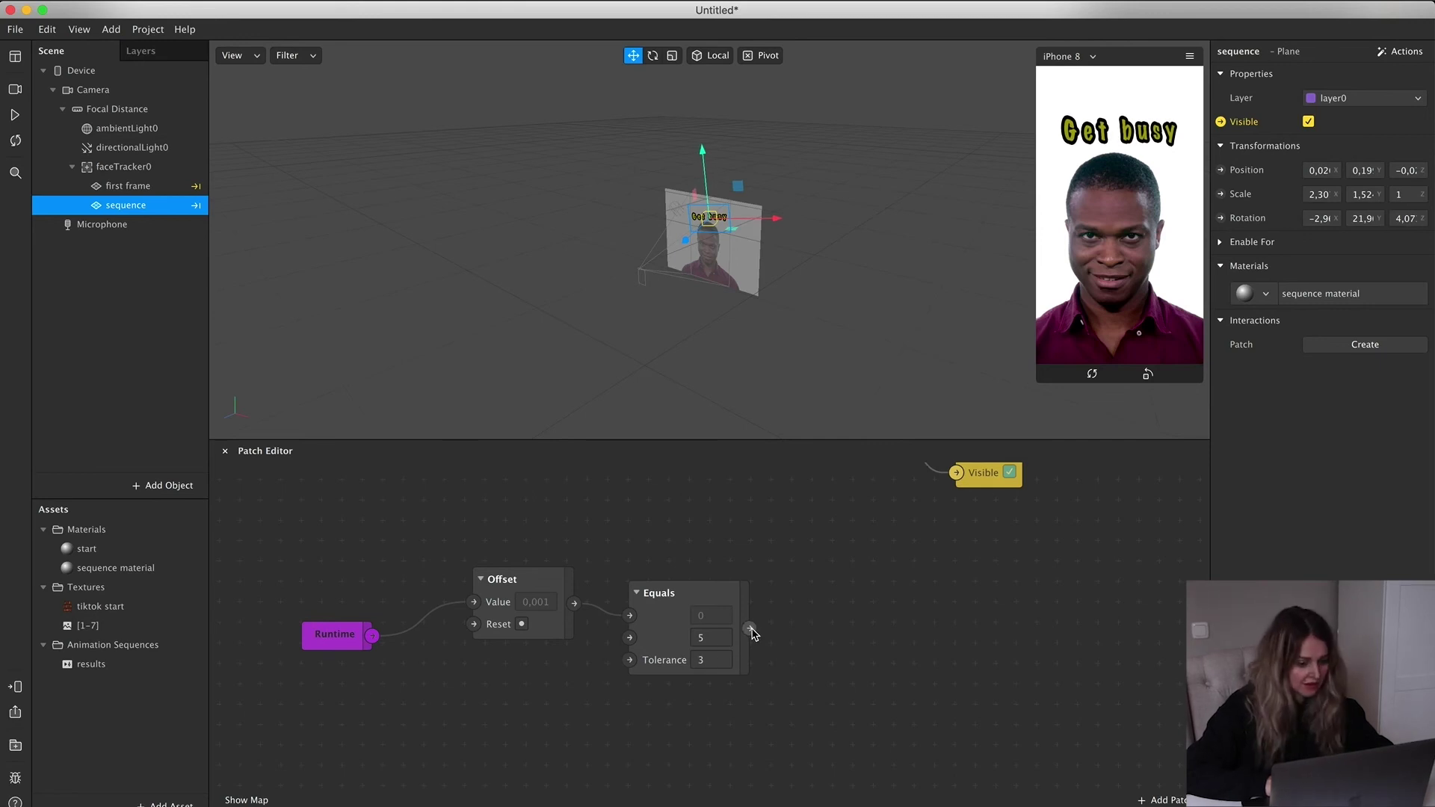
# Add a Loop Animation patch enabled by the Equals output and set its Duration to 0.05
pyautogui.moveTo(751, 627); pyautogui.dragTo(817, 608)
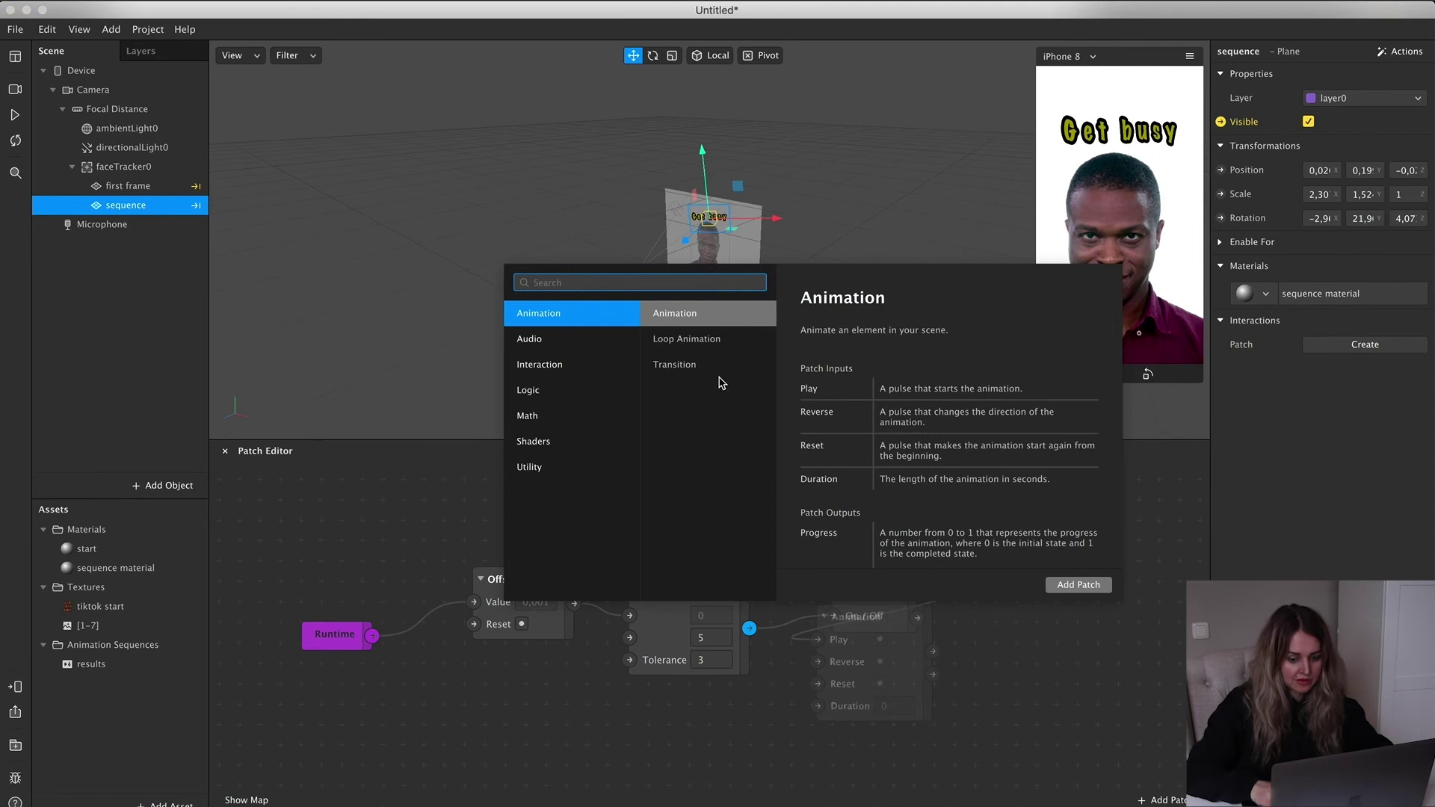
pyautogui.write('loop')
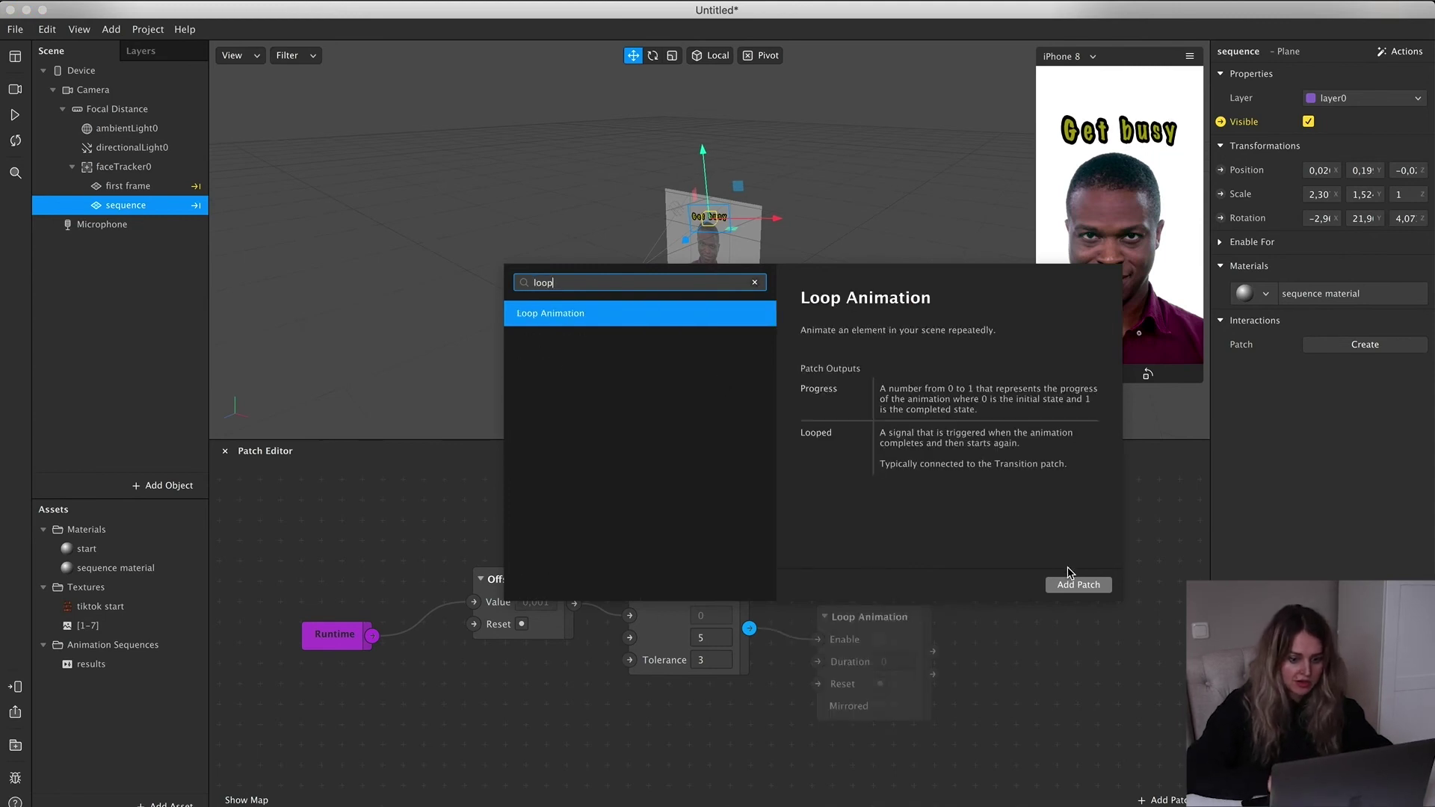
pyautogui.click(1070, 584)
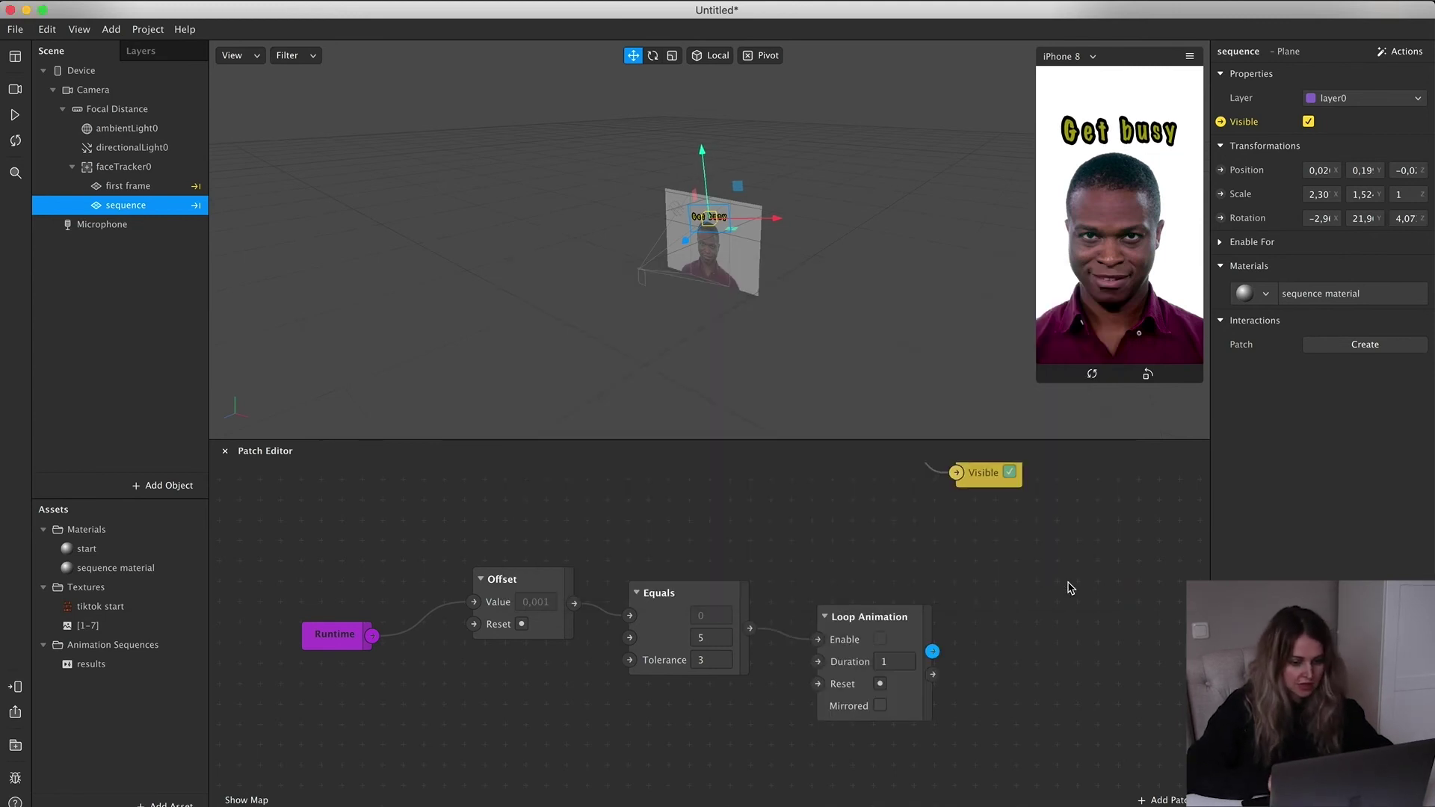
pyautogui.click(901, 662)
pyautogui.write('1')
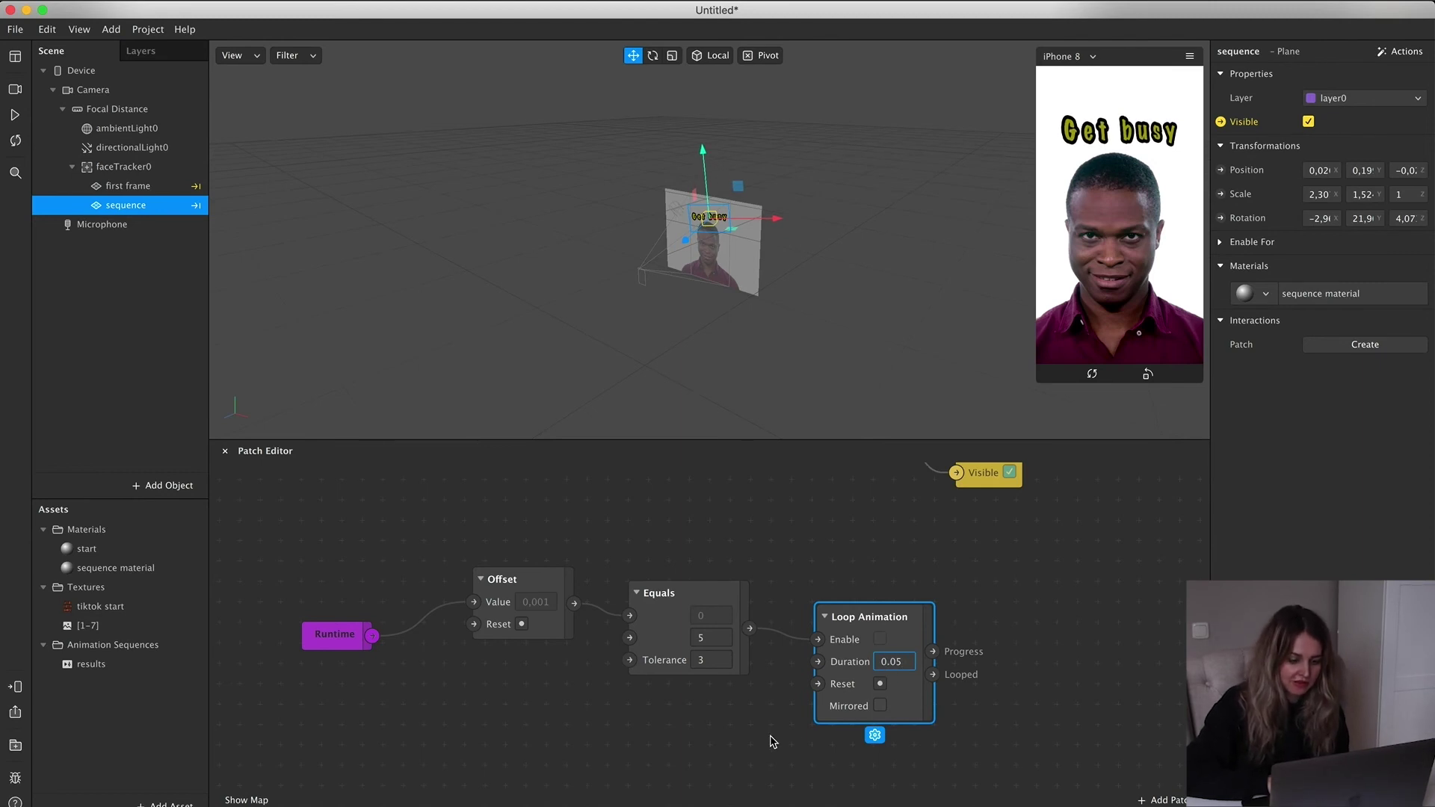
# Add a Random patch with its Randomize input driven by the Loop Animation's Looped output
pyautogui.hscroll(5, 856, 710)
pyautogui.scroll(-2, 856, 710)
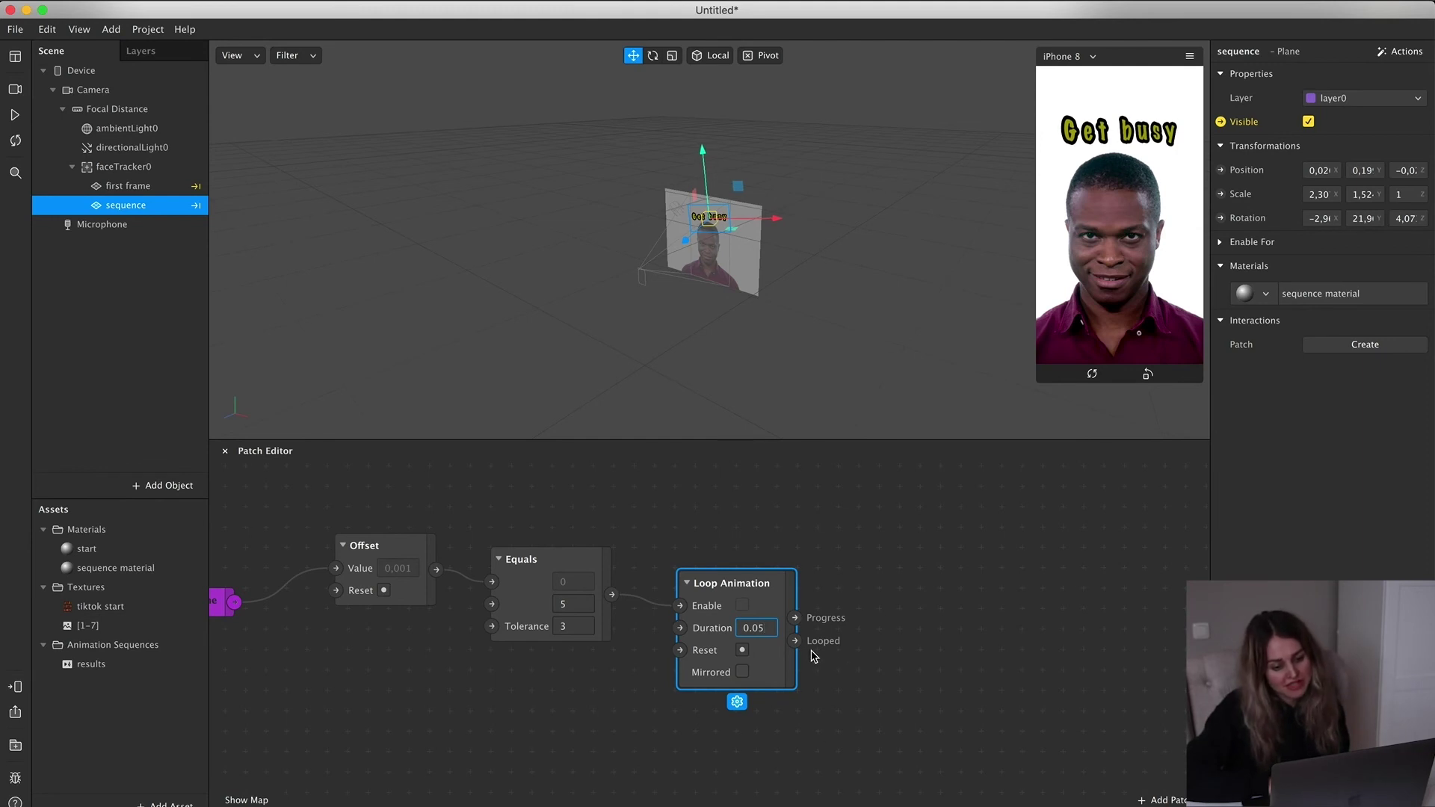
pyautogui.moveTo(795, 640); pyautogui.dragTo(913, 633)
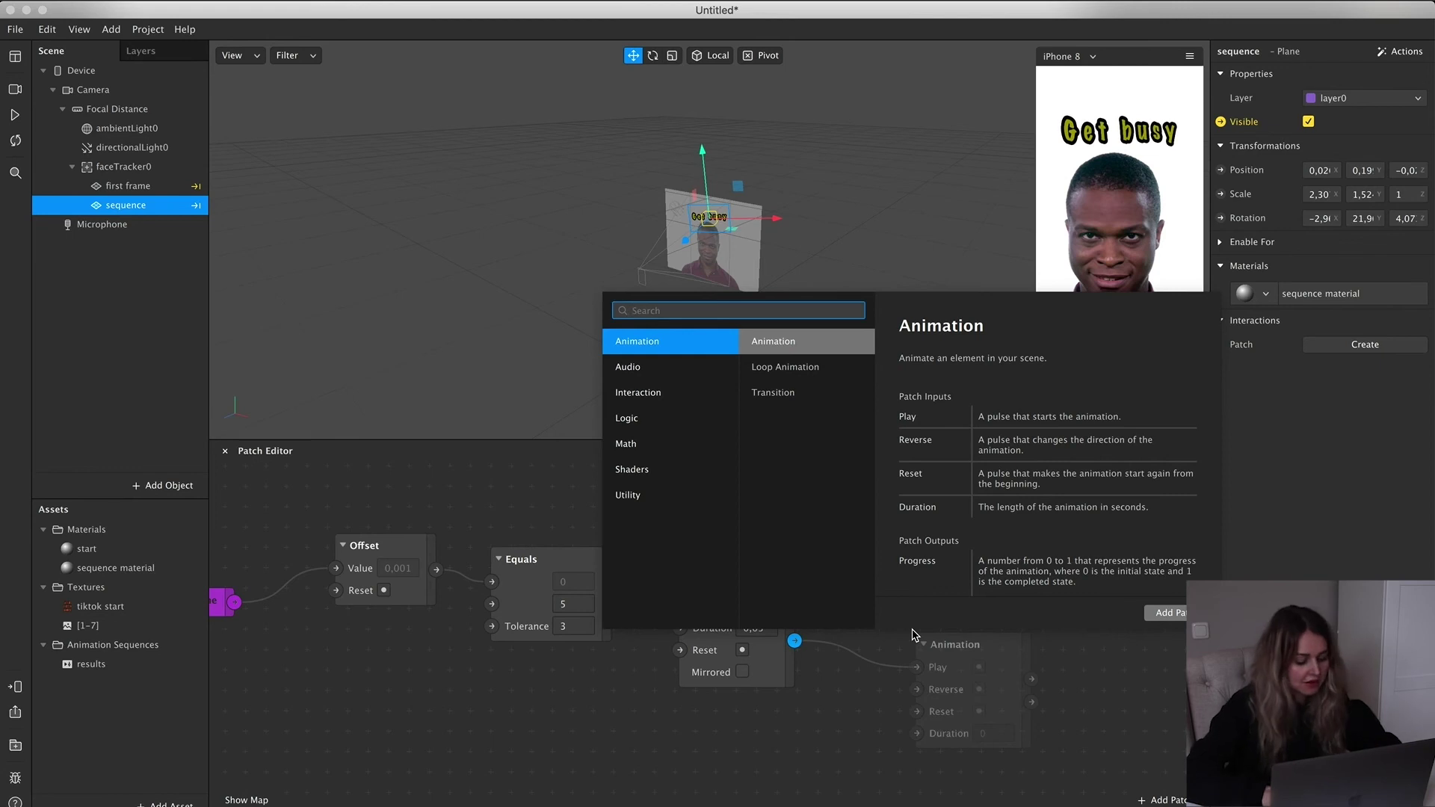
pyautogui.write('random')
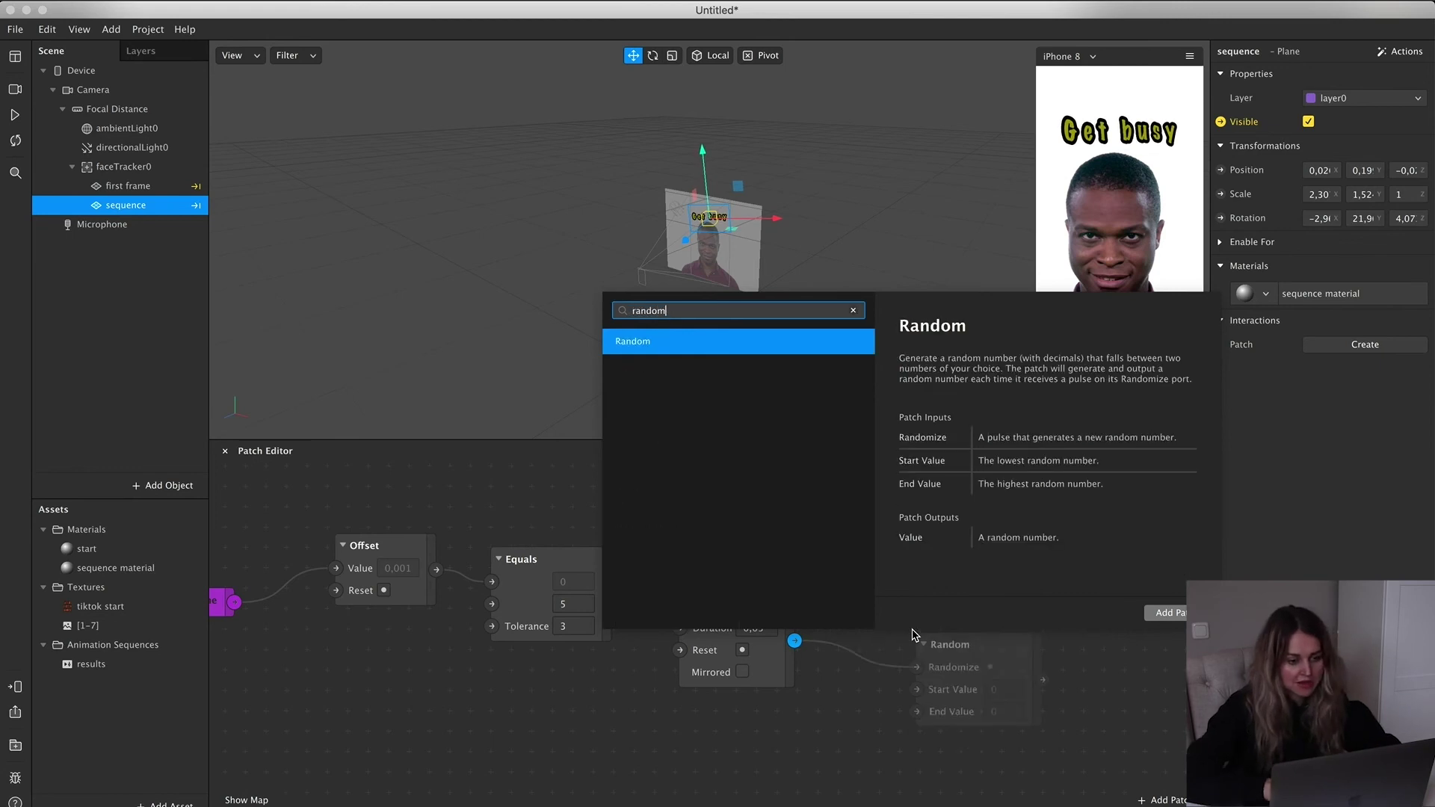
pyautogui.click(1177, 613)
# Set the Random patch's End Value to 6
pyautogui.hscroll(1, 998, 670)
pyautogui.hscroll(5, 999, 671)
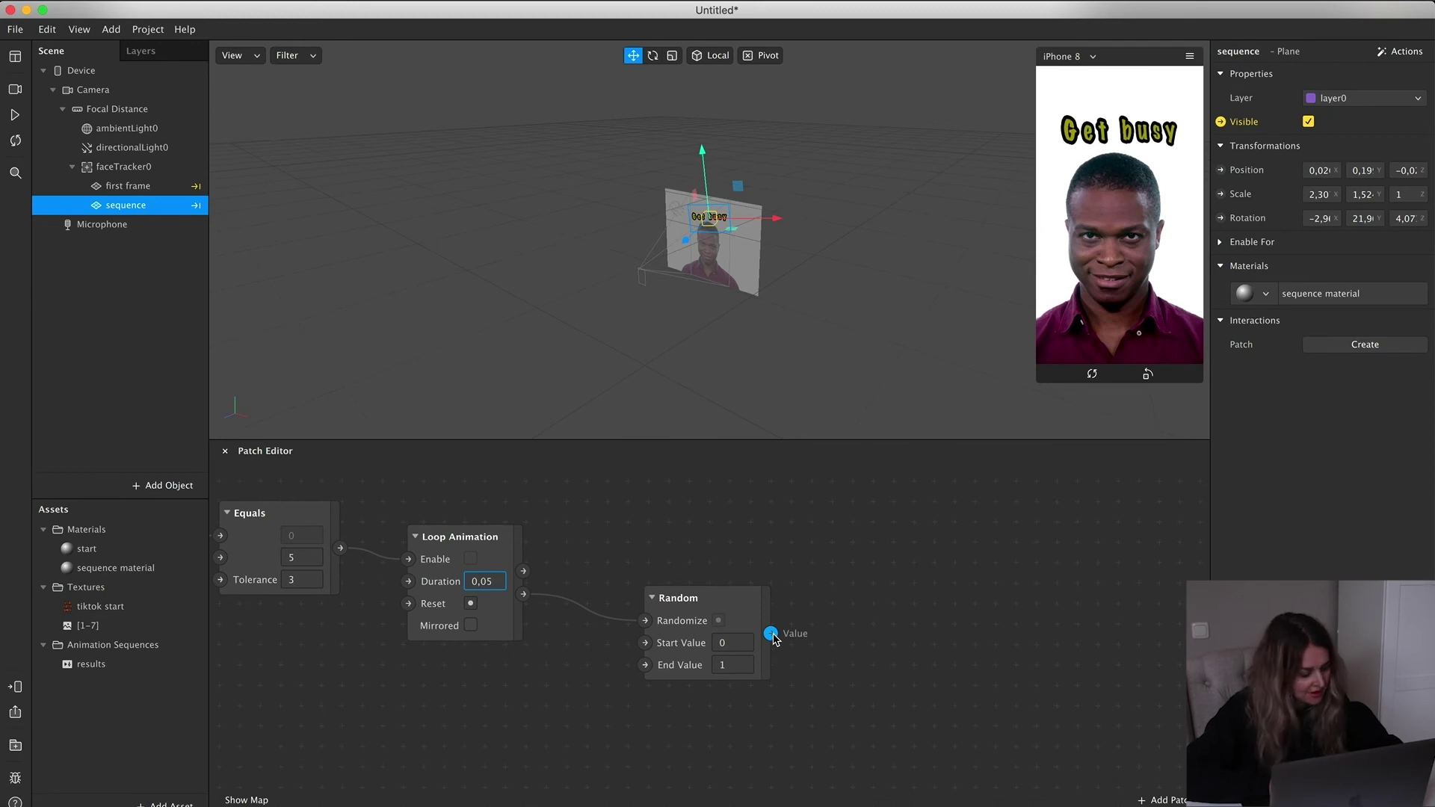
pyautogui.click(723, 664)
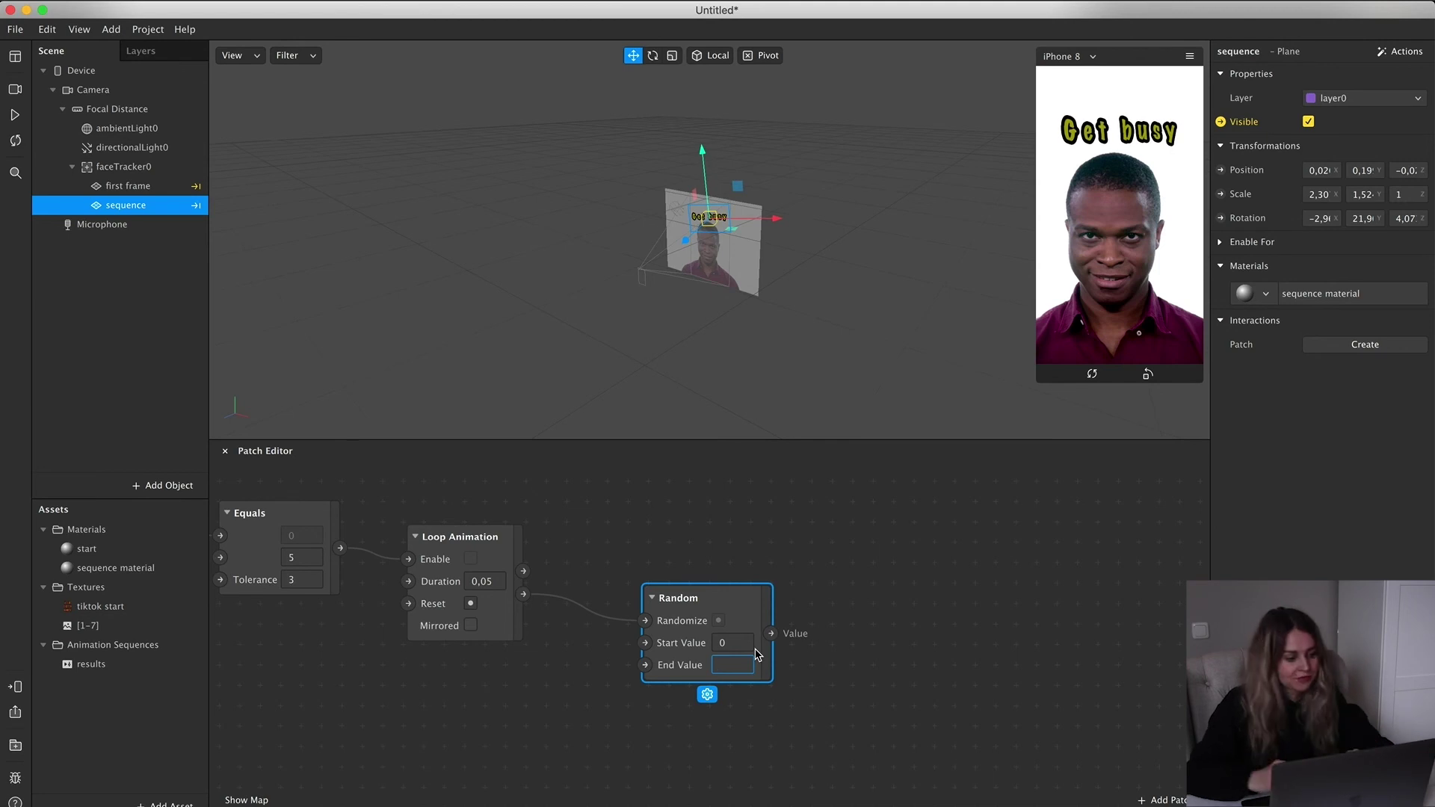
pyautogui.write('6')
pyautogui.click(808, 719)
pyautogui.click(741, 600)
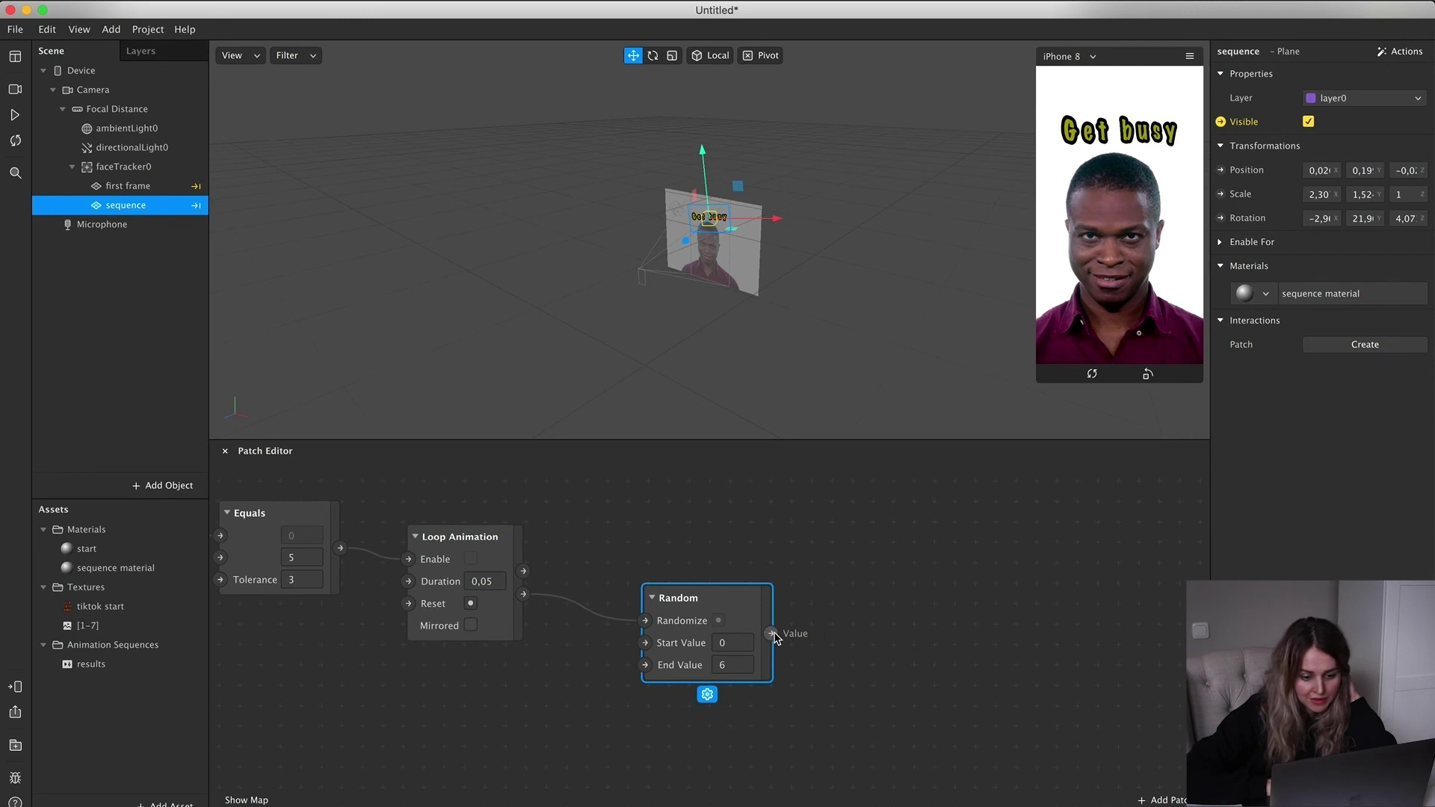
# Add a Floor patch that receives the Random patch's Value output
pyautogui.moveTo(773, 636); pyautogui.dragTo(829, 572)
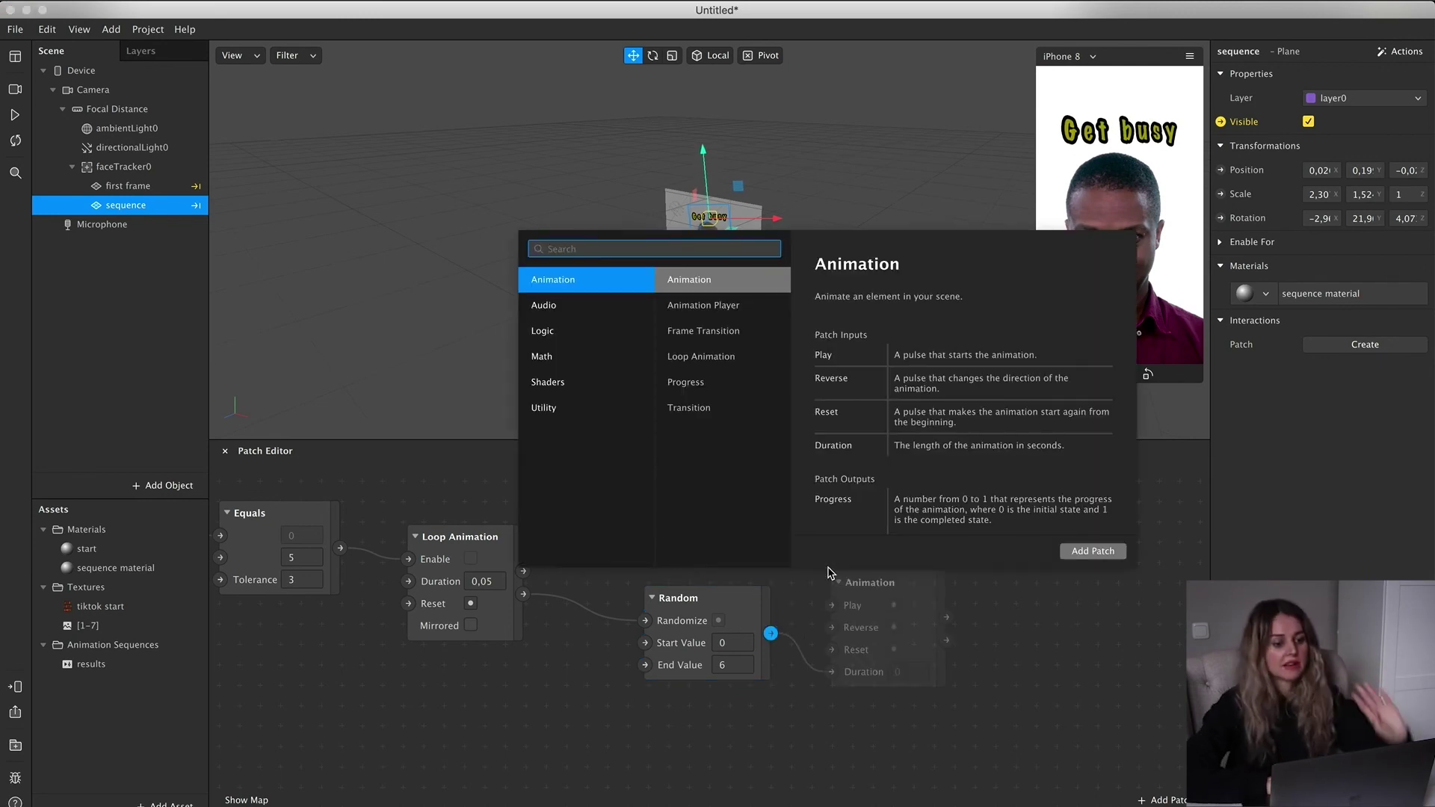
pyautogui.write('floor')
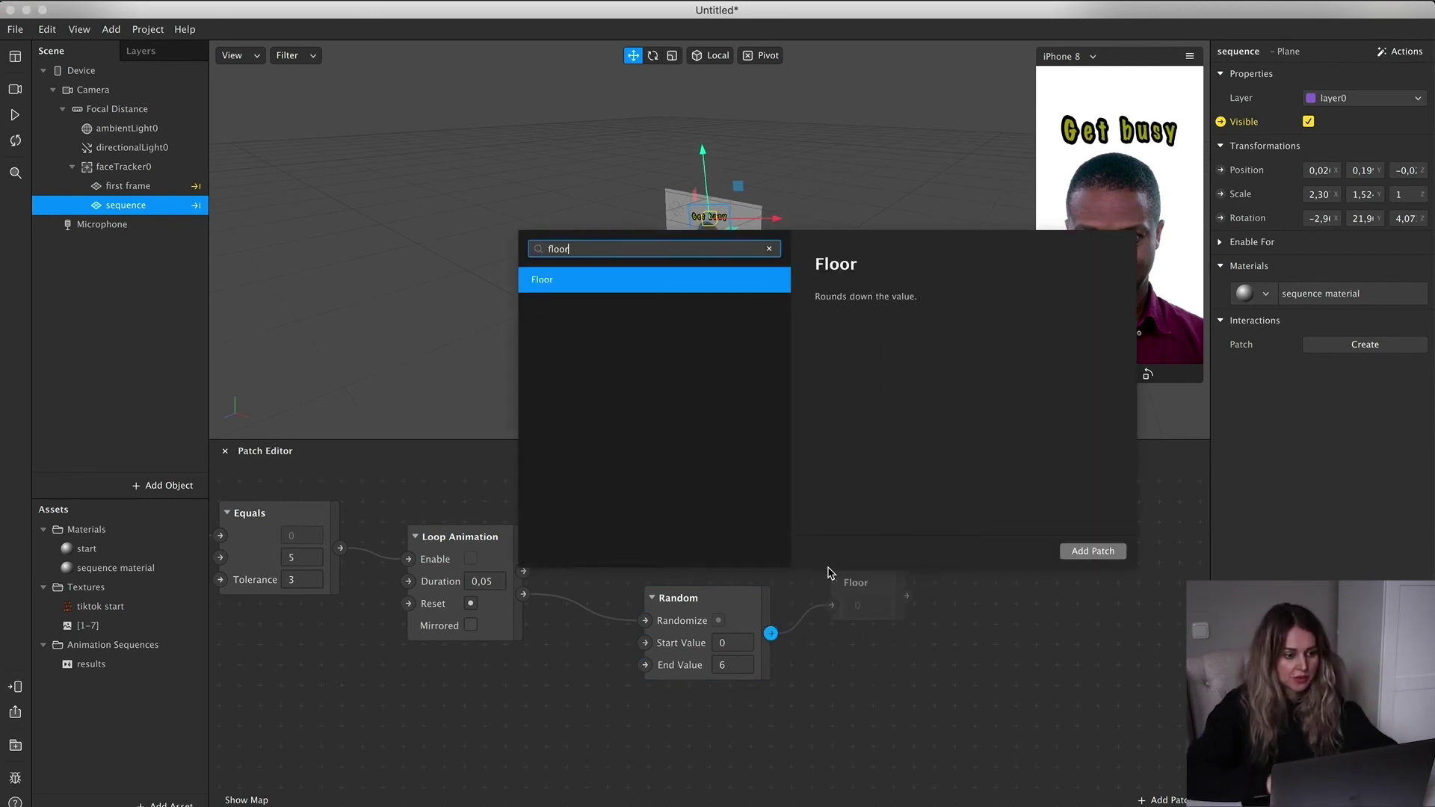
pyautogui.click(1071, 559)
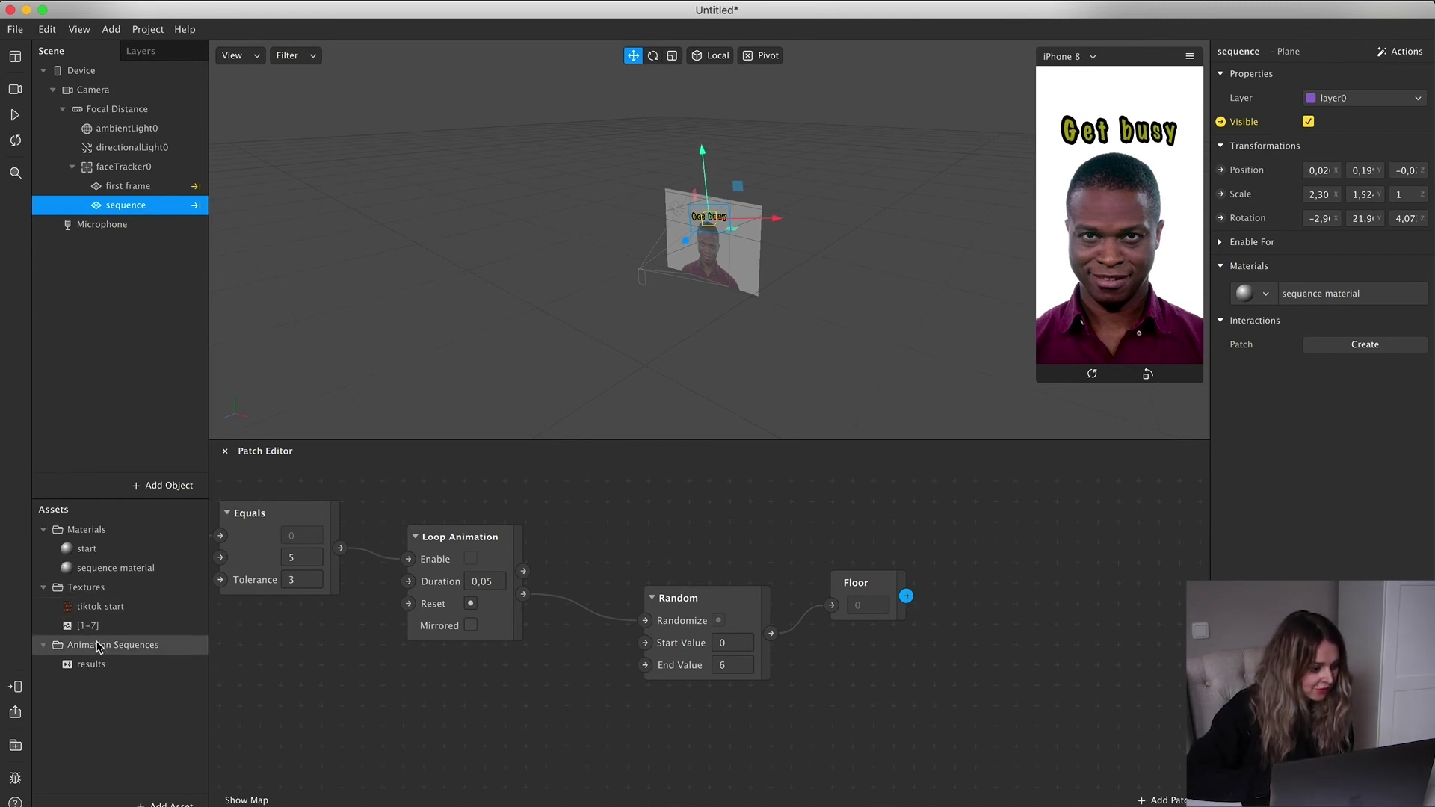
# Create a Current Frame patch for the results animation sequence, place it beyond Floor, and connect it to the Floor output
pyautogui.click(91, 665)
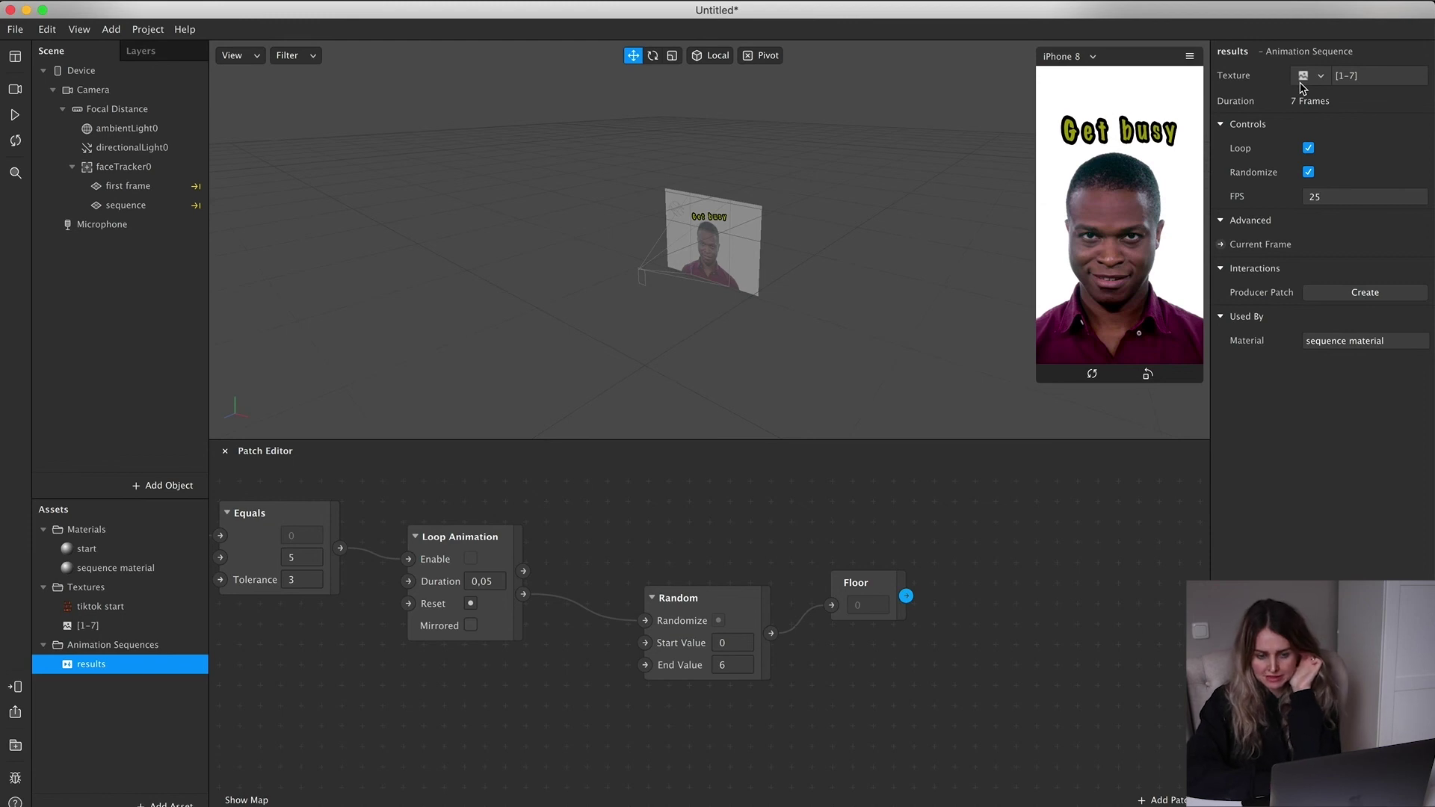
pyautogui.click(1220, 246)
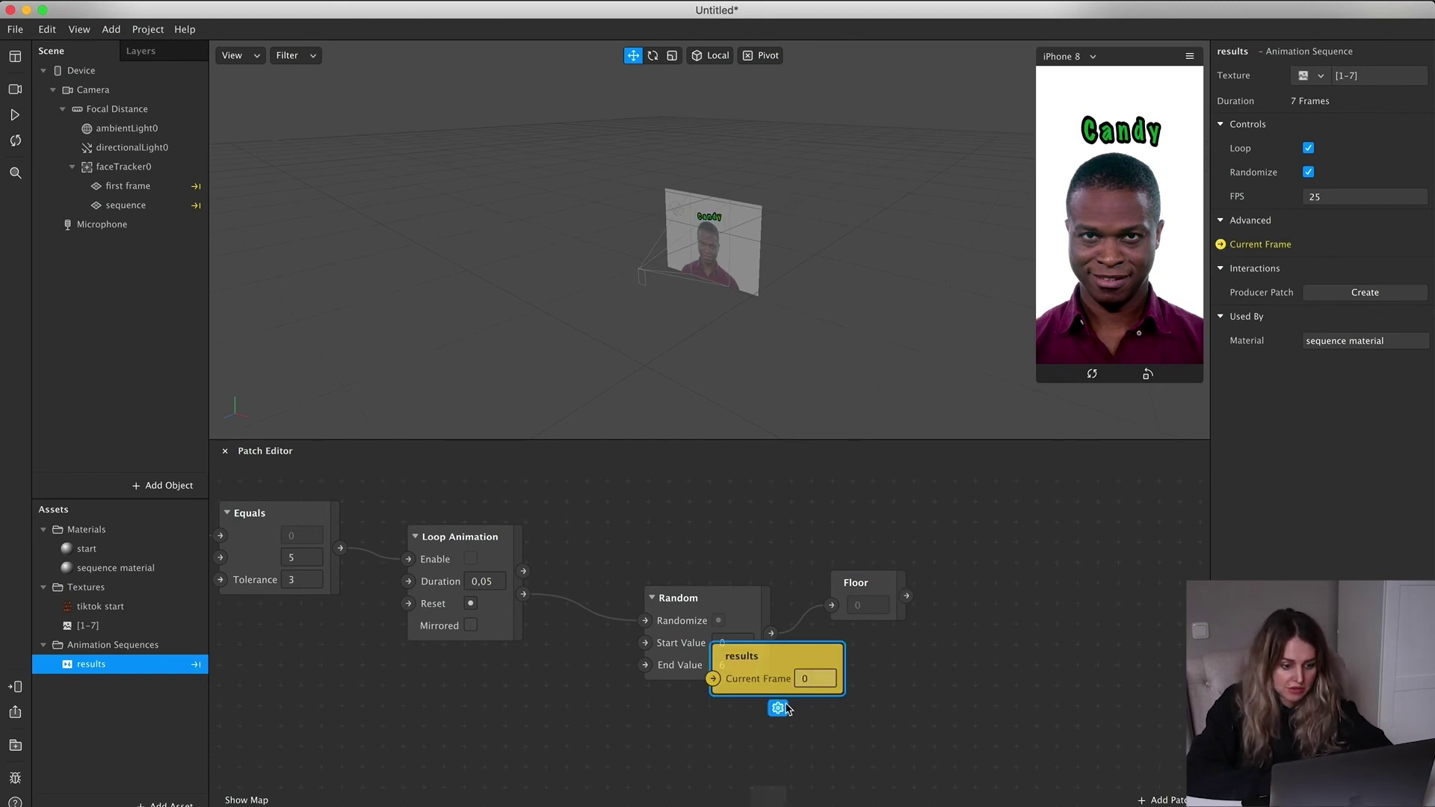
pyautogui.moveTo(791, 662); pyautogui.dragTo(1060, 541)
pyautogui.moveTo(976, 555); pyautogui.dragTo(906, 595)
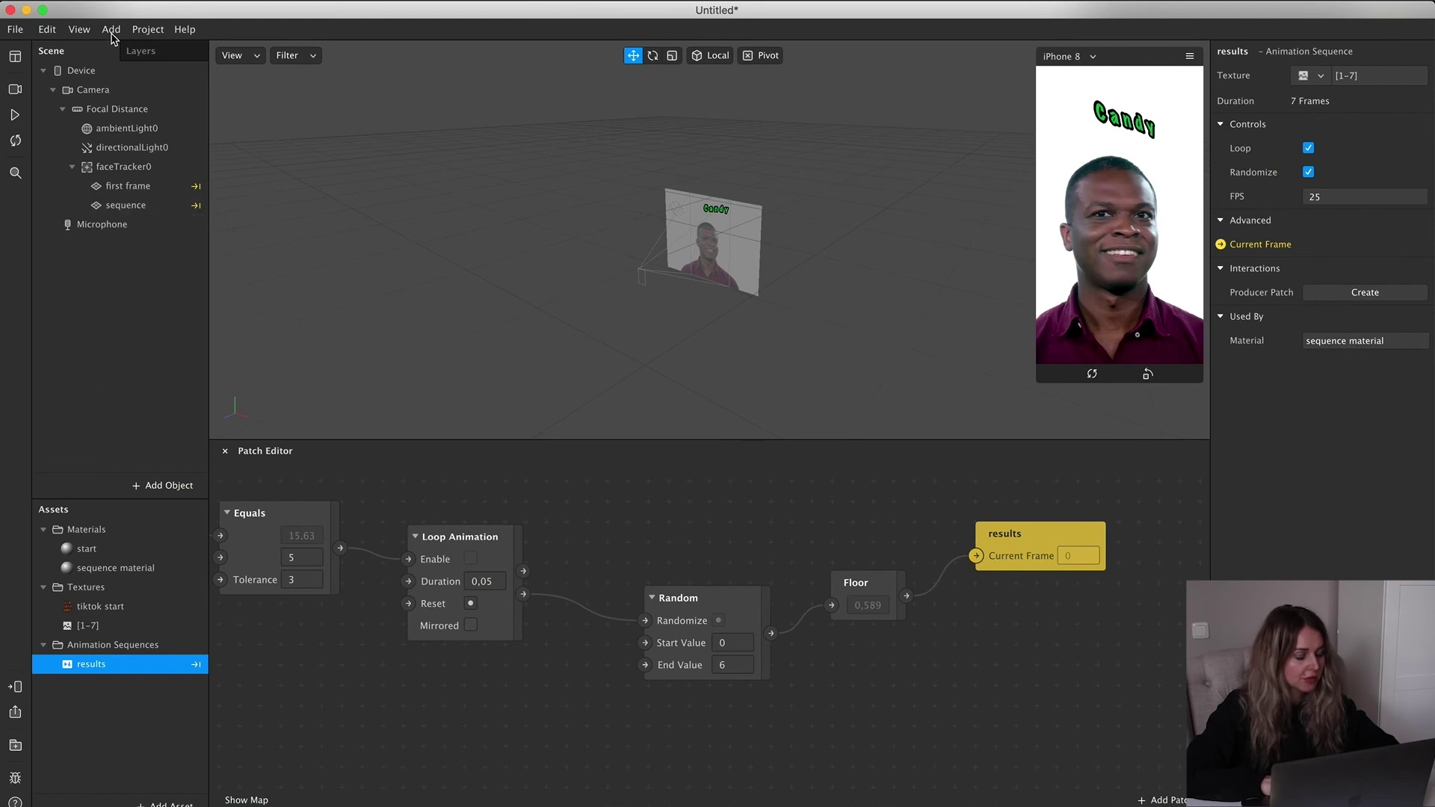
# Save the project as "youtube tutorial" in the sparl projects folder
pyautogui.click(15, 29)
pyautogui.click(78, 225)
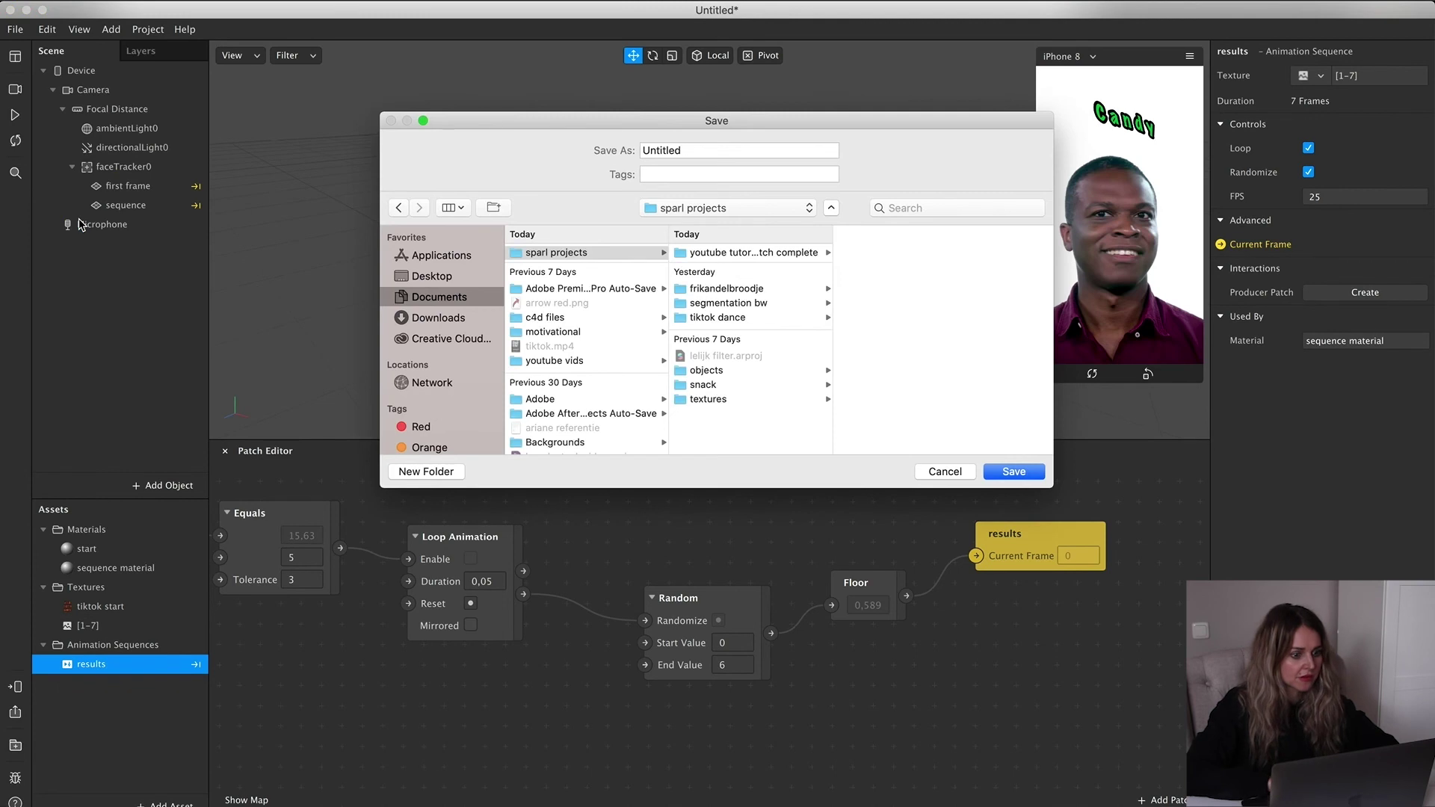
pyautogui.doubleClick(687, 151)
pyautogui.press('BackSpace')
pyautogui.write('youtube tutorial')
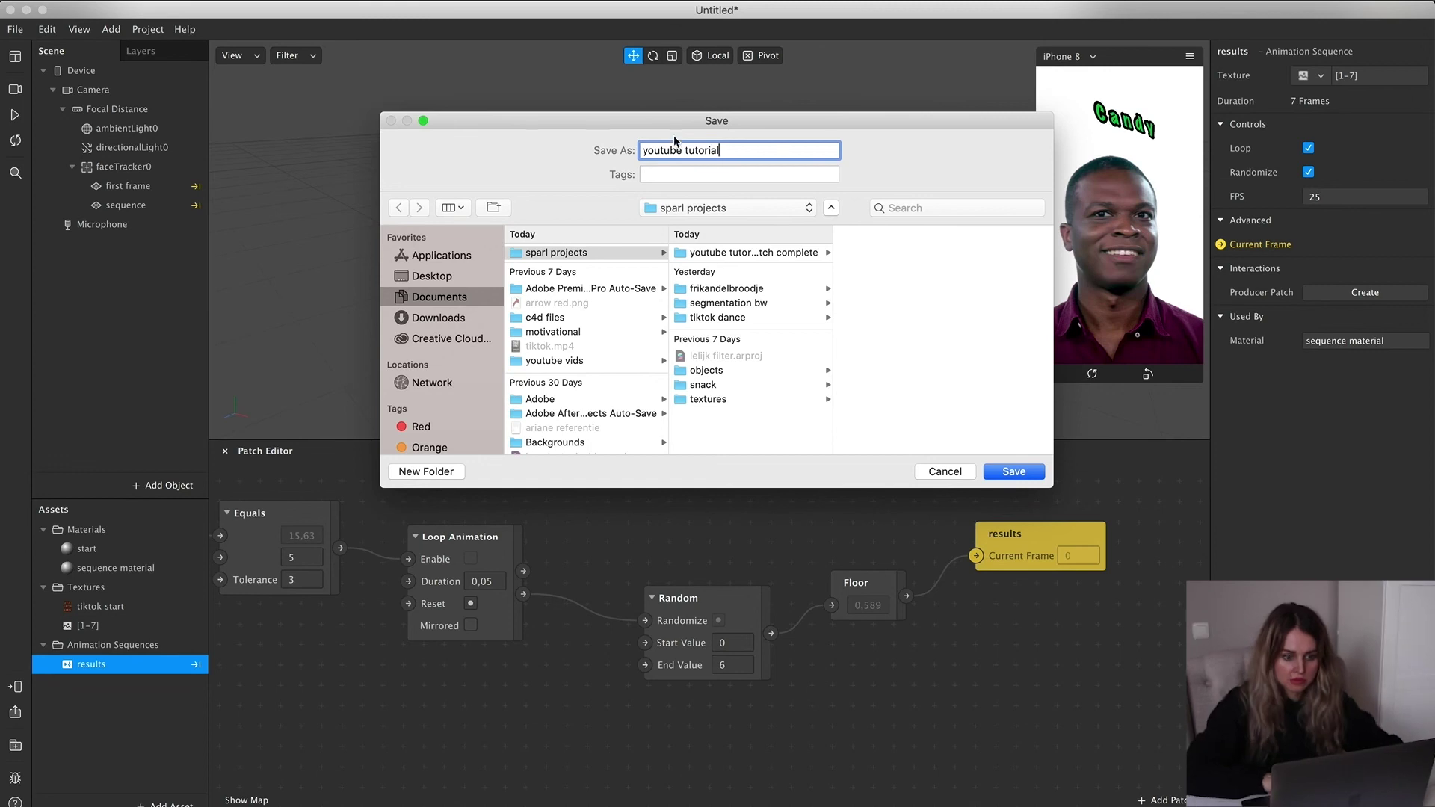
pyautogui.click(1009, 472)
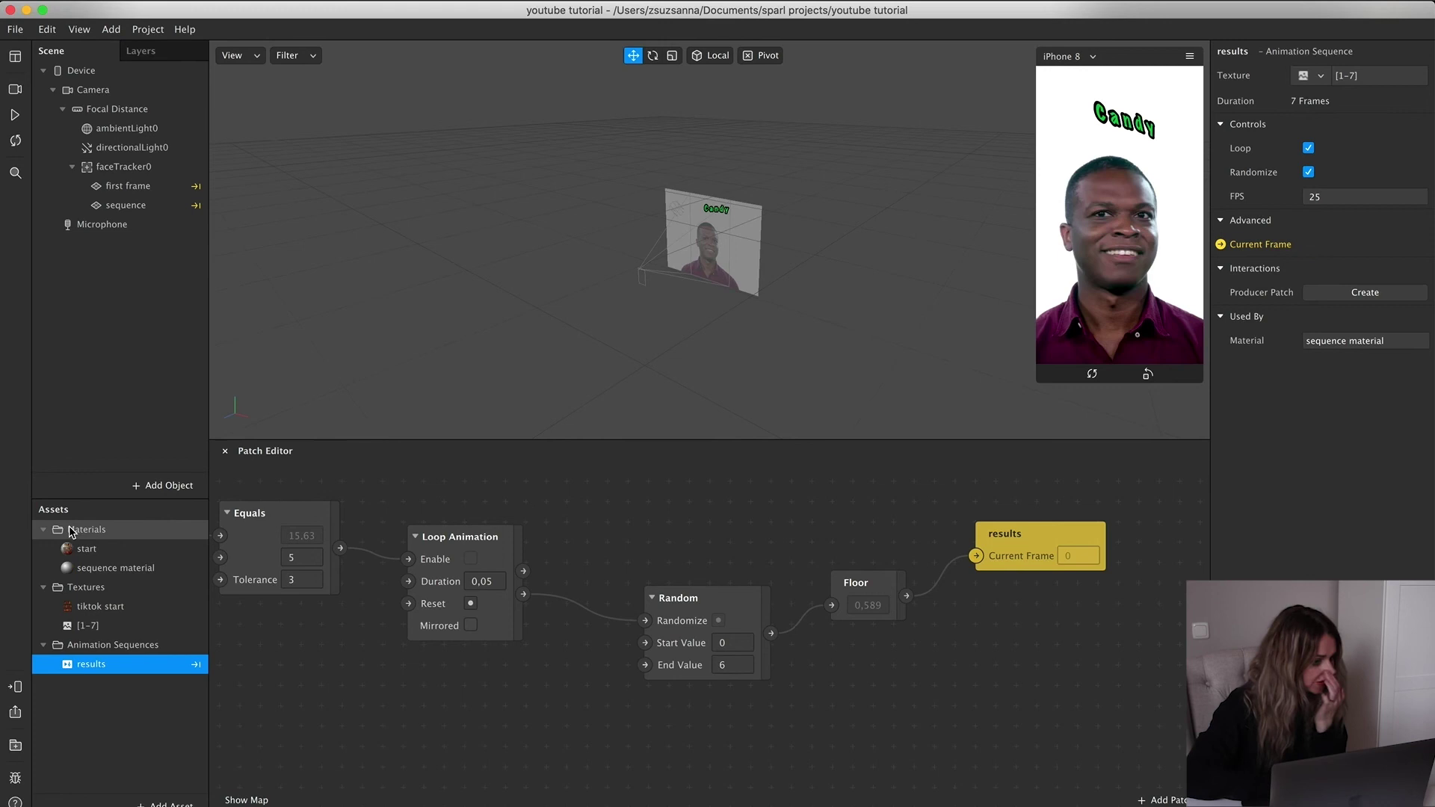
# Upload the project to Spark AR Hub with the Publish new effect option
pyautogui.click(15, 713)
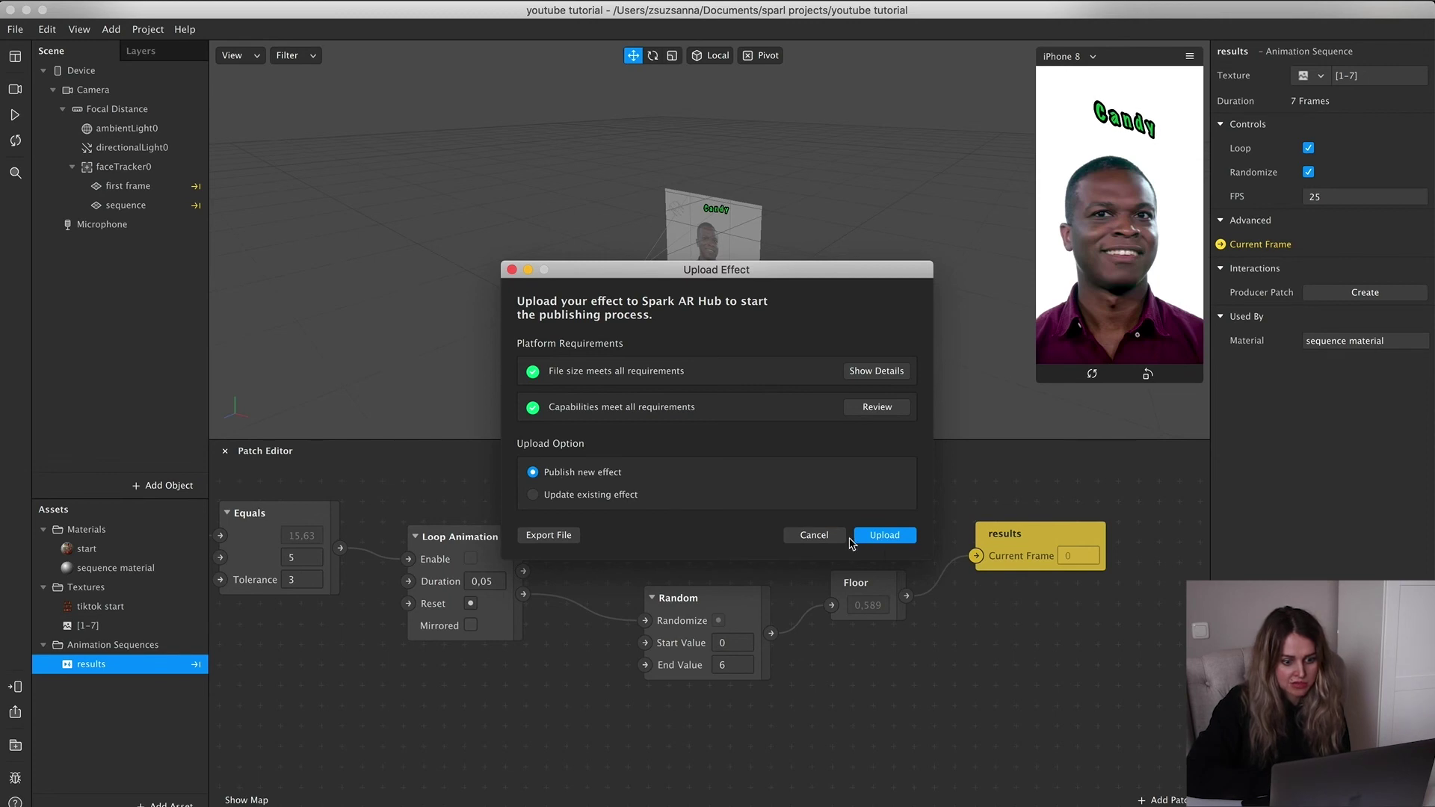
pyautogui.click(887, 535)
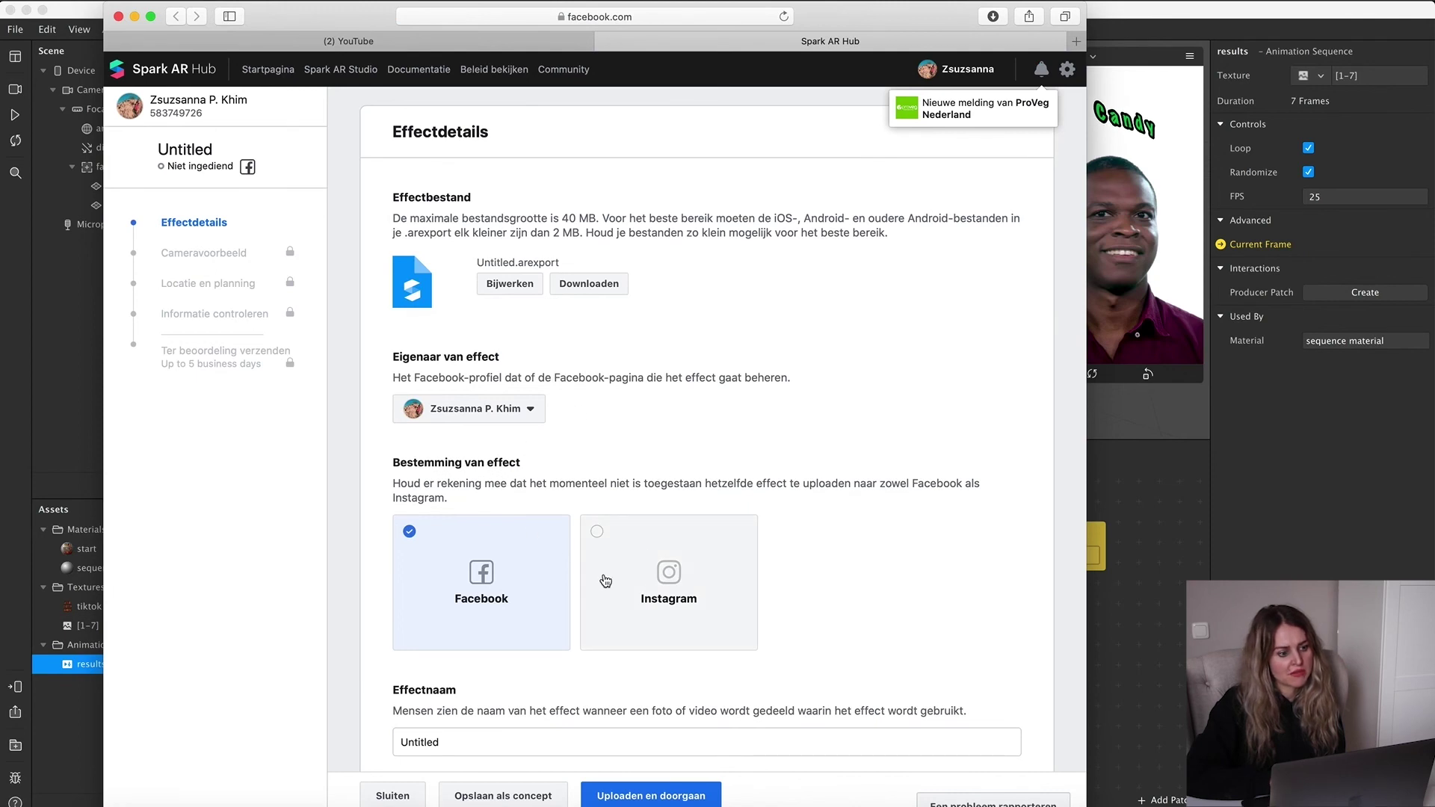
# Look through the effect details form for the destination, effect name and icon requirements, and minimise the browser window
pyautogui.scroll(-3, 604, 587)
pyautogui.scroll(-1, 604, 587)
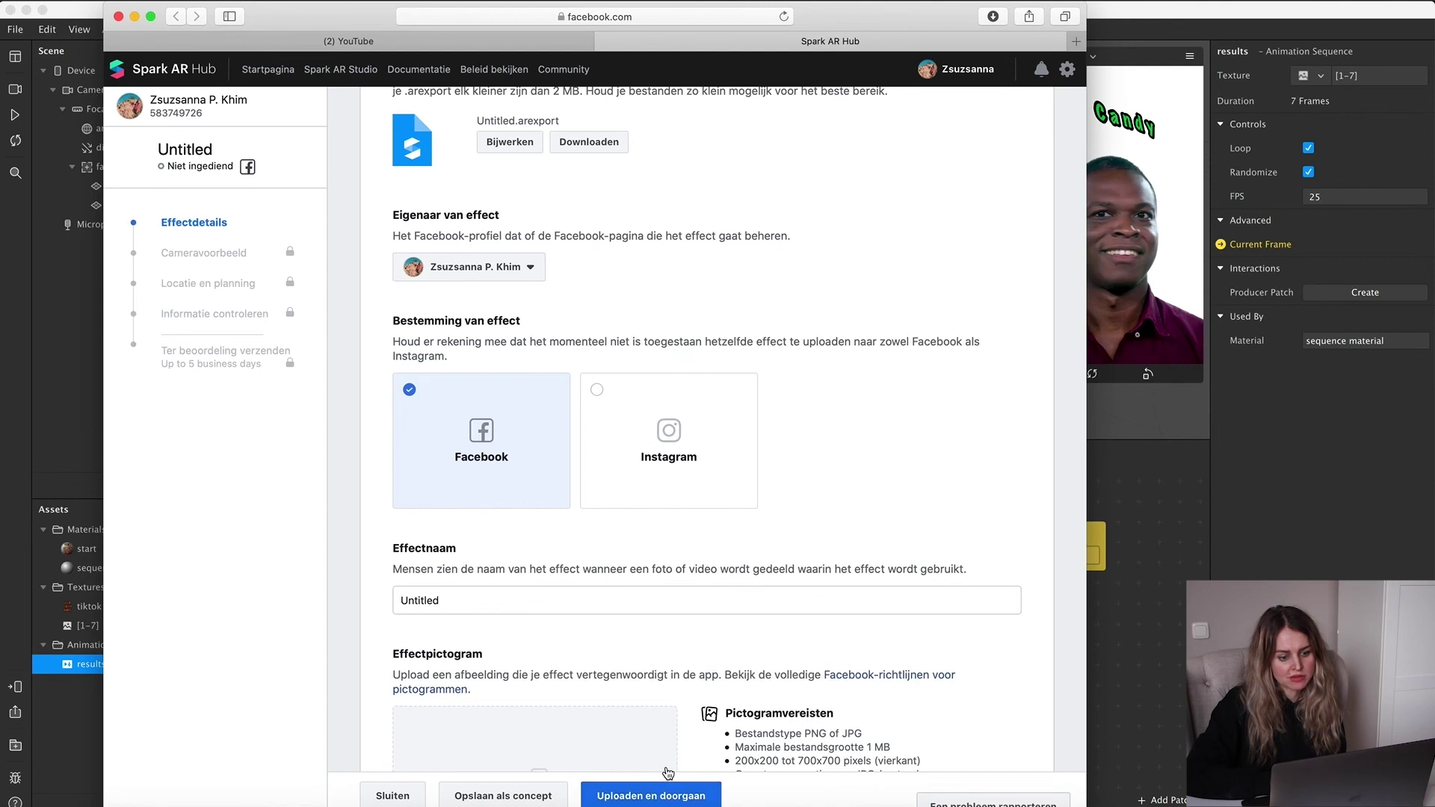
pyautogui.scroll(-4, 665, 803)
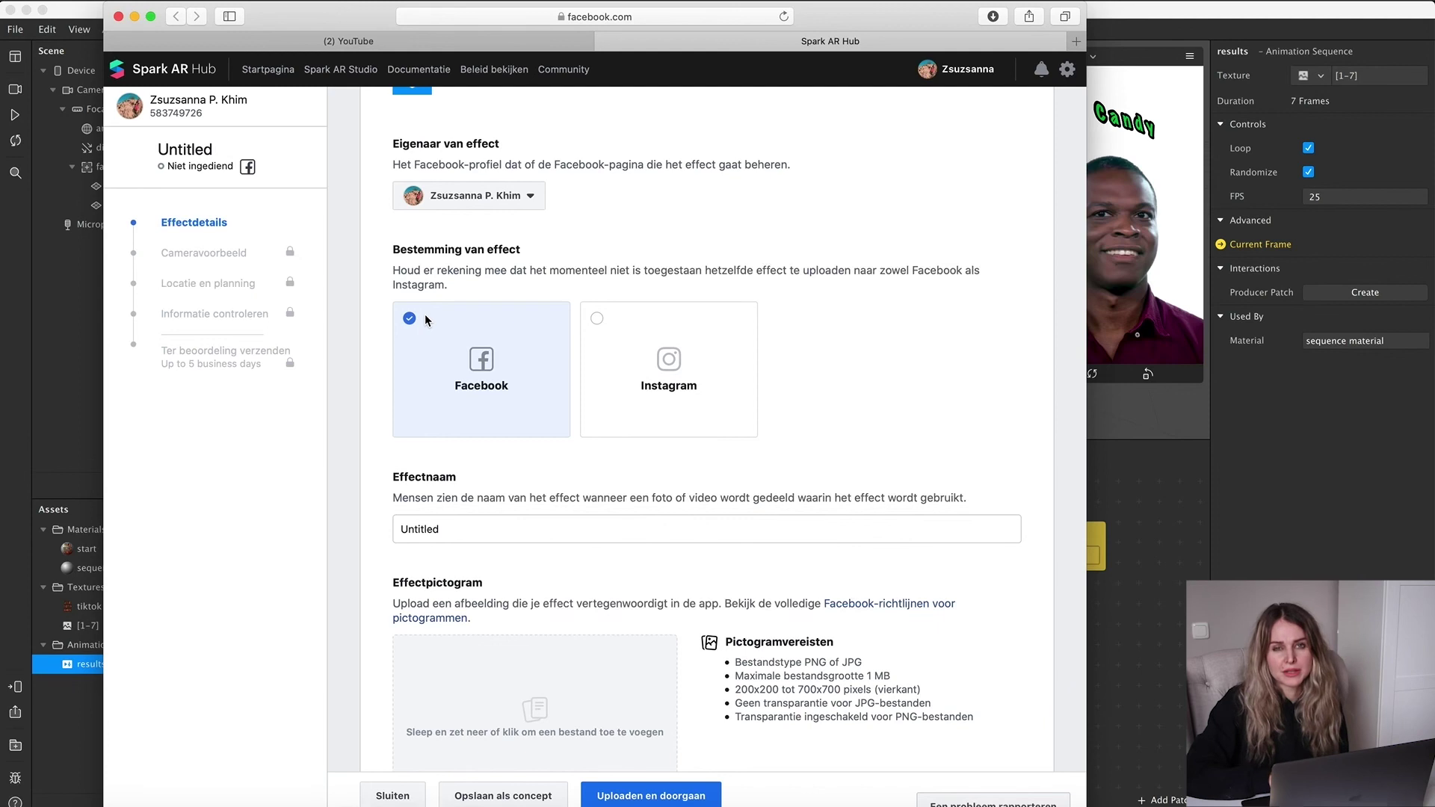
pyautogui.click(114, 41)
pyautogui.click(134, 15)
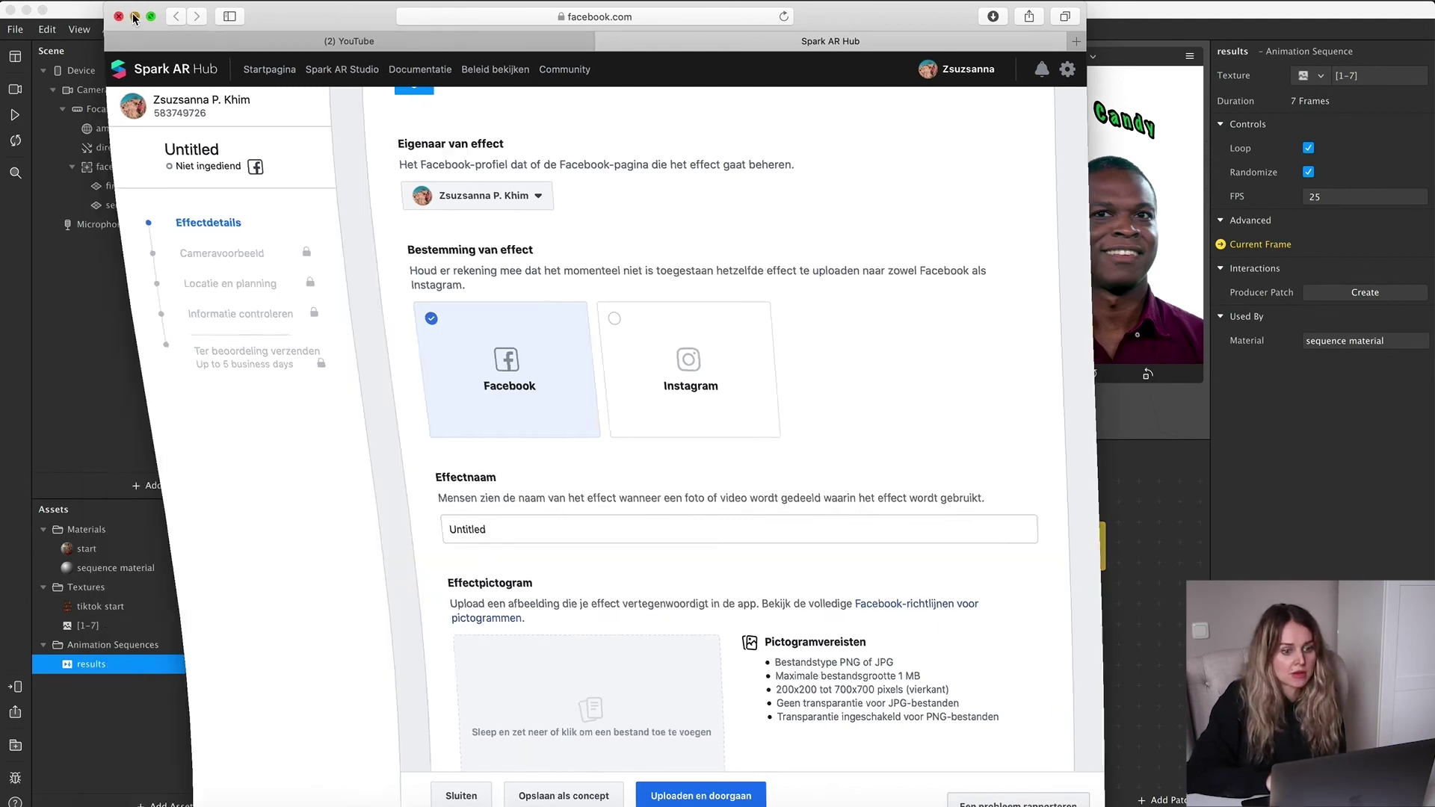